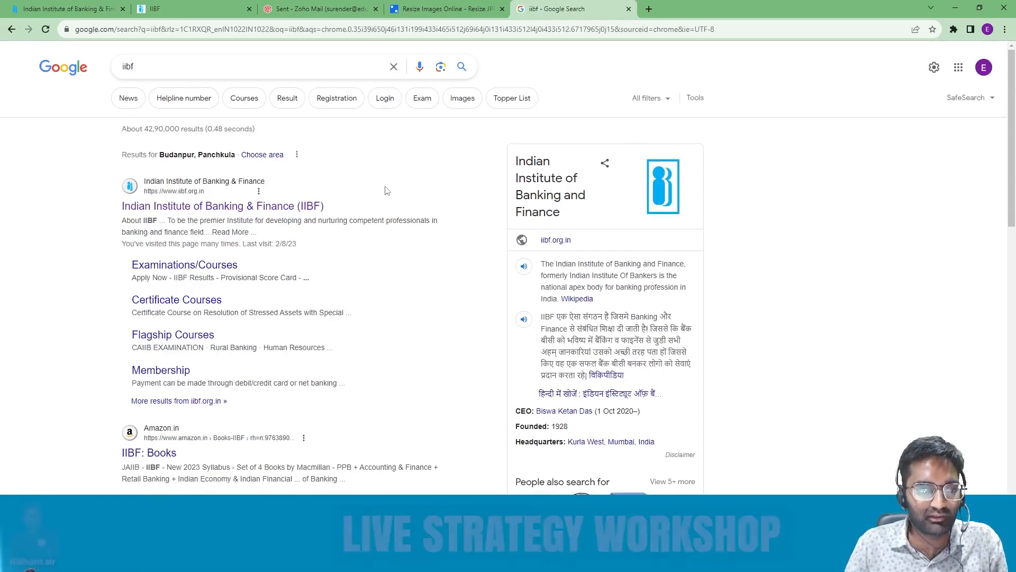
# Step: Open iibf.org.in, dismiss its Notice popup, and choose Apply Now > Membership
pyautogui.click(222, 210)
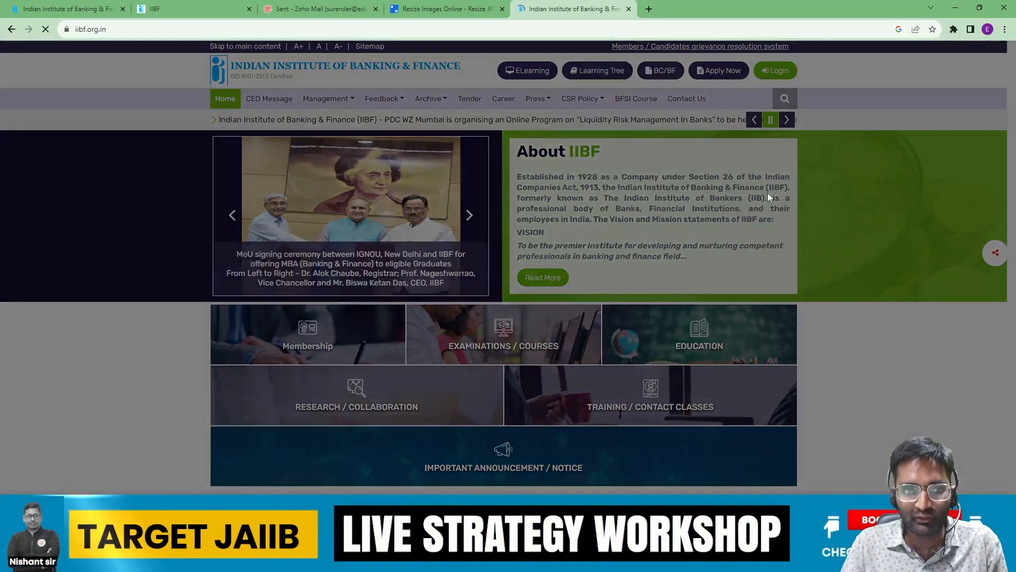
pyautogui.click(700, 170)
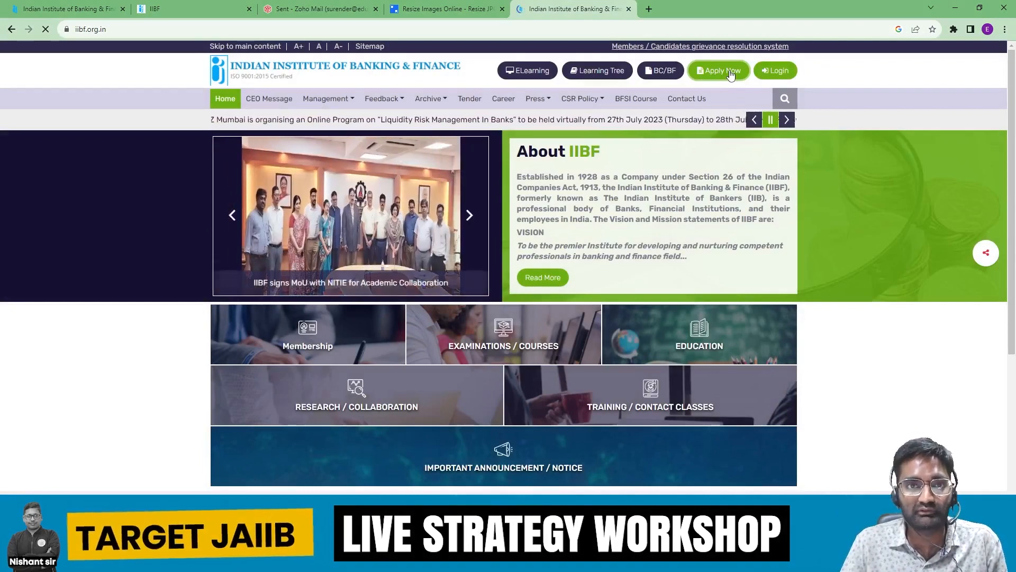
pyautogui.click(730, 74)
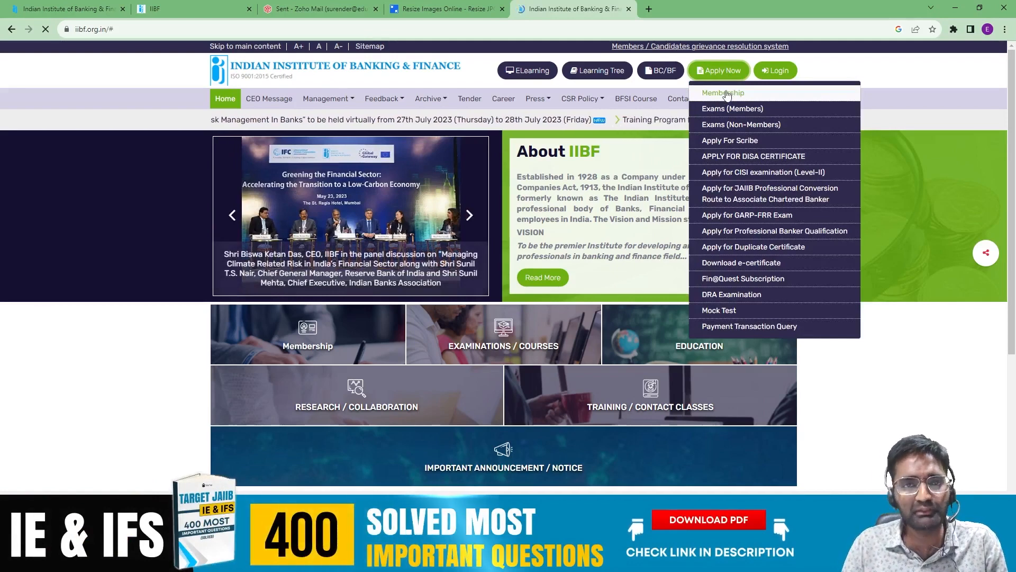
pyautogui.click(726, 94)
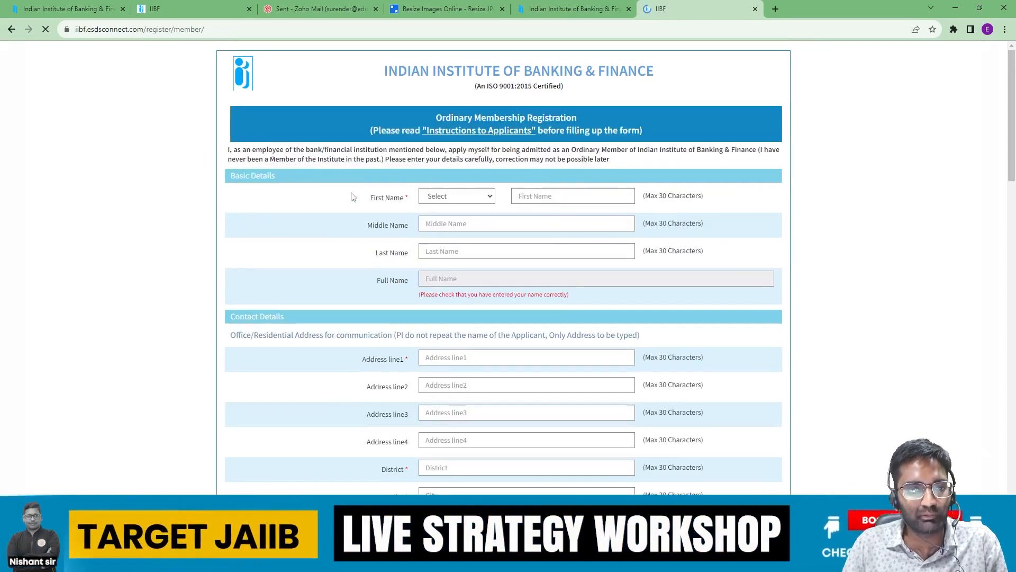
# Step: Scroll through the empty registration form and the Bank/Institution working dropdown list
pyautogui.scroll(-2, 677, 249)
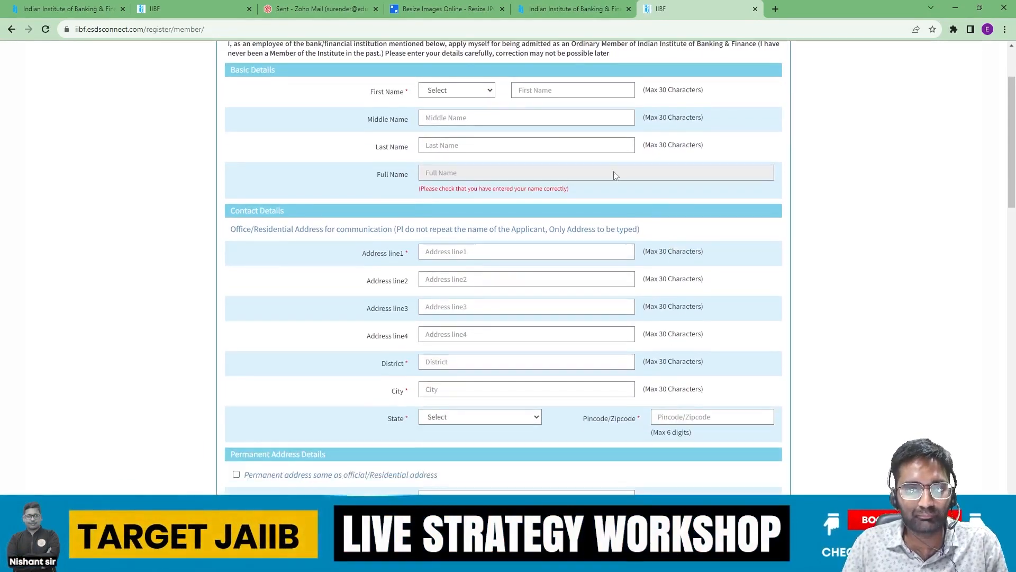
pyautogui.scroll(-2, 442, 170)
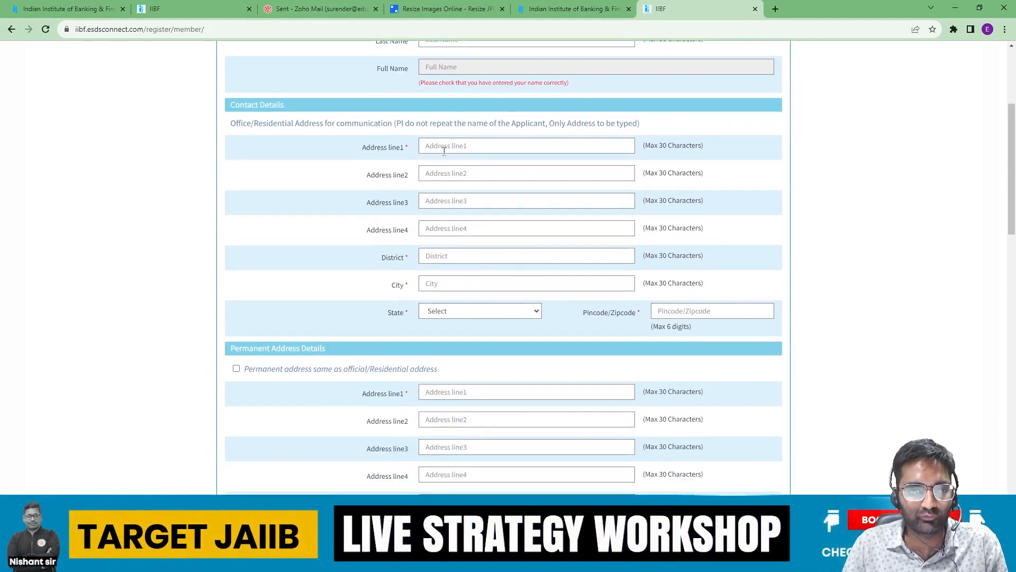
pyautogui.scroll(-2, 472, 287)
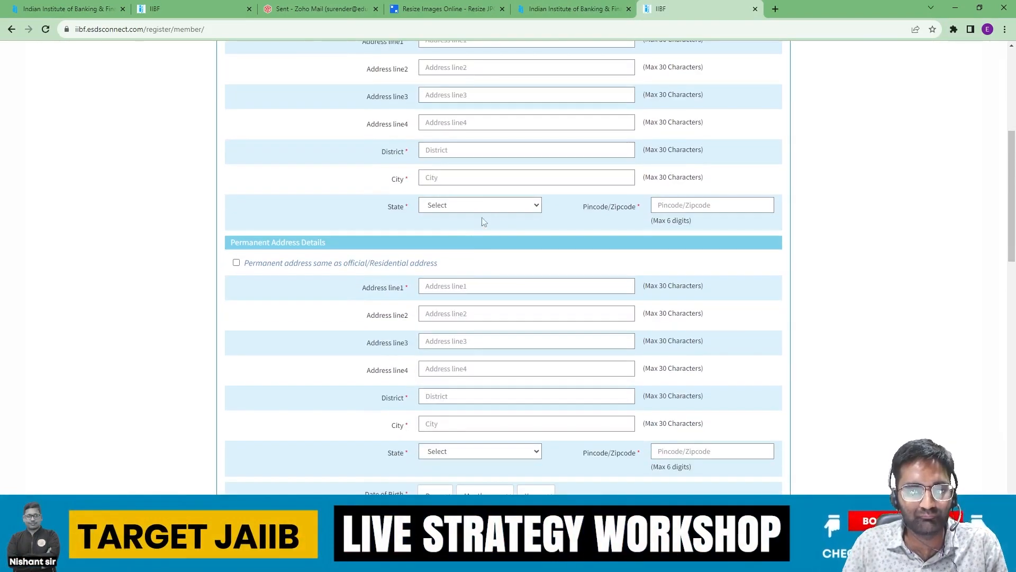
pyautogui.scroll(-2, 459, 243)
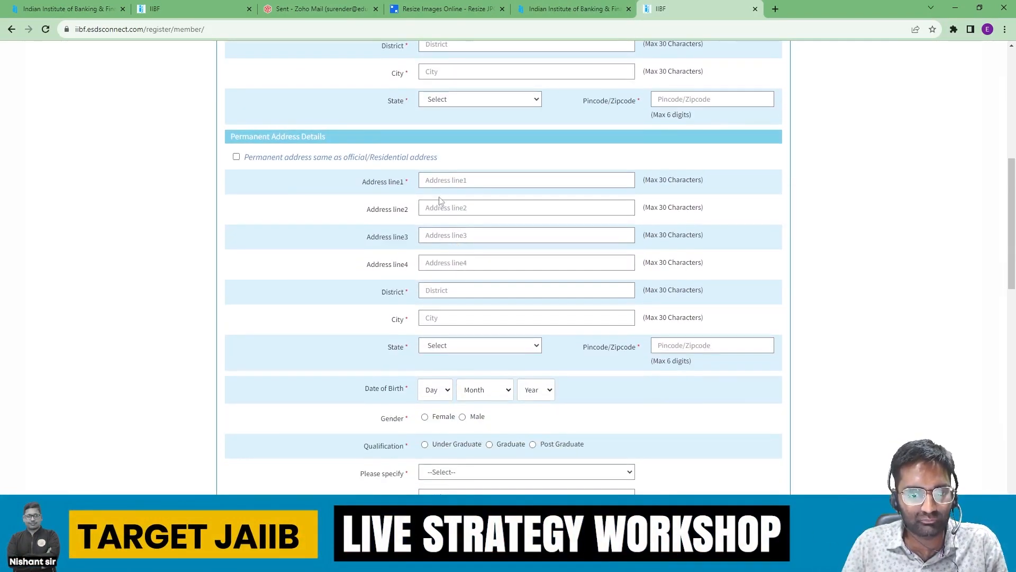
pyautogui.scroll(-4, 440, 265)
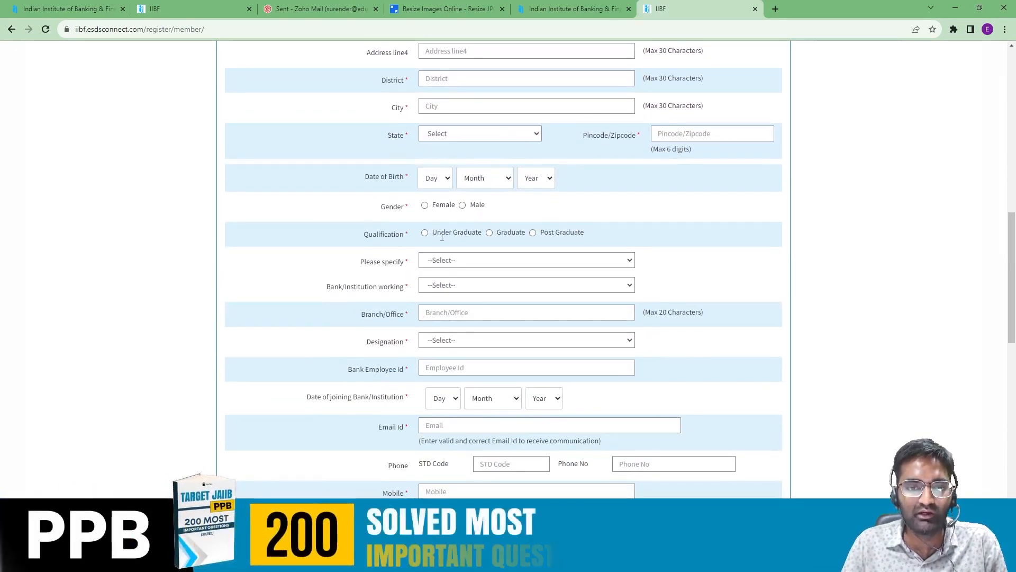
pyautogui.scroll(-1, 476, 270)
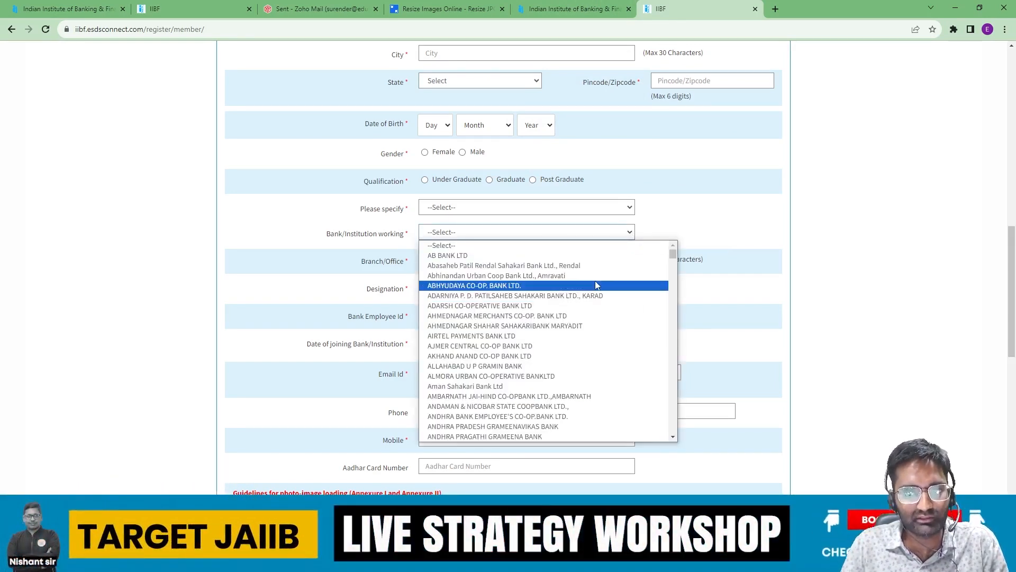
pyautogui.scroll(-1, 597, 286)
pyautogui.scroll(-5, 597, 286)
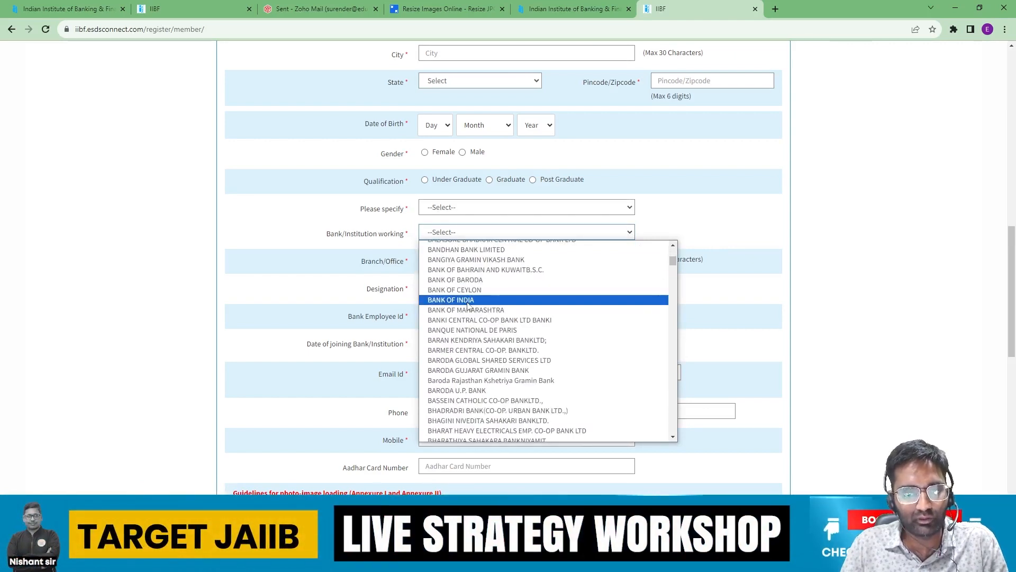
pyautogui.scroll(-20, 535, 303)
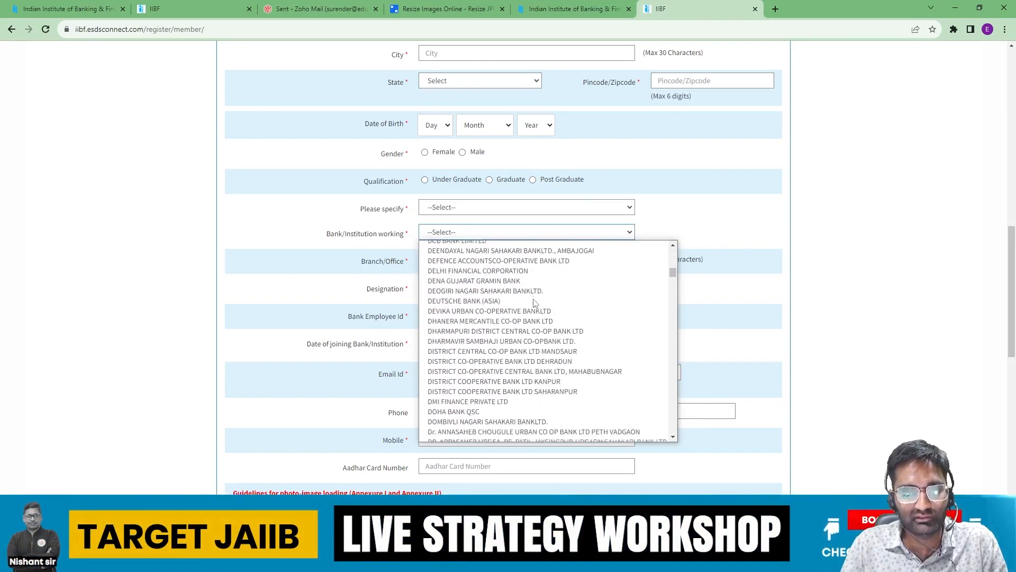
pyautogui.scroll(-20, 535, 303)
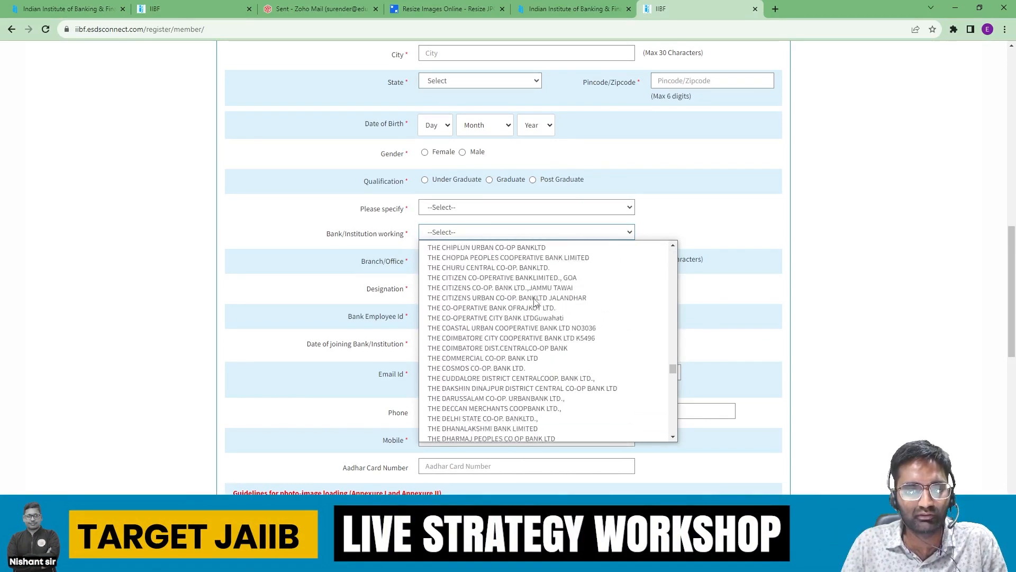
pyautogui.scroll(-15, 537, 300)
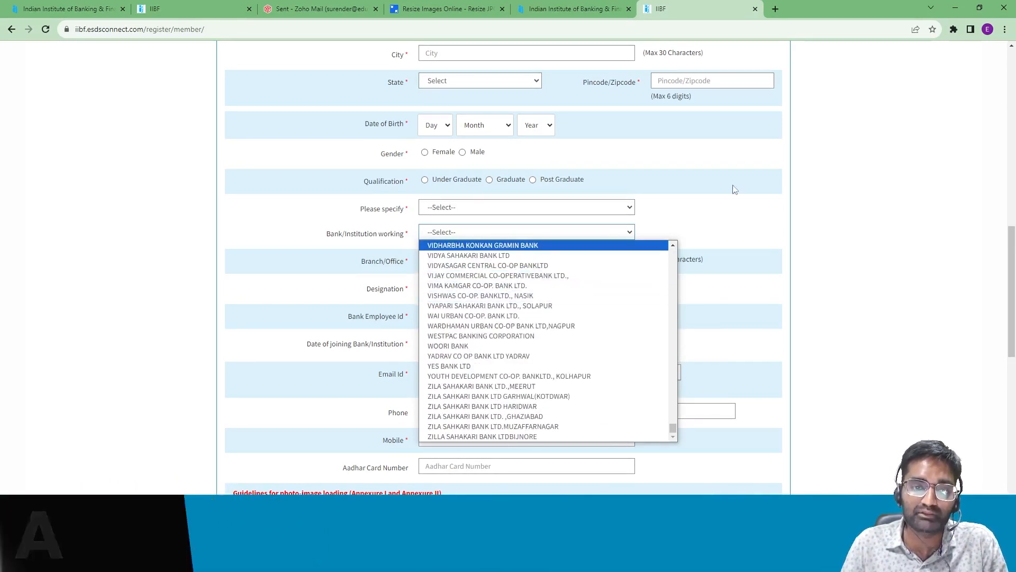
pyautogui.click(773, 234)
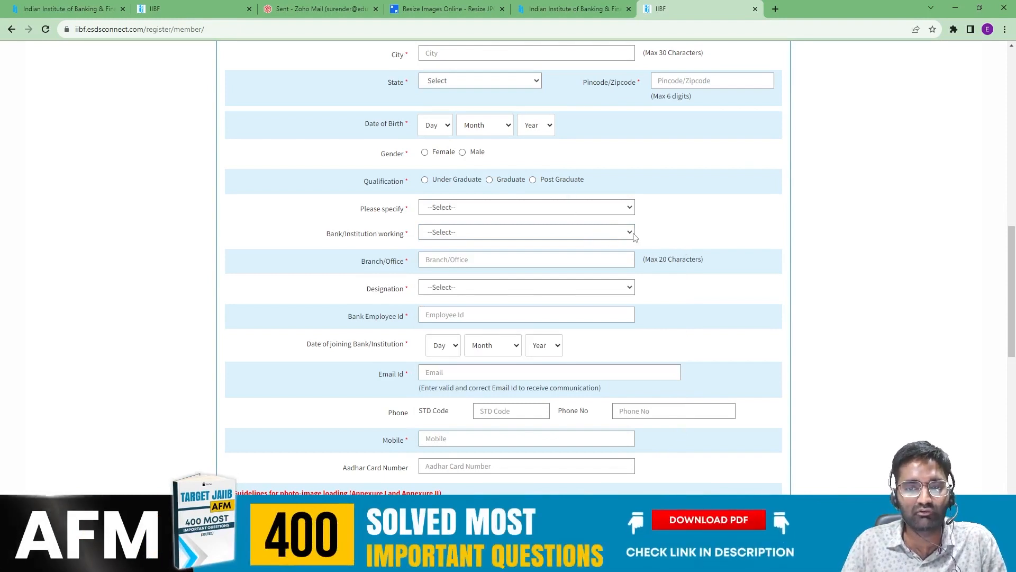
pyautogui.click(631, 233)
pyautogui.click(765, 219)
pyautogui.scroll(-1, 843, 218)
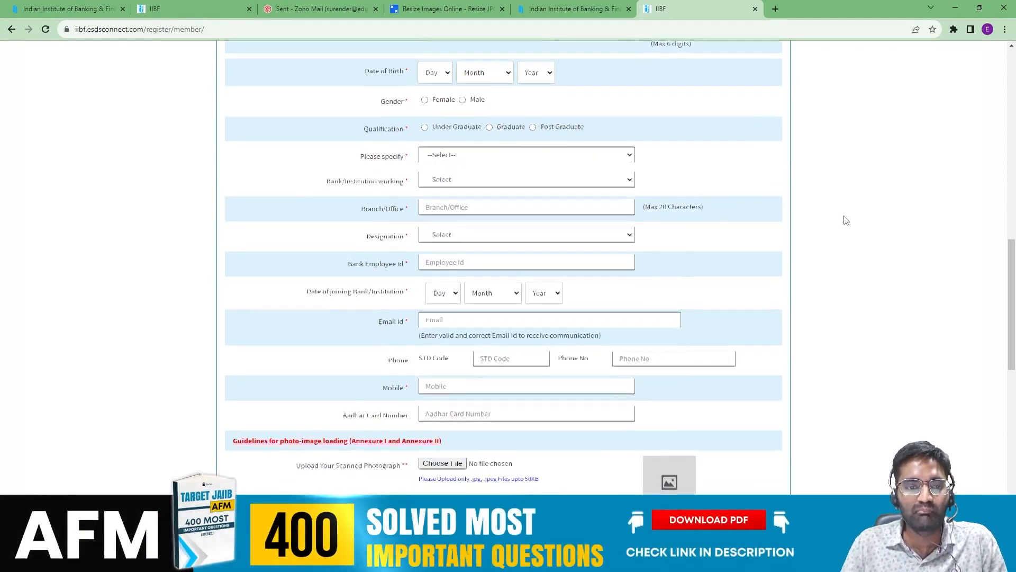
pyautogui.scroll(-2, 465, 259)
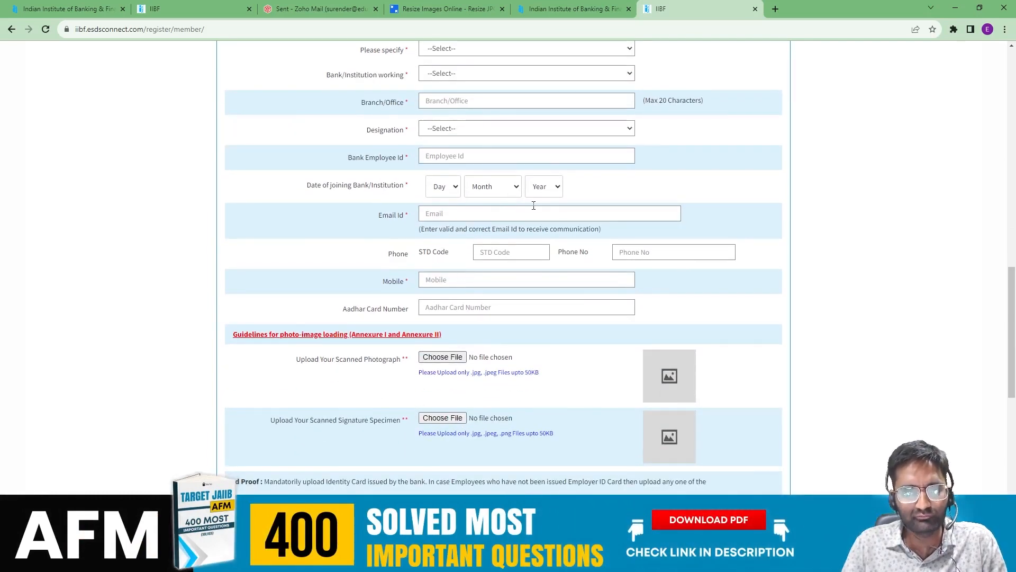
pyautogui.scroll(-1, 534, 205)
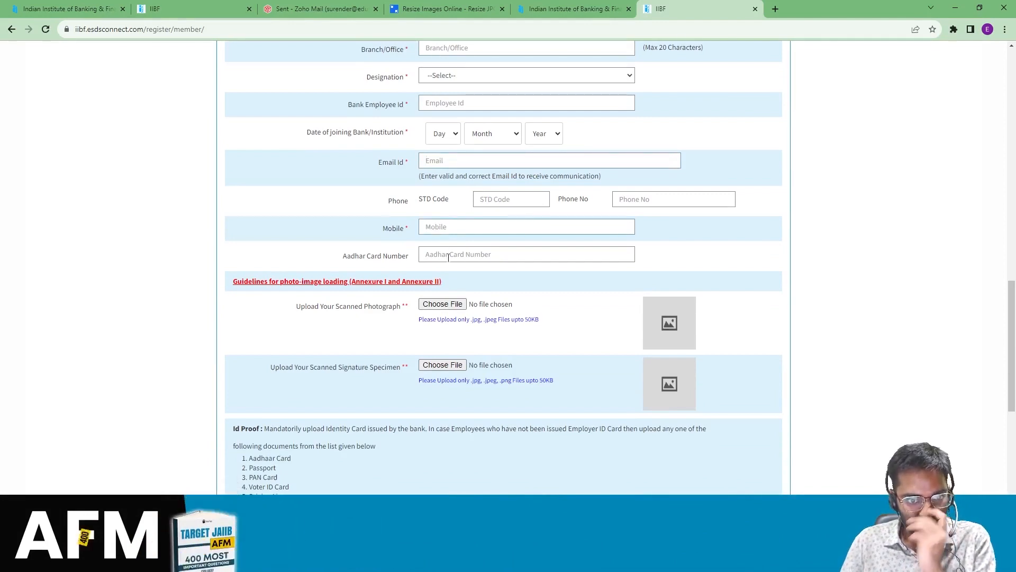
pyautogui.scroll(-2, 449, 251)
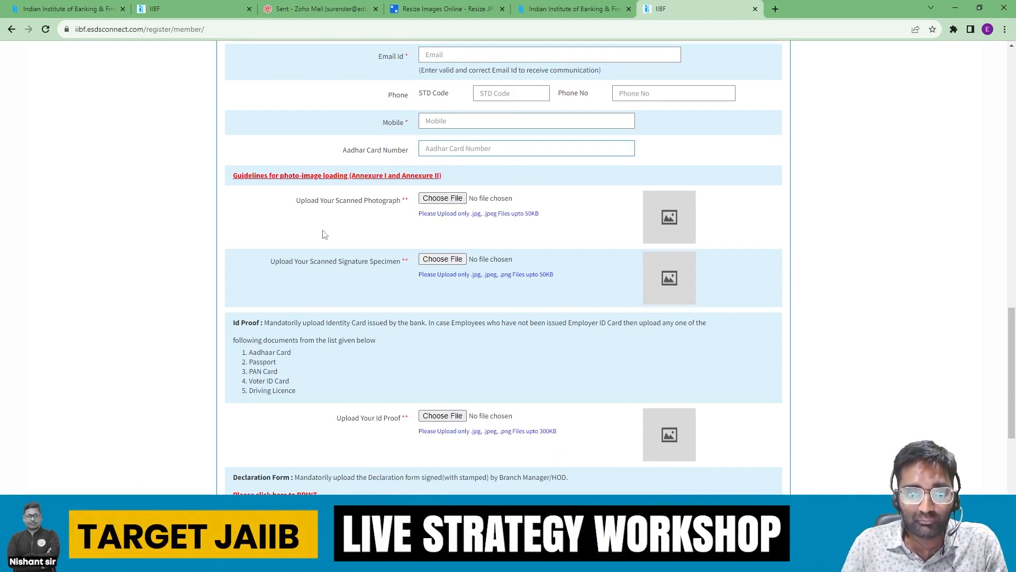
pyautogui.scroll(-1, 360, 220)
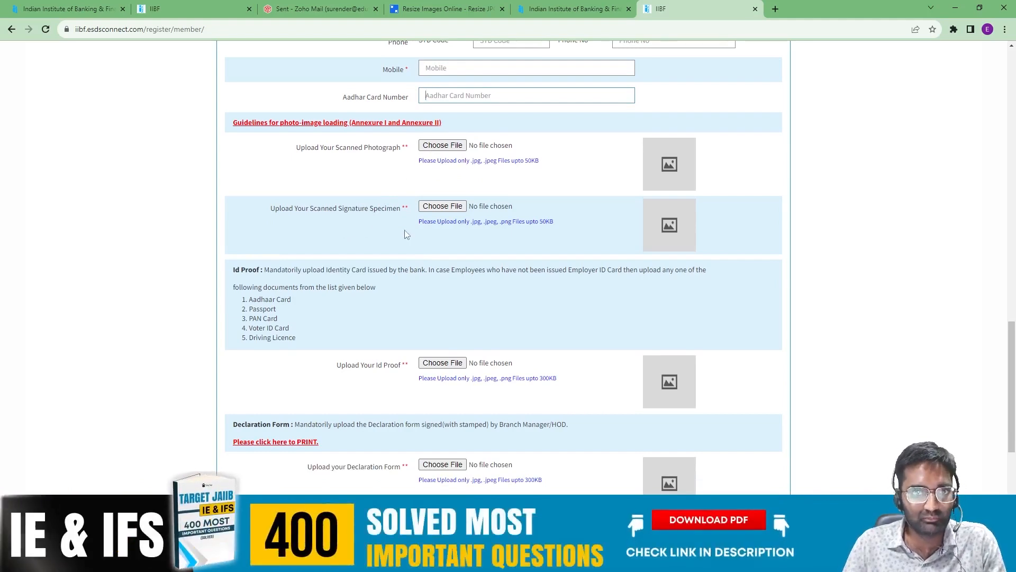
pyautogui.scroll(-2, 405, 234)
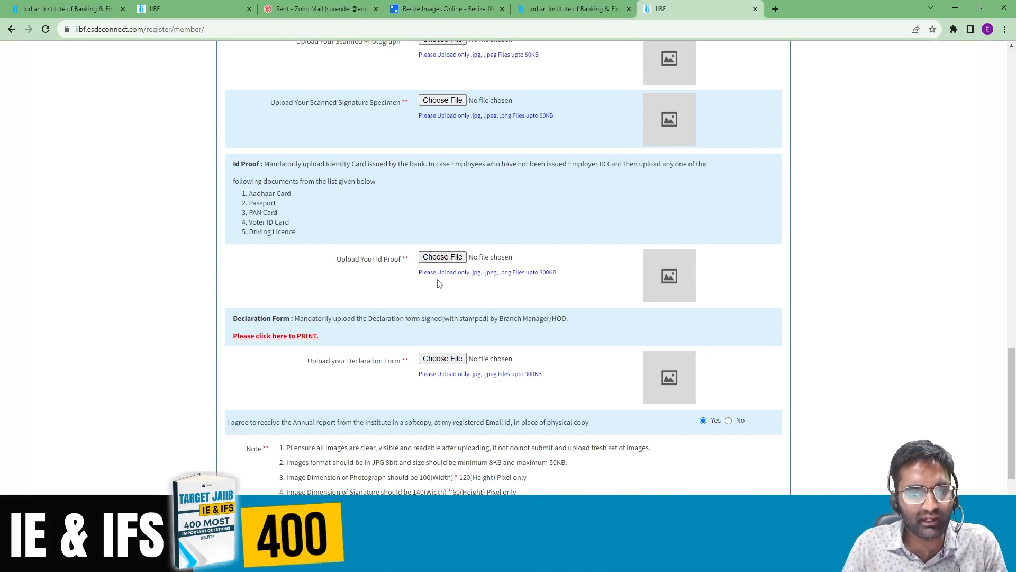
pyautogui.scroll(1, 439, 283)
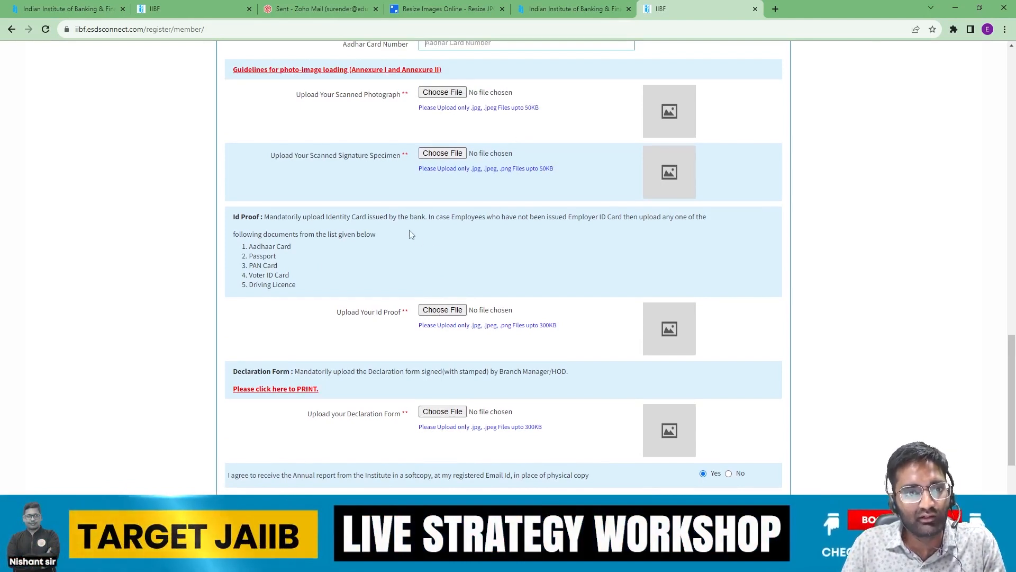
pyautogui.scroll(-3, 410, 233)
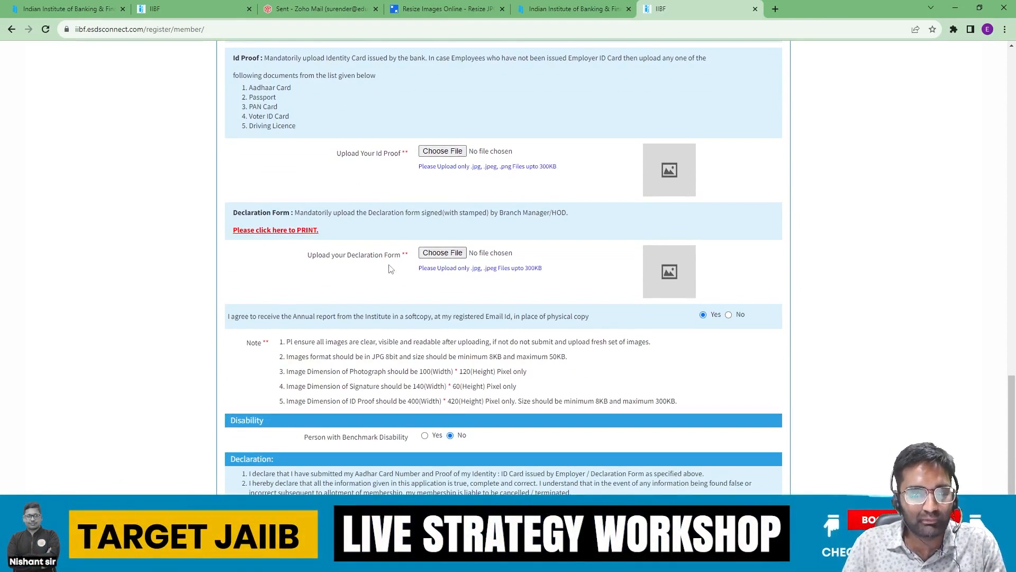
# Step: Open the printable declaration form PDF, save it to the Desktop as DECLARATION, and return to the form
pyautogui.click(275, 231)
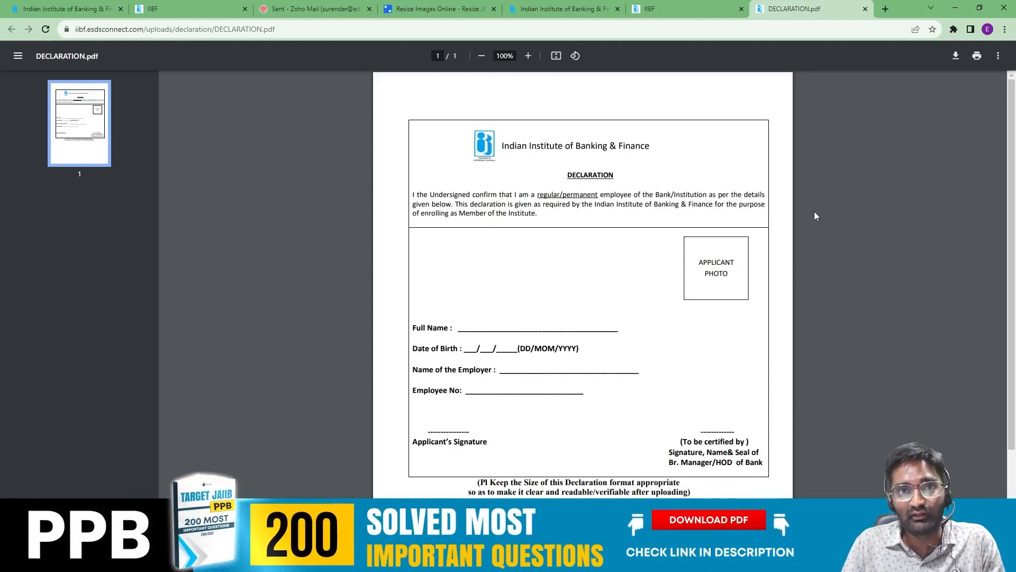
pyautogui.click(677, 10)
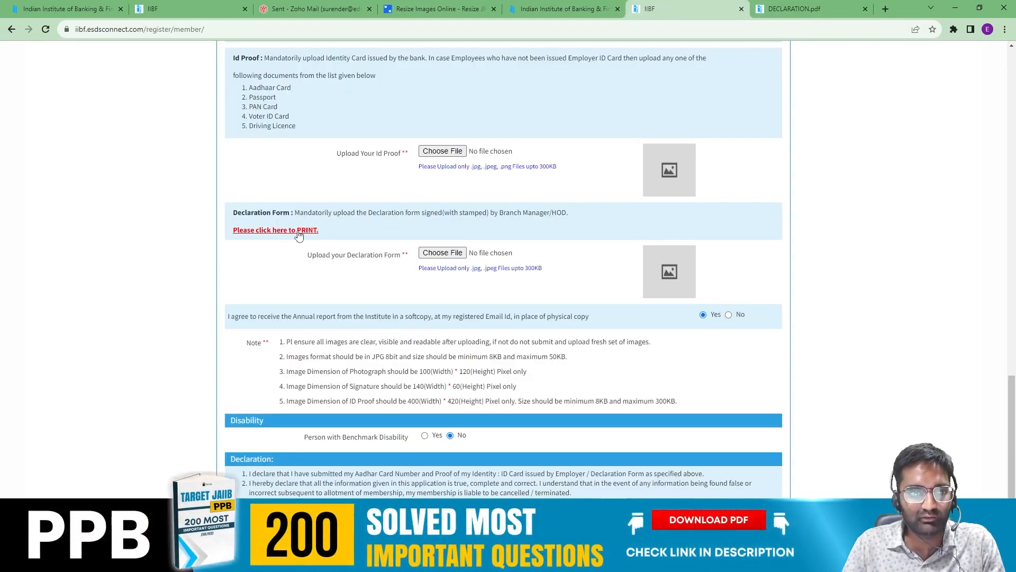
pyautogui.click(796, 11)
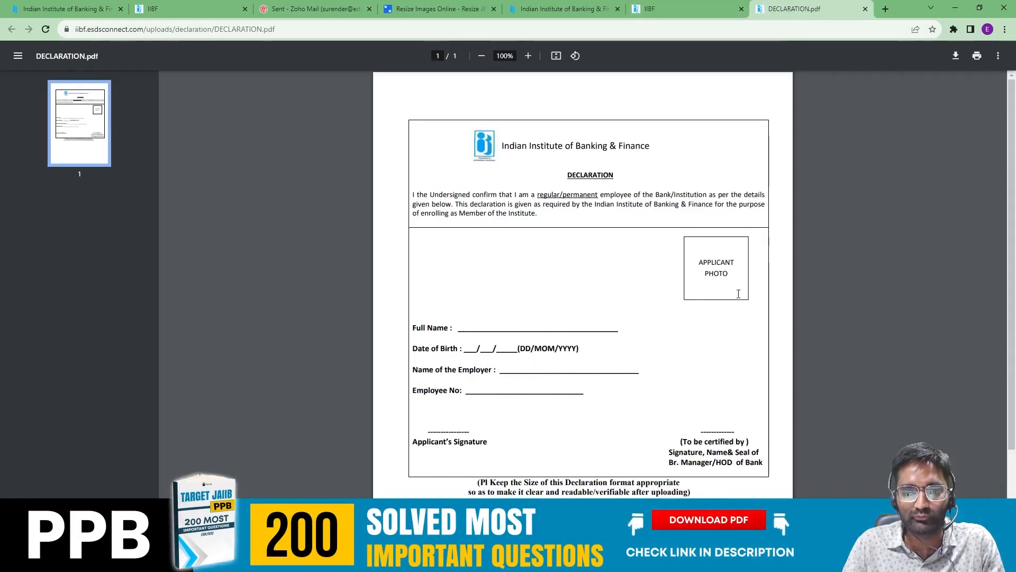
pyautogui.click(955, 57)
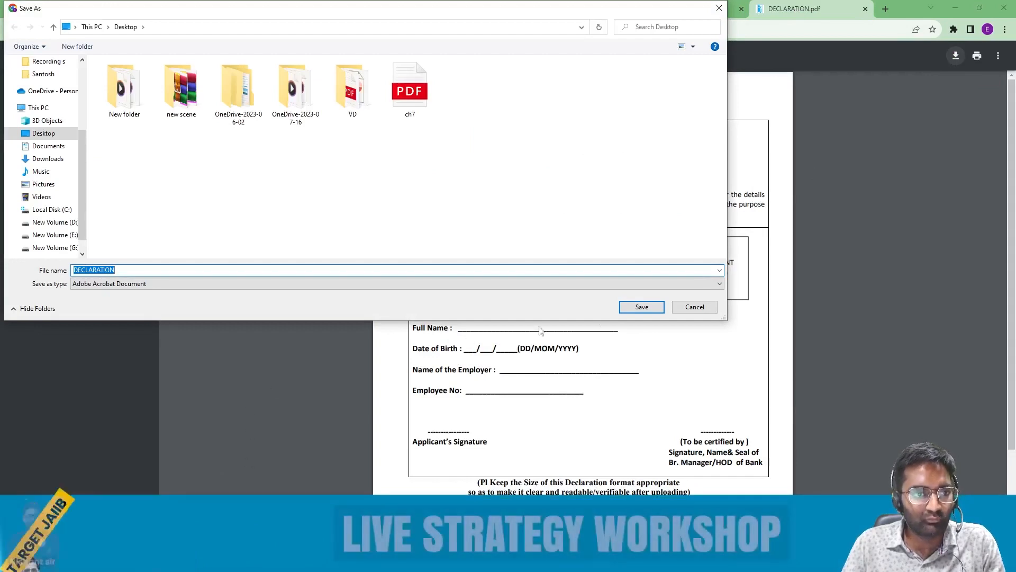
pyautogui.click(650, 308)
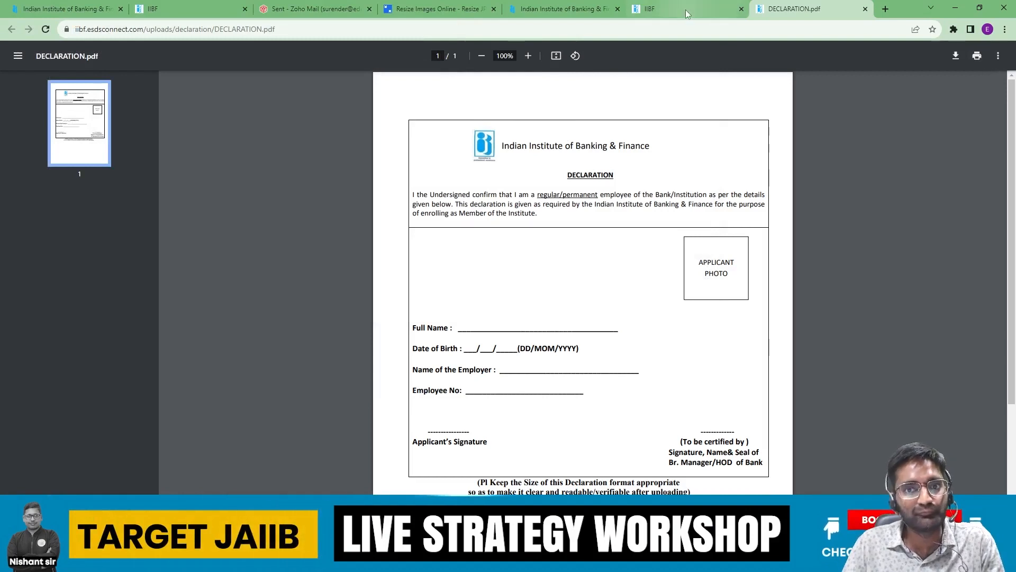
pyautogui.moveTo(686, 13)
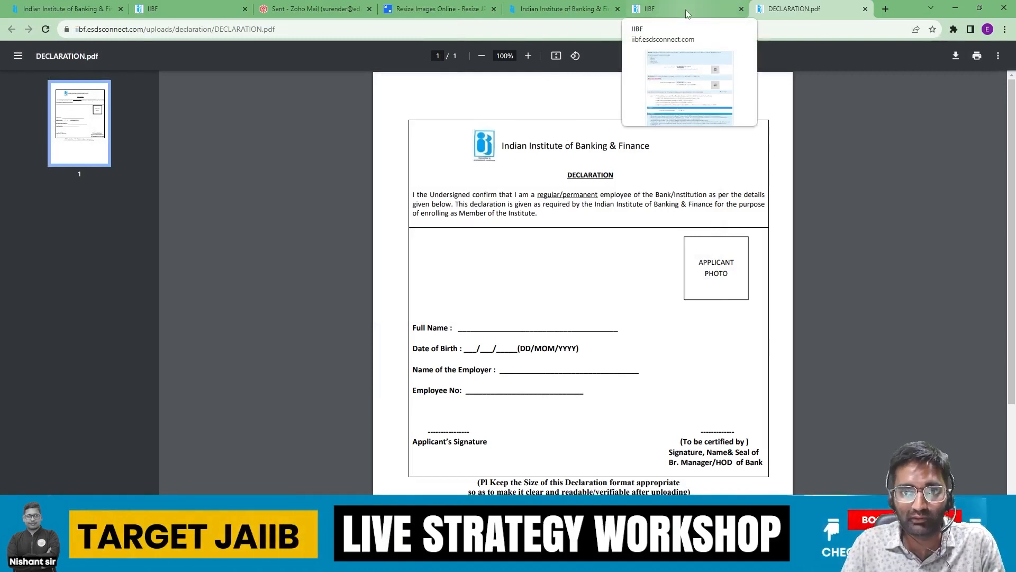
pyautogui.click(687, 13)
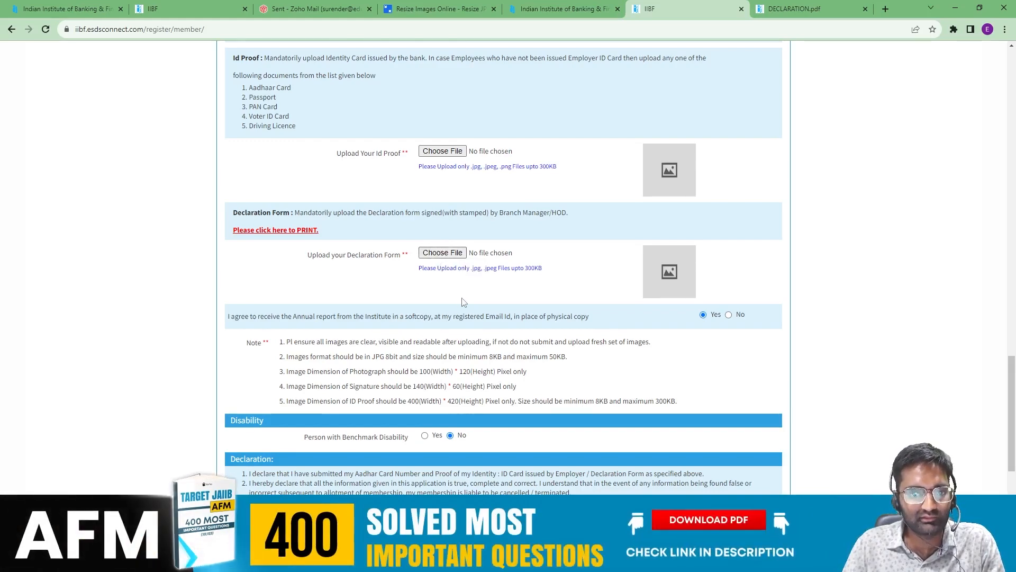
pyautogui.scroll(3, 462, 301)
pyautogui.scroll(-6, 462, 301)
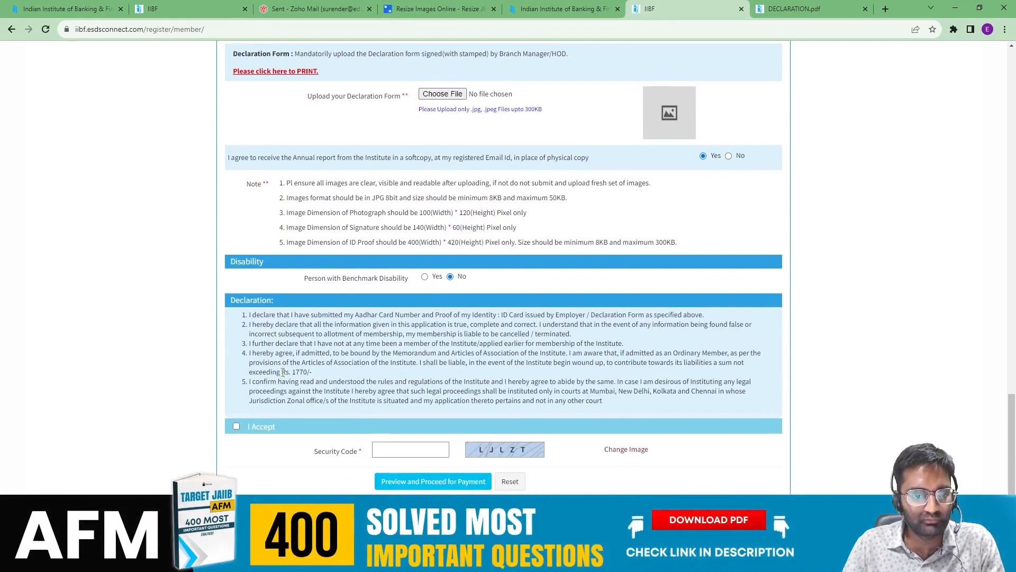
pyautogui.moveTo(311, 369); pyautogui.dragTo(320, 376)
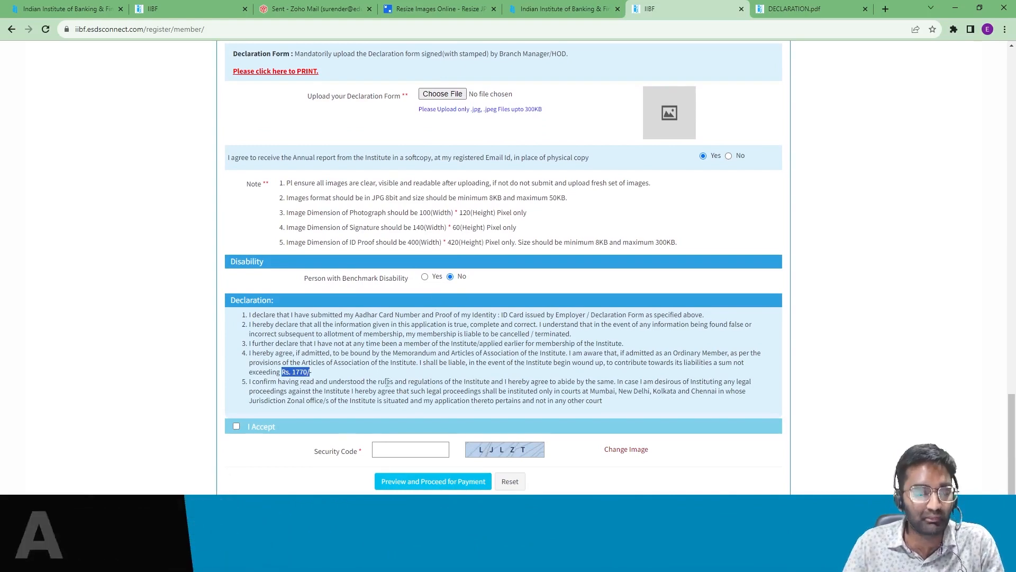
pyautogui.scroll(-1, 387, 382)
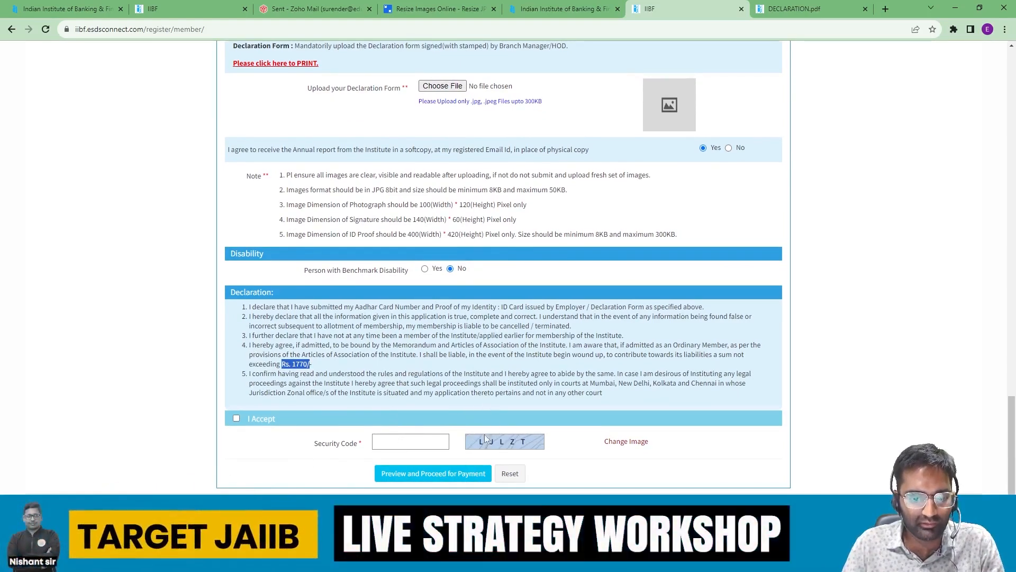
pyautogui.scroll(12, 524, 369)
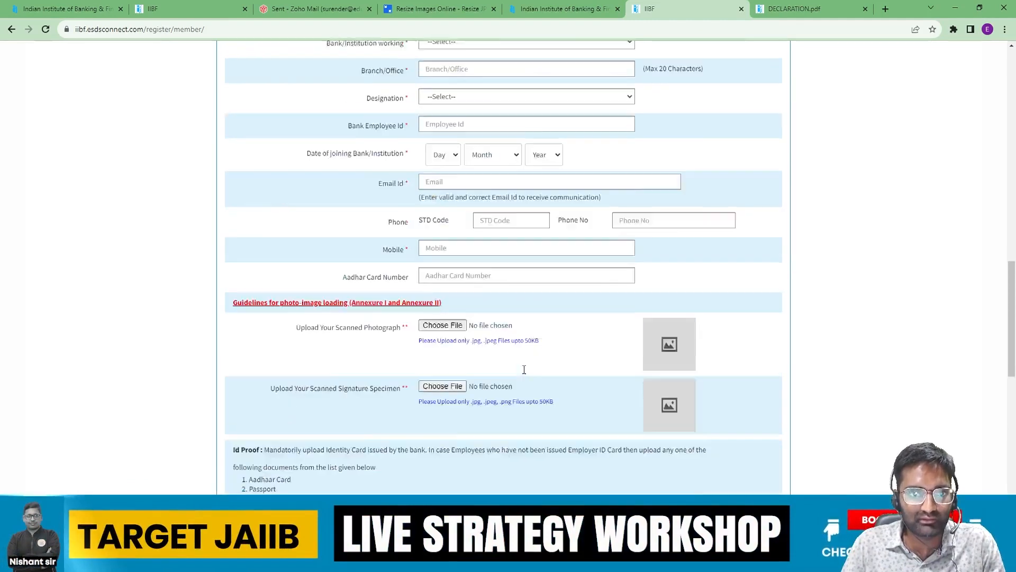
# Step: Close the DECLARATION.pdf and registration form tabs, leaving the IIBF homepage
pyautogui.click(560, 13)
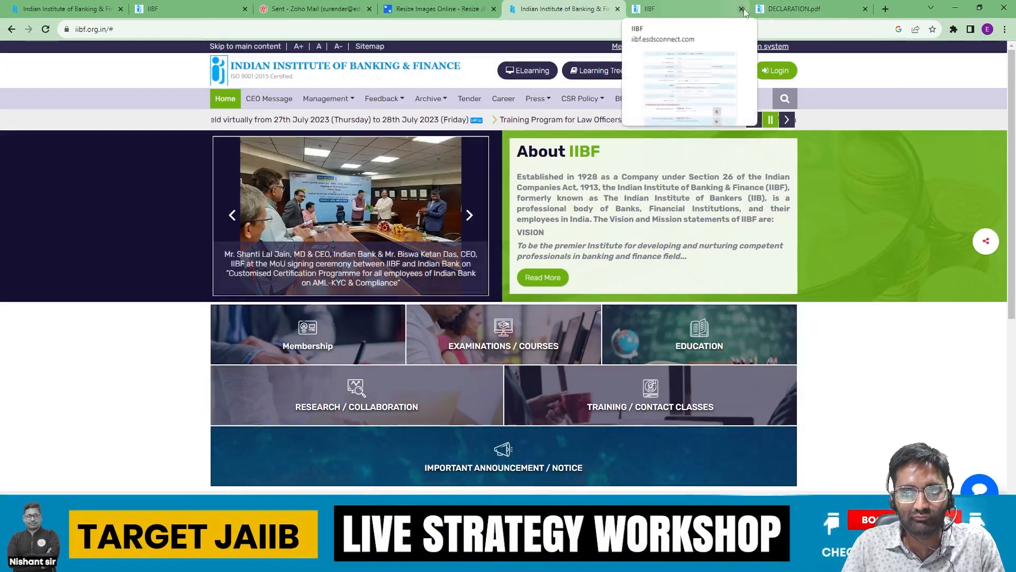
pyautogui.click(865, 10)
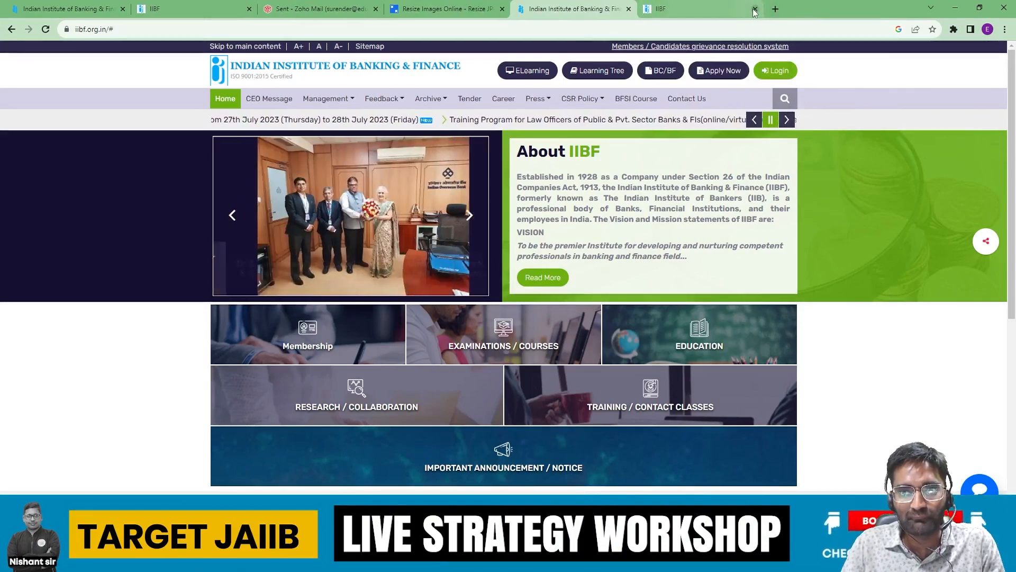
pyautogui.click(755, 9)
# Step: View the Apply Now > Exams (Members) login page, select its membership number field, then close it
pyautogui.click(719, 70)
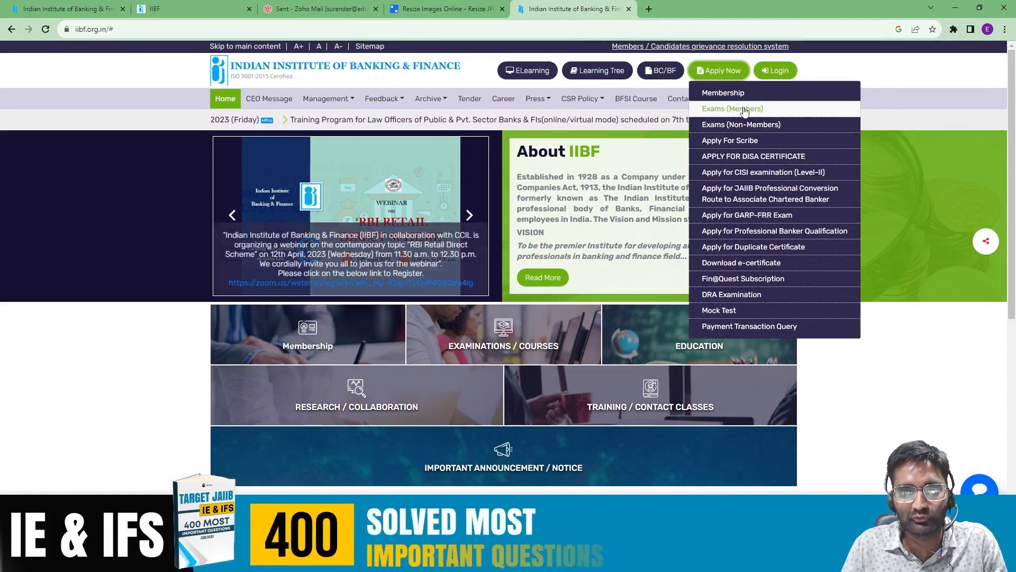
pyautogui.click(743, 109)
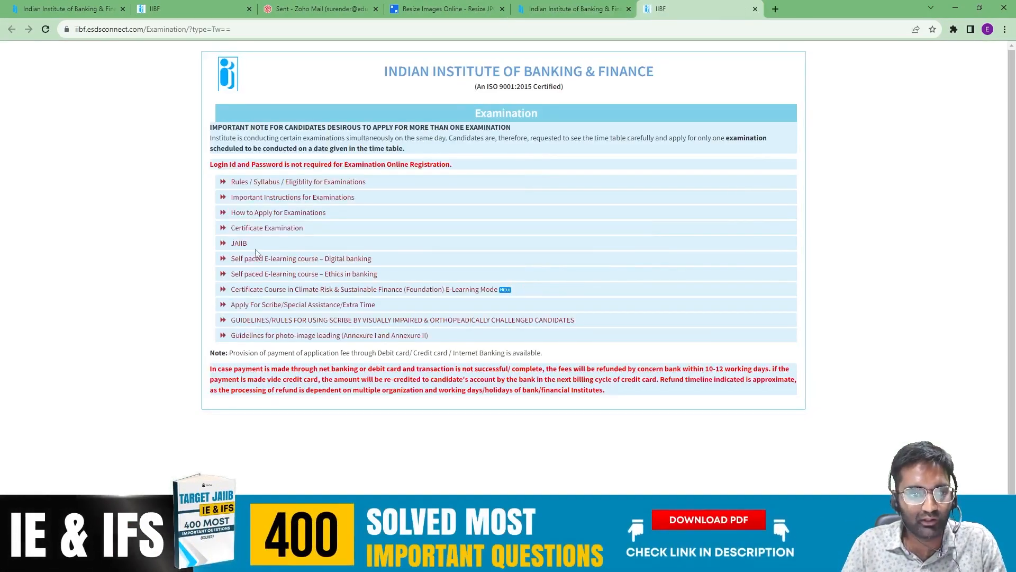
pyautogui.click(574, 8)
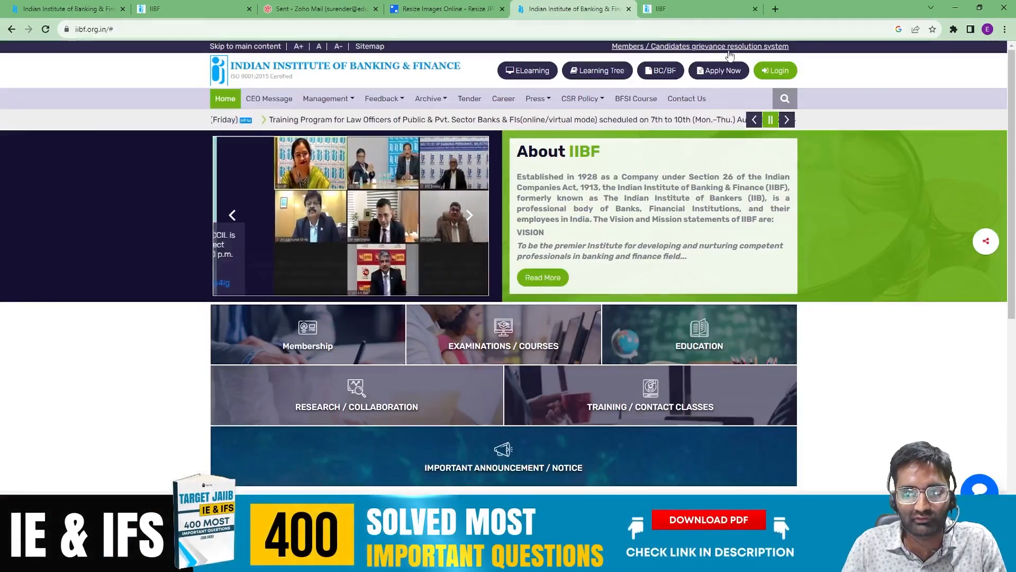
pyautogui.moveTo(720, 72)
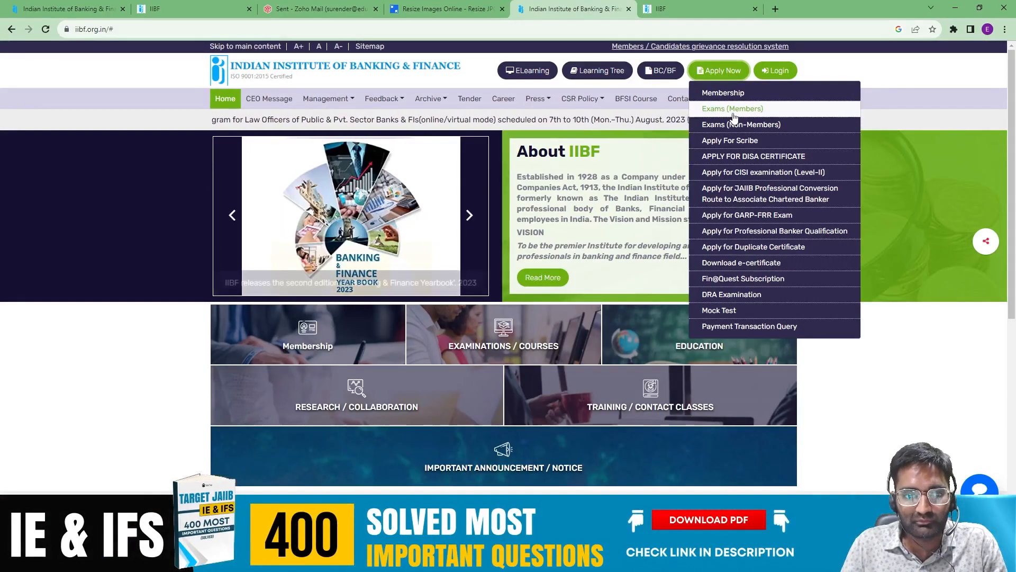
pyautogui.click(733, 110)
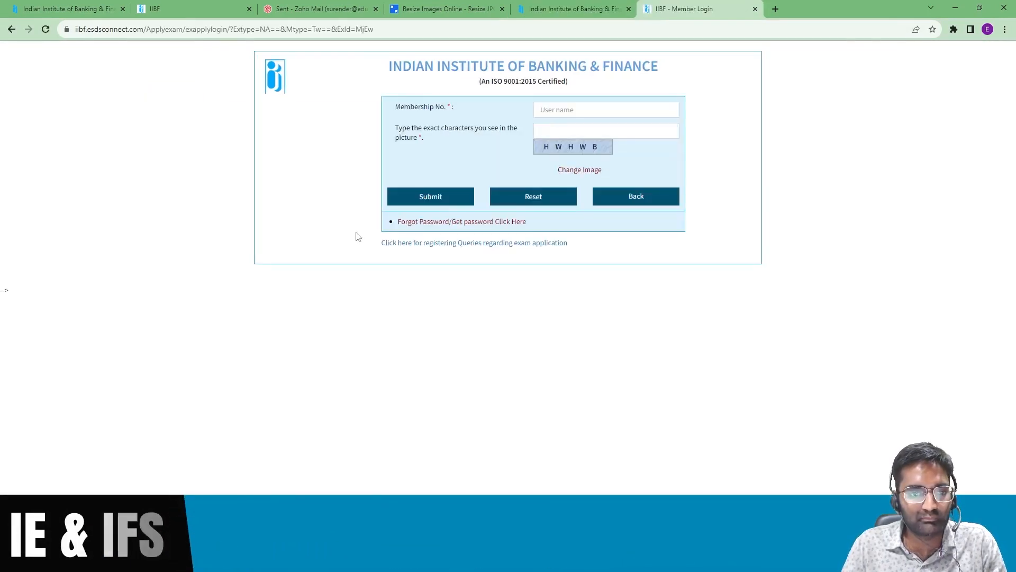
pyautogui.click(564, 109)
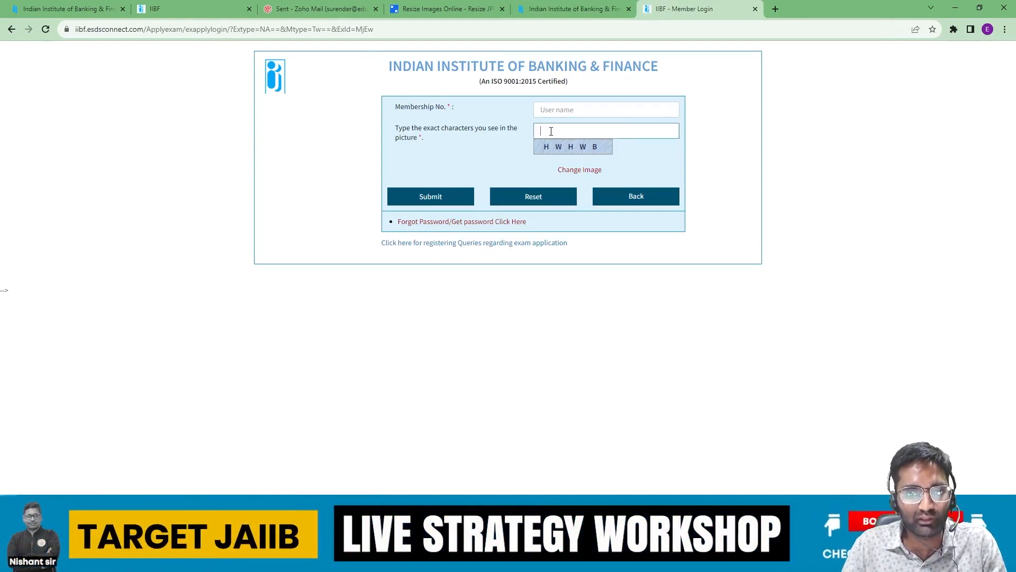
pyautogui.click(755, 9)
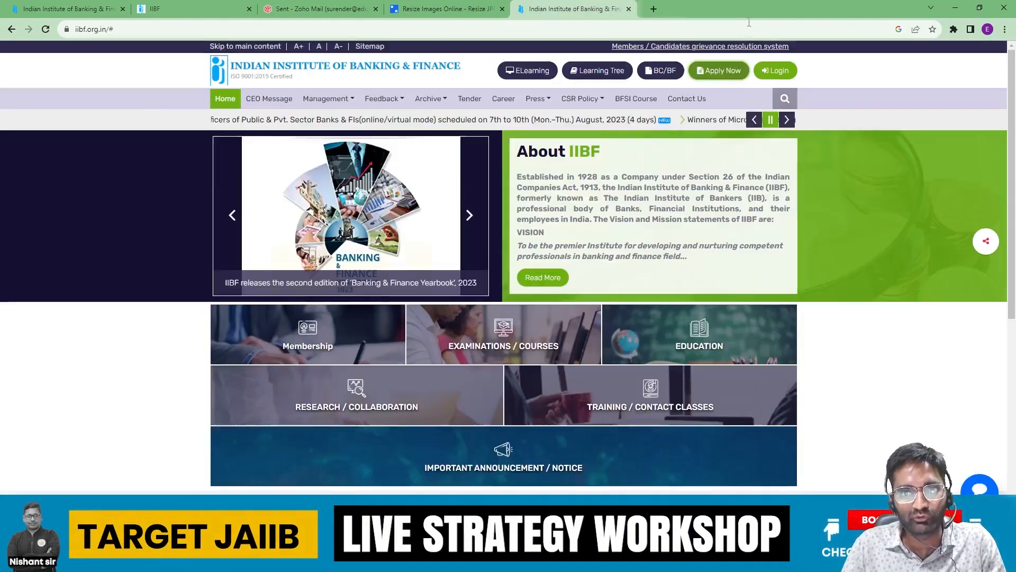
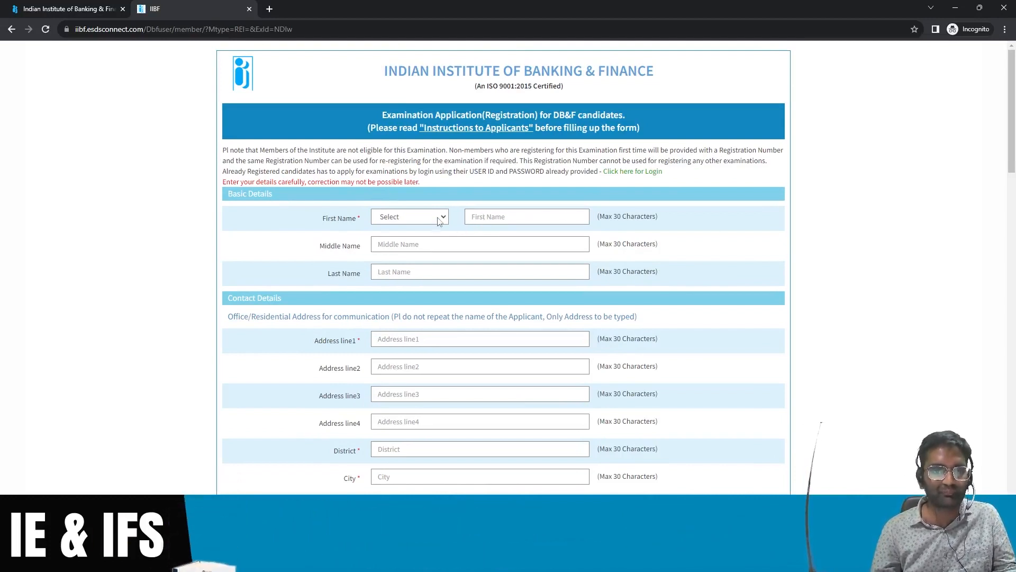
# Step: Choose Mr. as the title and enter the applicant's first and last name
pyautogui.click(423, 217)
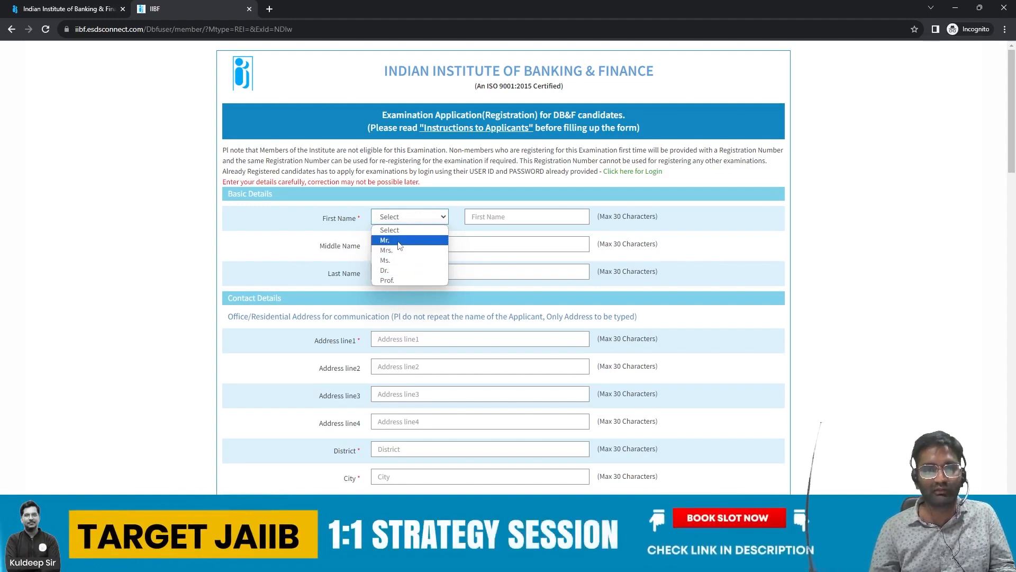
pyautogui.click(385, 240)
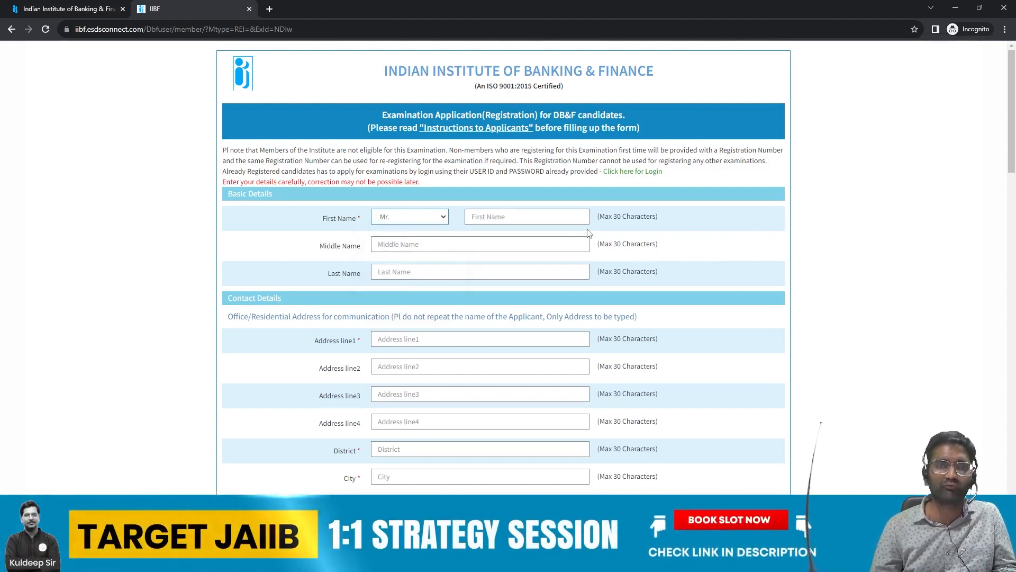
pyautogui.click(525, 220)
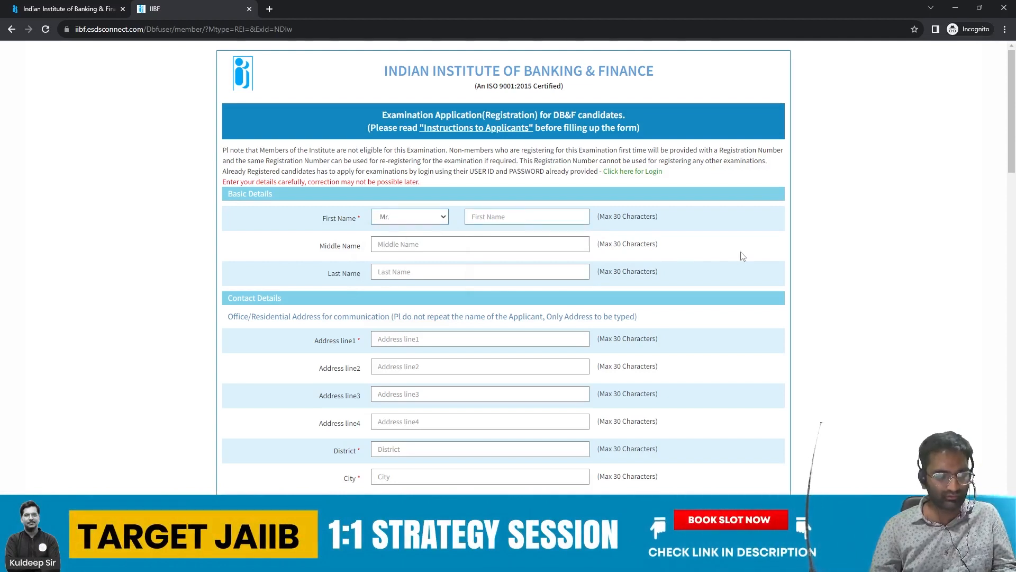
pyautogui.write('XYZ')
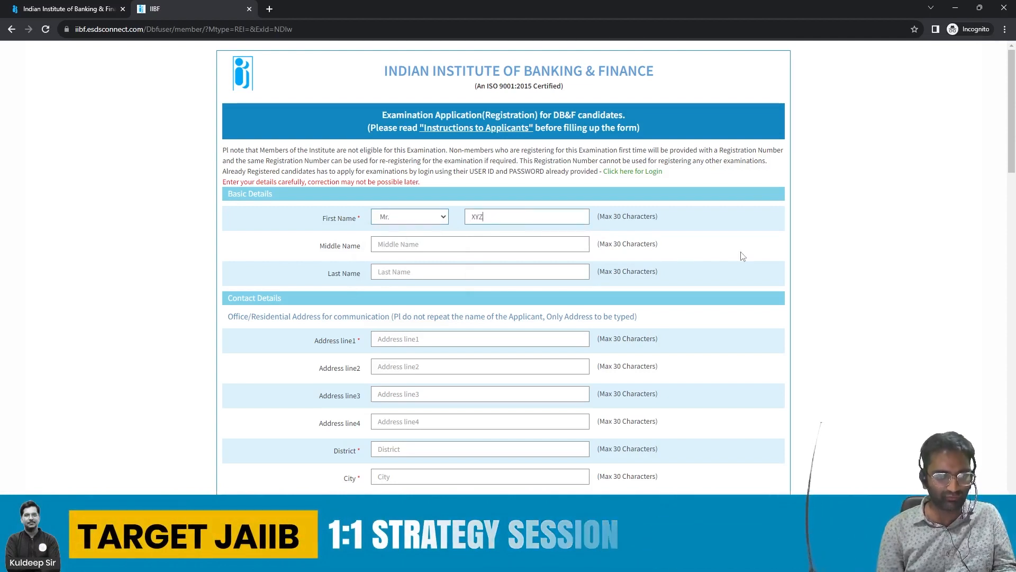
pyautogui.press('Tab')
pyautogui.press('Tab')
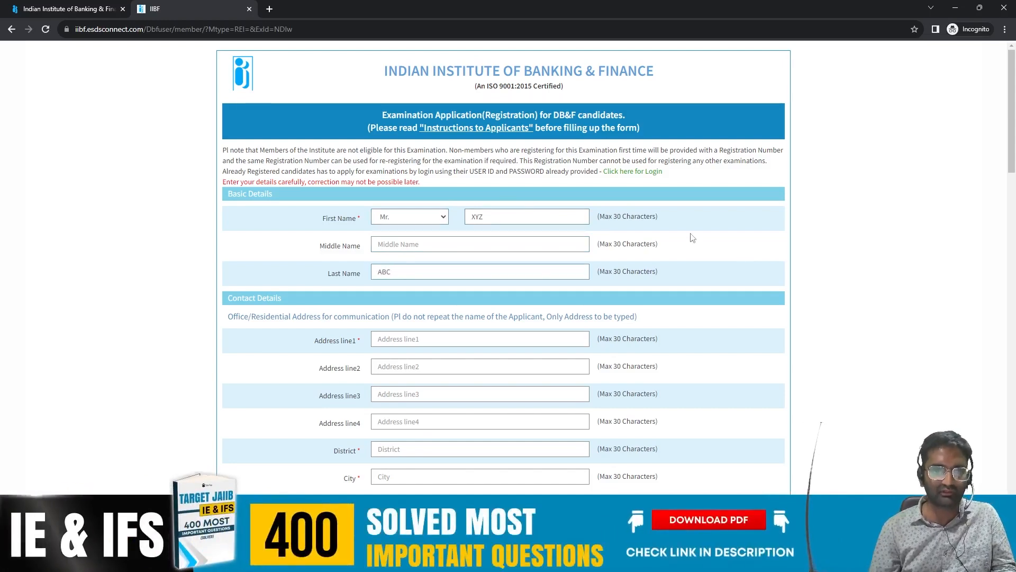
# Step: Enter and correct the house address in Address line1
pyautogui.scroll(-3, 668, 231)
pyautogui.press('Tab')
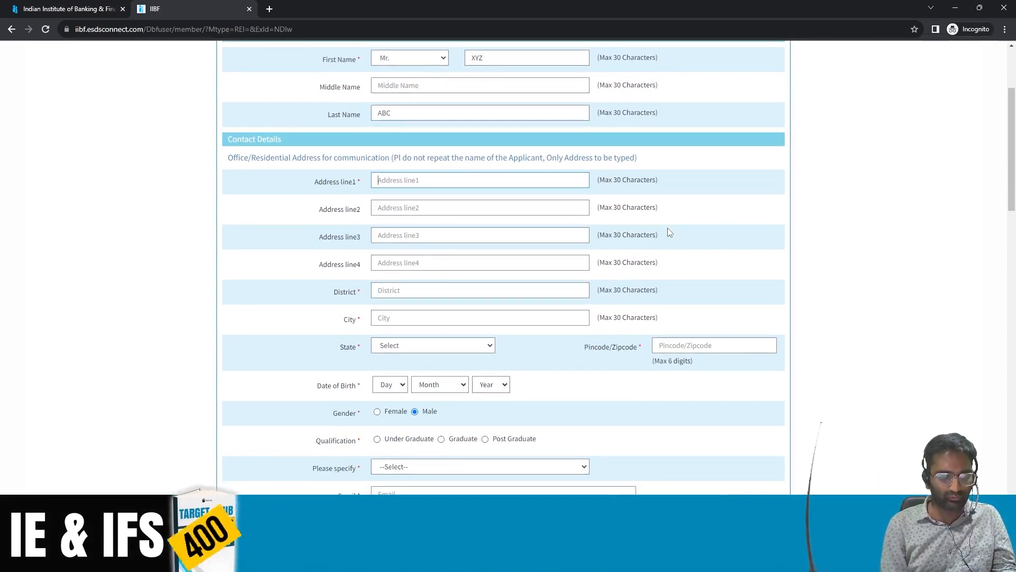
pyautogui.write('DN')
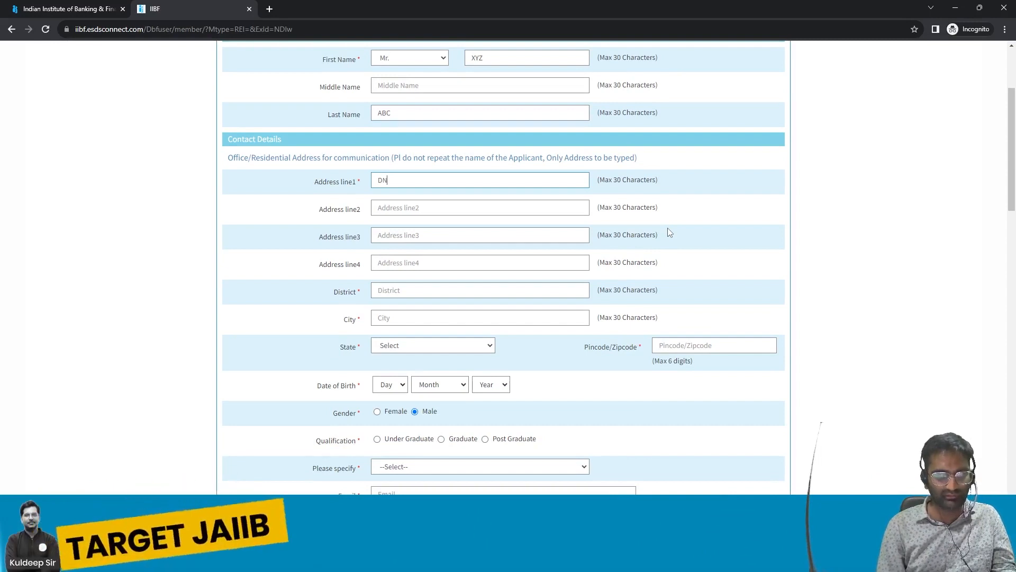
pyautogui.write('o. 123 XYZ Place')
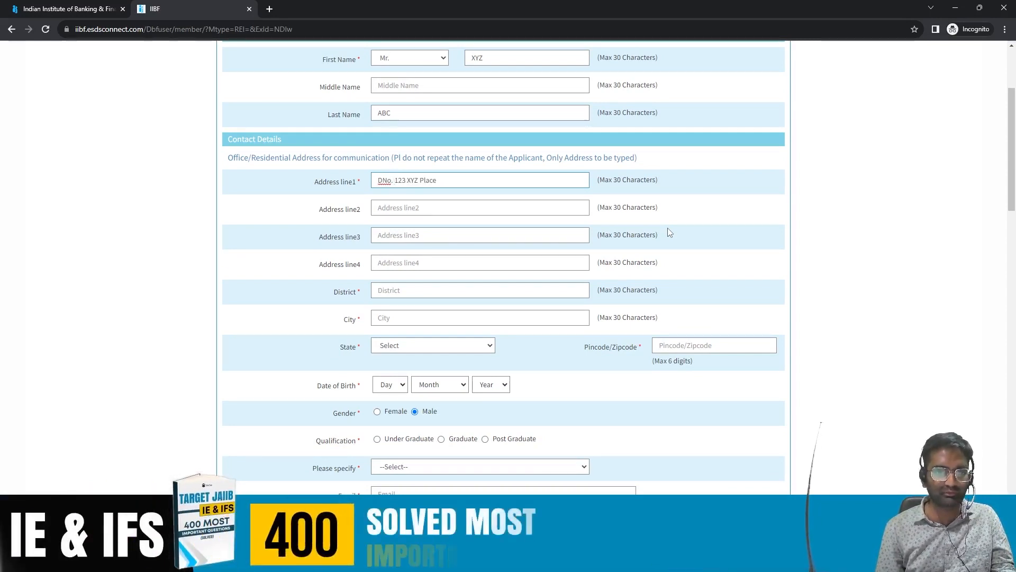
pyautogui.write('.')
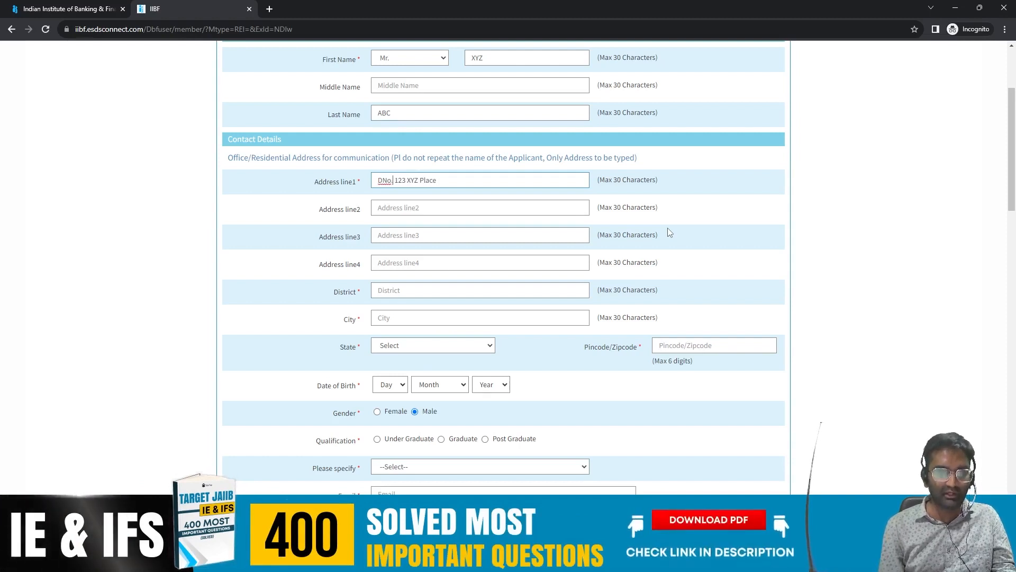
pyautogui.write(',')
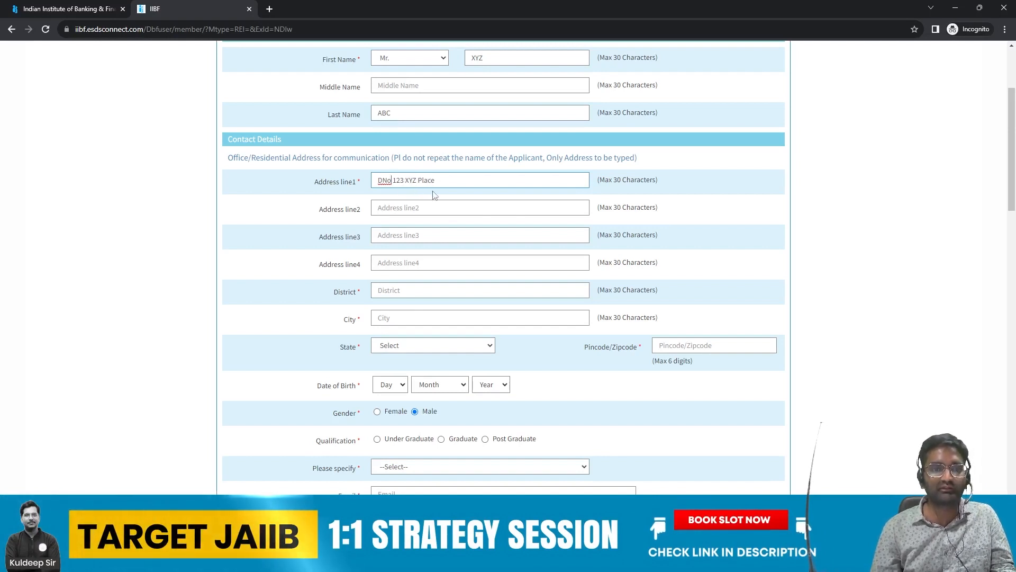
pyautogui.click(390, 181)
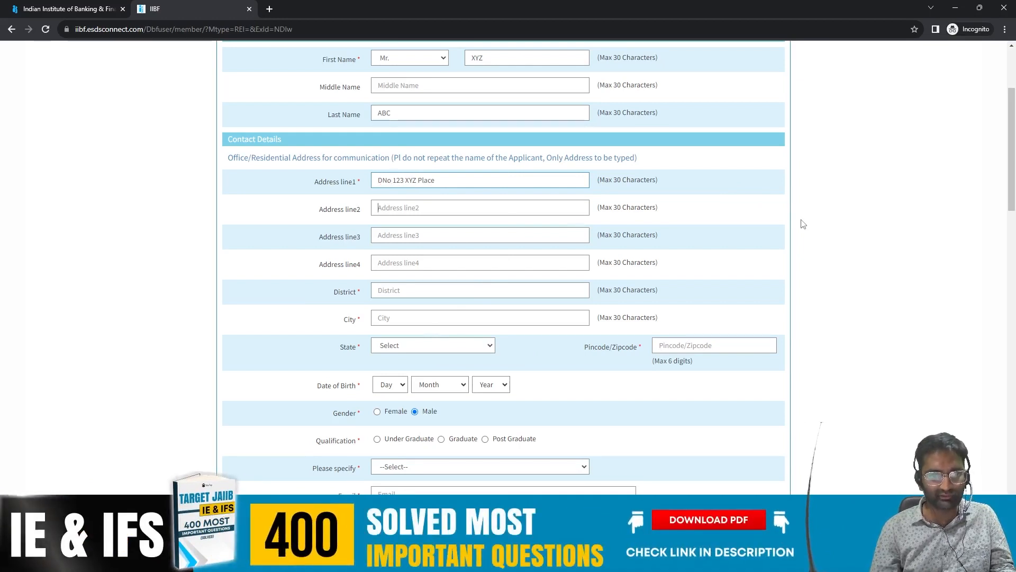
# Step: Enter Visakhapatnam for District and City, choose ANDHRA PRADESH as State, and fill in the pincode
pyautogui.press('Tab')
pyautogui.scroll(-1, 803, 224)
pyautogui.scroll(-1, 802, 224)
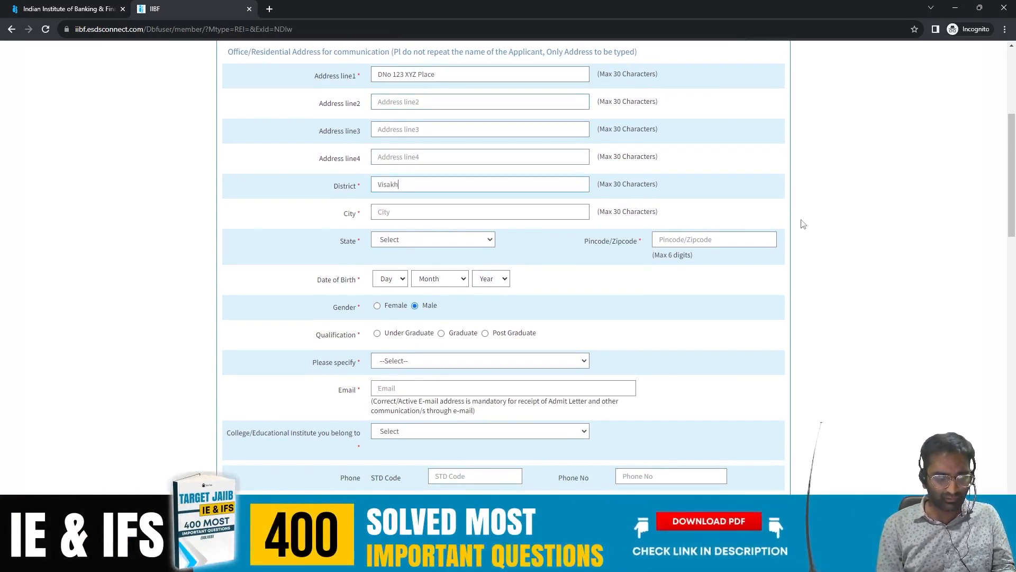
pyautogui.write('Visakhapatnam')
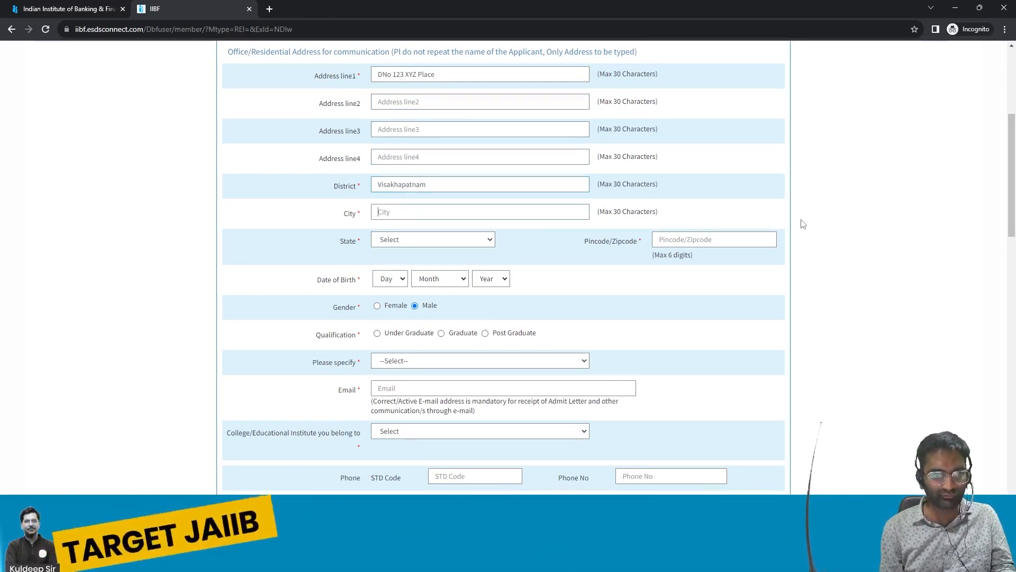
pyautogui.write('Visakha')
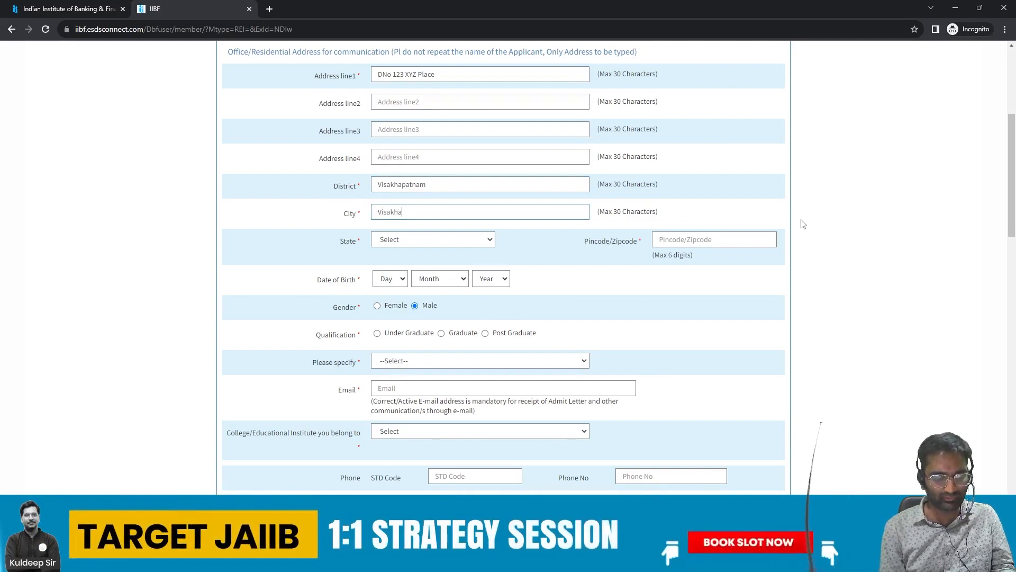
pyautogui.write('patnam')
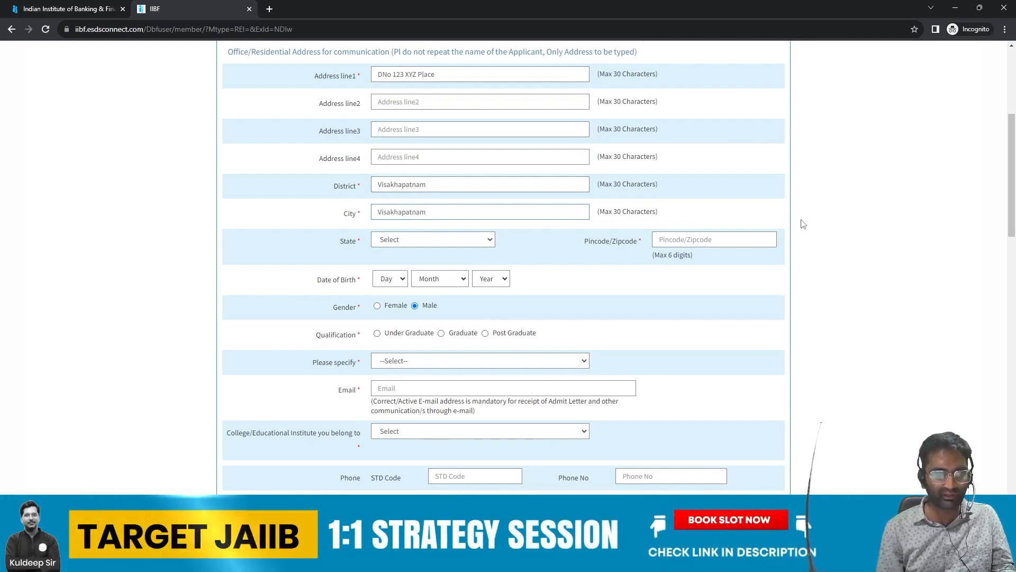
pyautogui.click(465, 239)
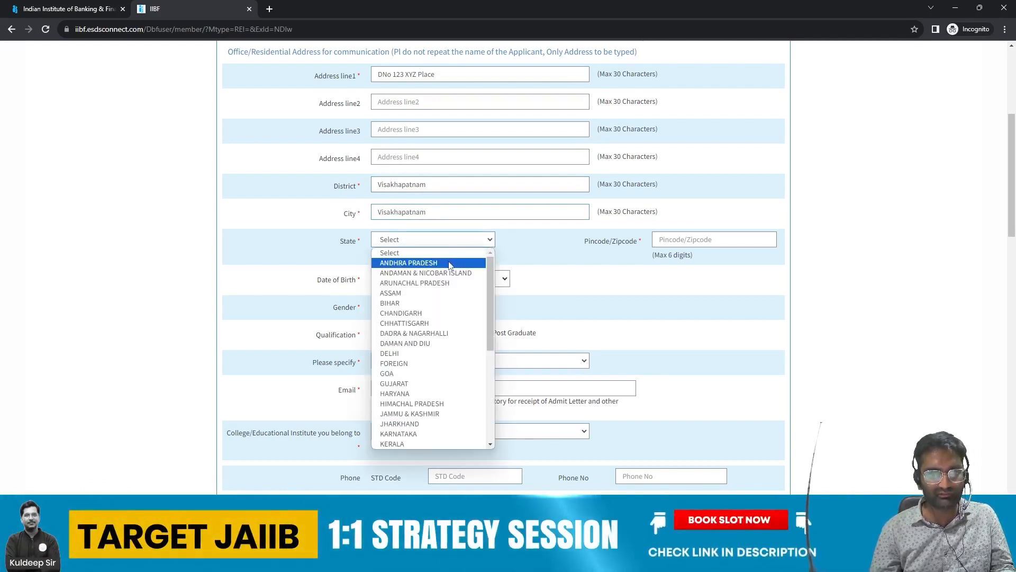
pyautogui.click(413, 263)
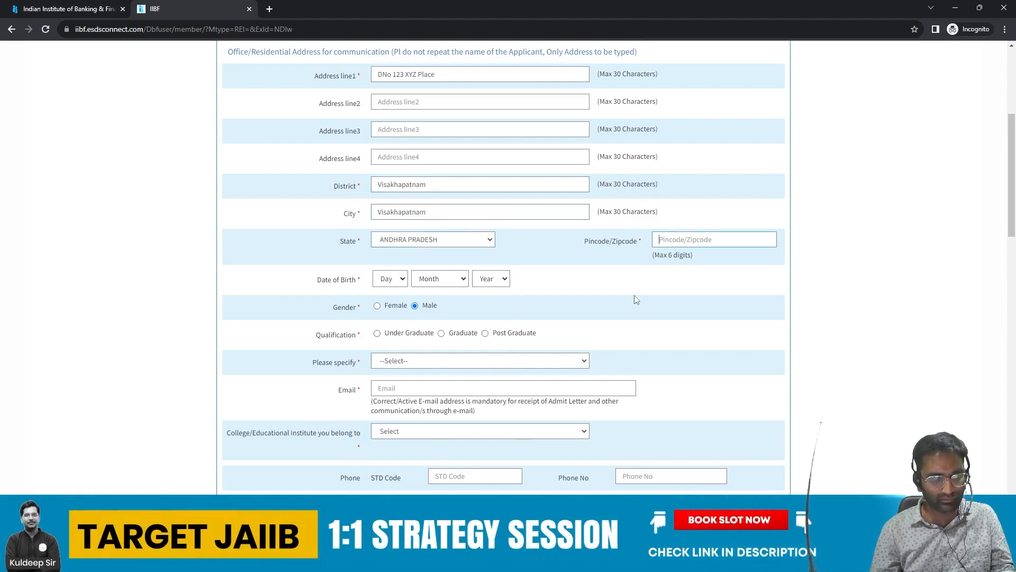
pyautogui.write('530045')
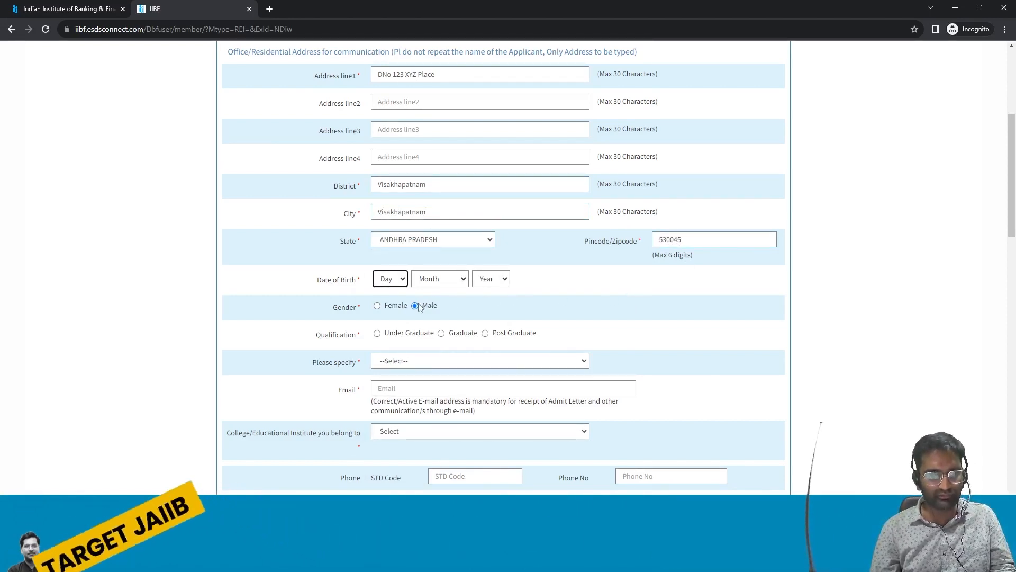
pyautogui.click(390, 278)
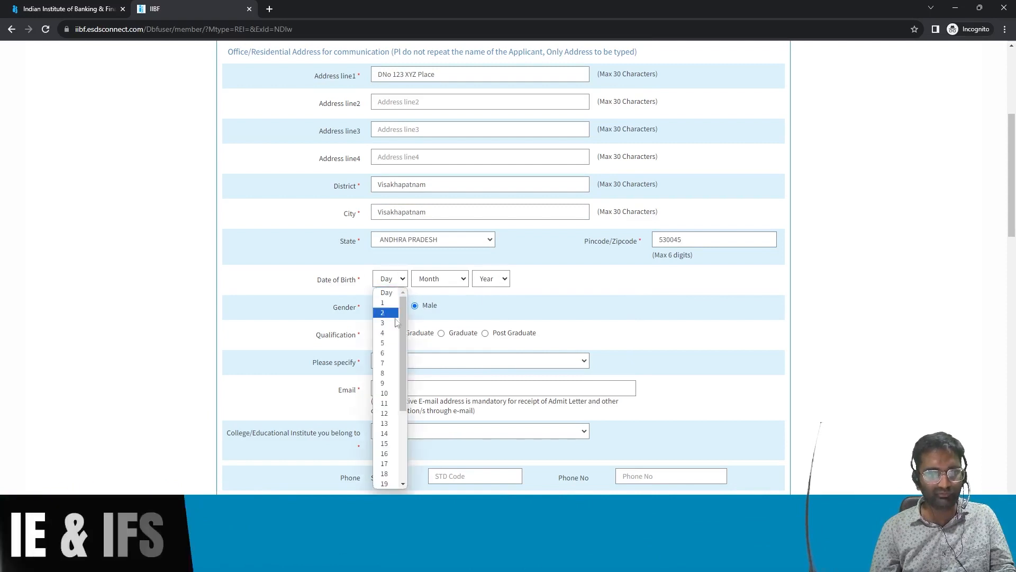
pyautogui.click(385, 353)
pyautogui.click(458, 283)
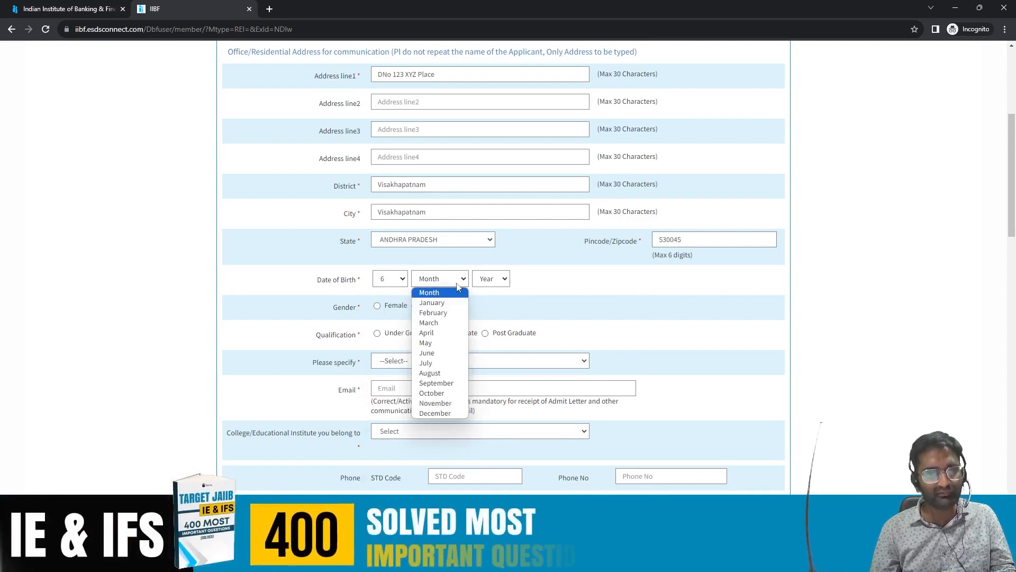
pyautogui.click(426, 342)
pyautogui.click(499, 284)
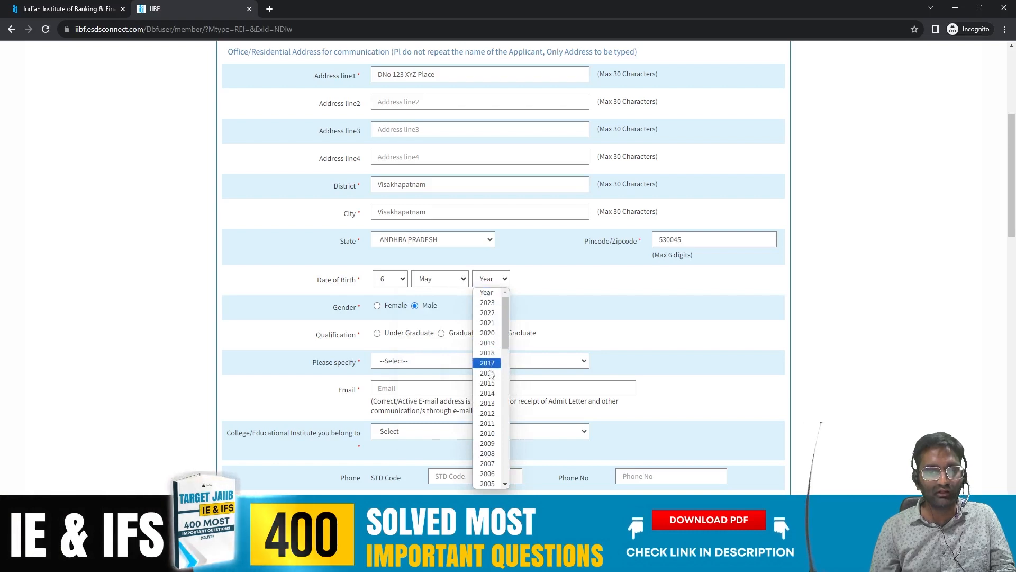
pyautogui.scroll(-5, 487, 382)
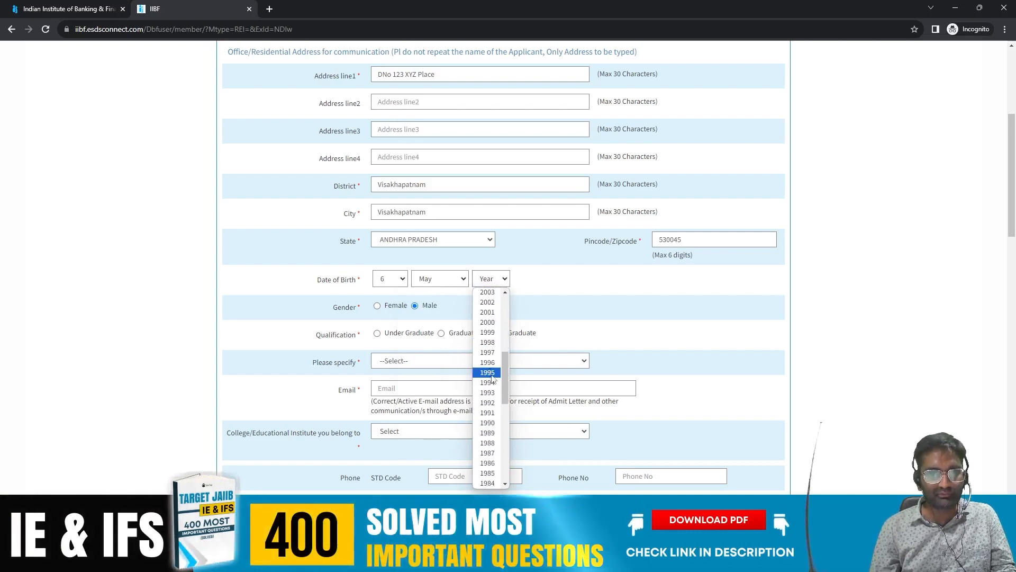
pyautogui.click(487, 382)
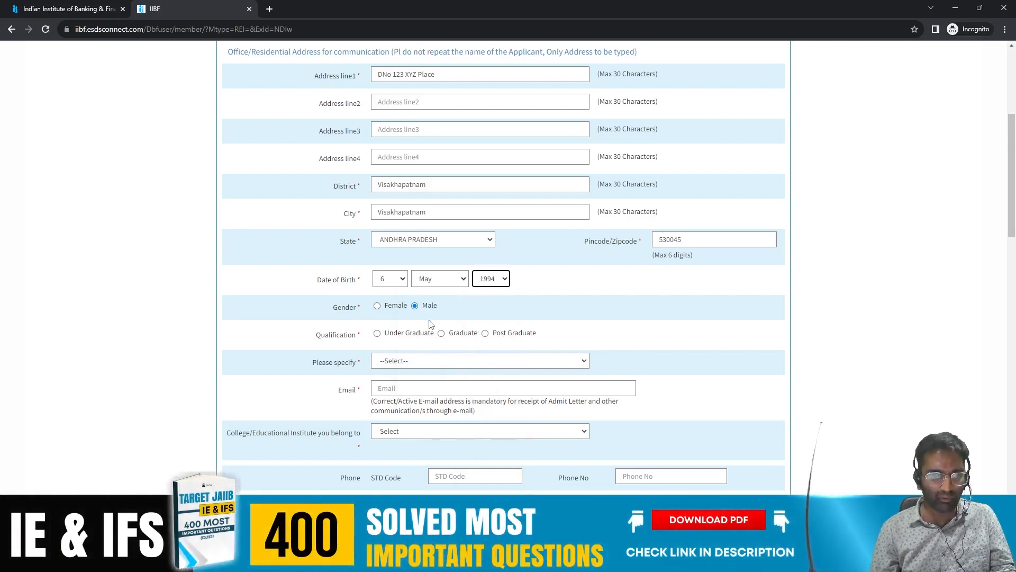
pyautogui.scroll(-2, 425, 311)
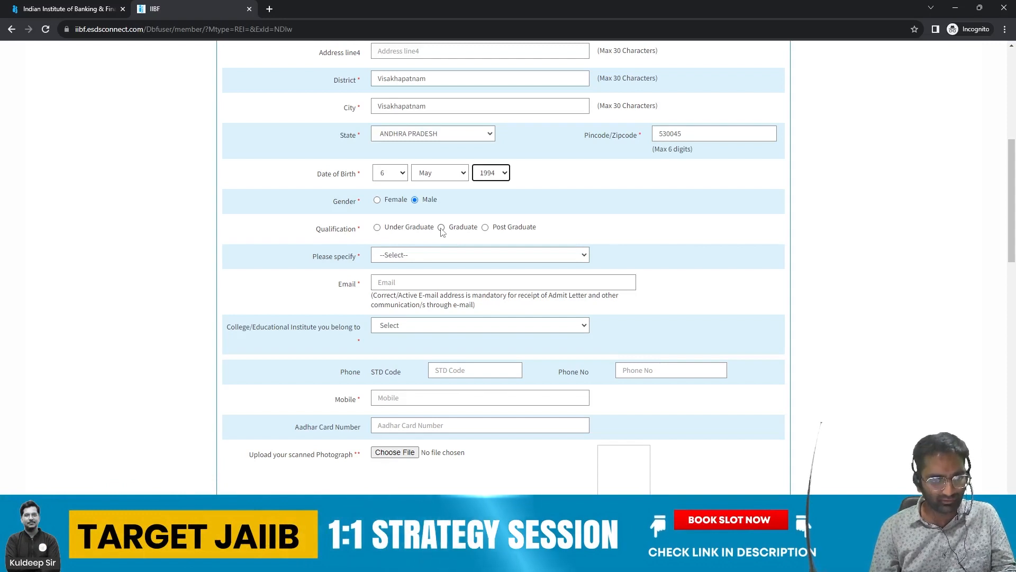
# Step: Mark qualification as Graduate, check the postgraduate list, then specify BACHELOR OF TECHNOLOGY (B.TECH)
pyautogui.click(442, 228)
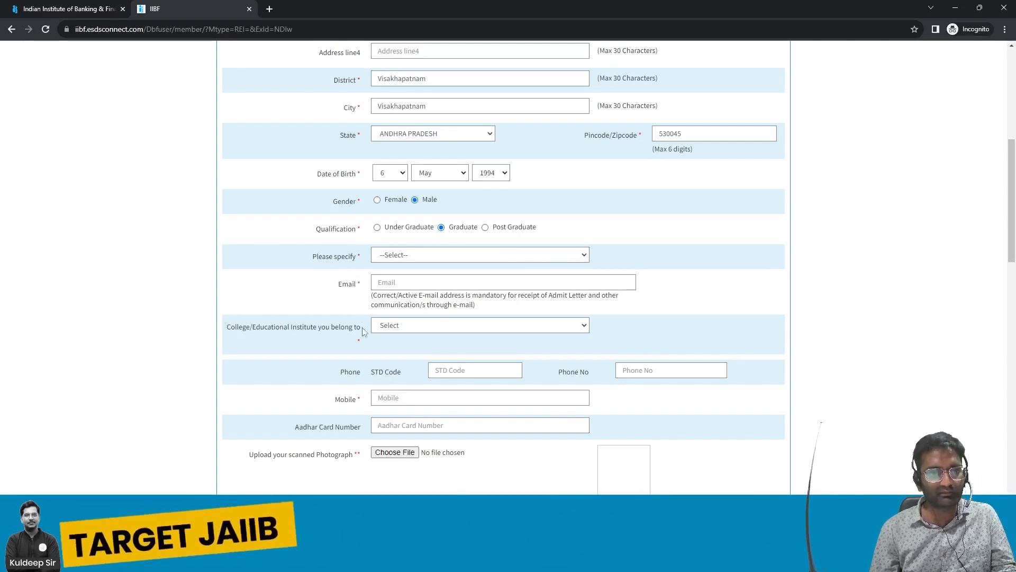
pyautogui.click(584, 256)
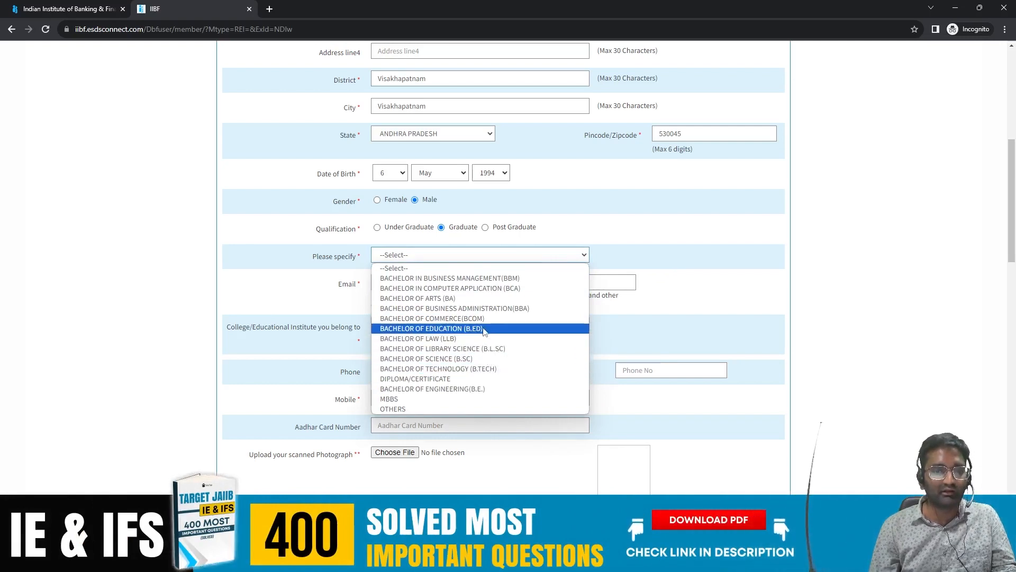
pyautogui.click(488, 231)
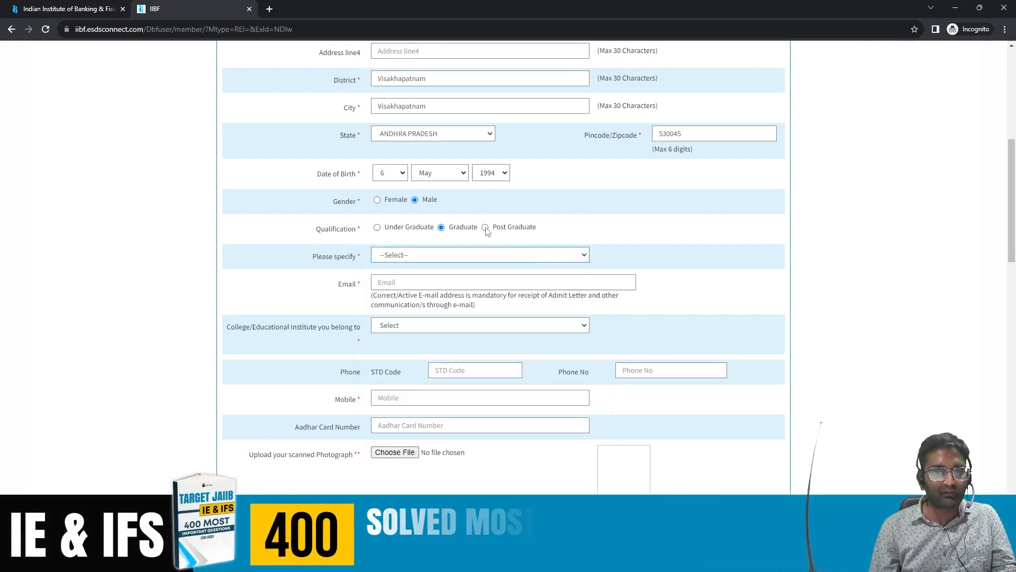
pyautogui.click(524, 253)
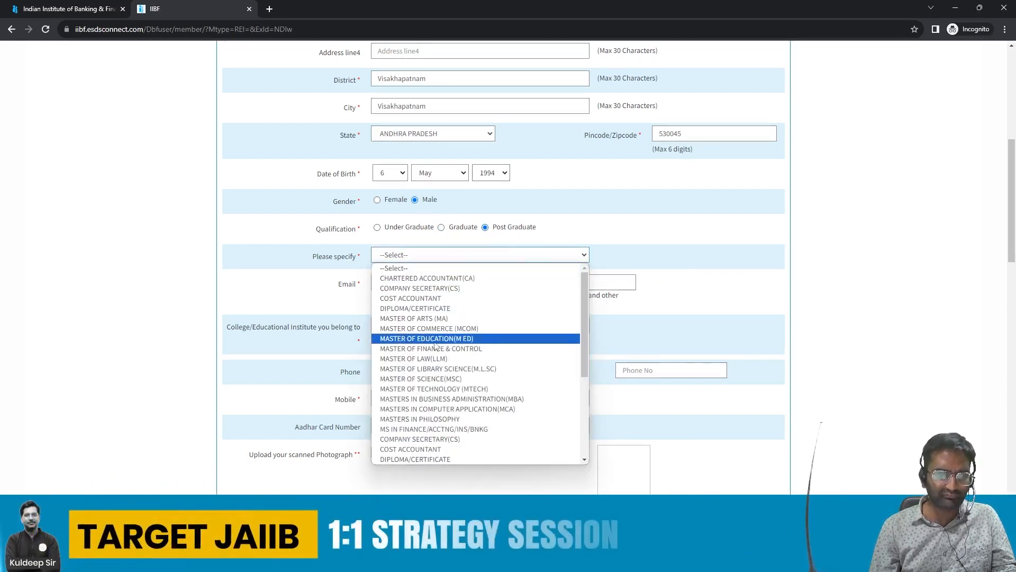
pyautogui.click(442, 228)
pyautogui.click(449, 255)
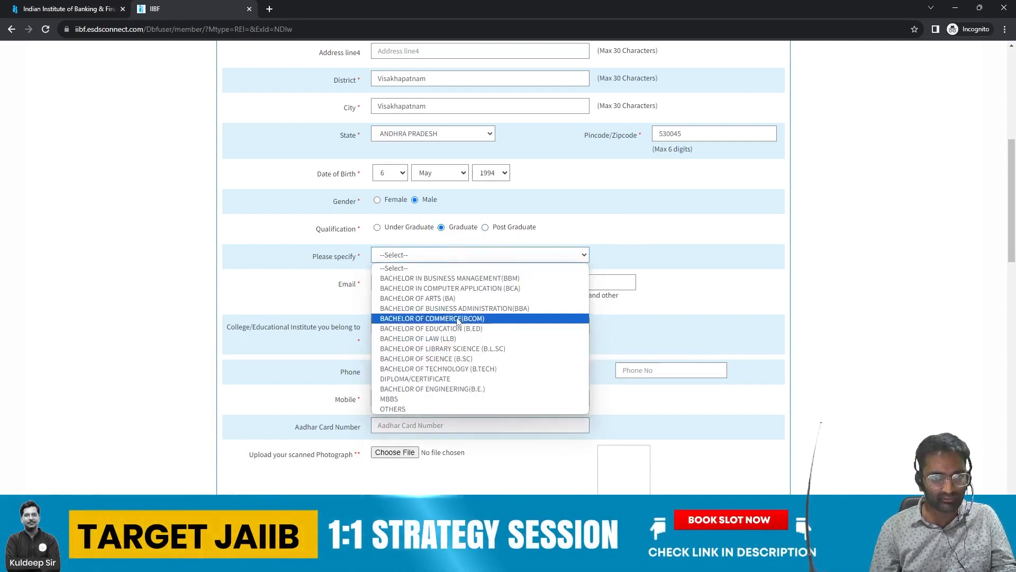
pyautogui.click(465, 369)
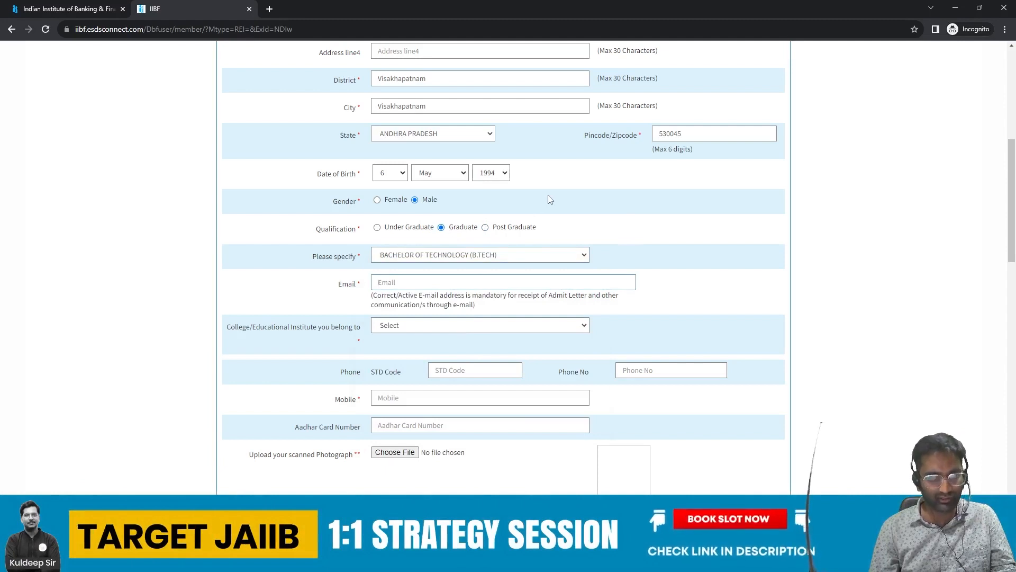
# Step: Enter the candidate's e-mail and choose Birla Institute of Management Technology as the college
pyautogui.write('xy')
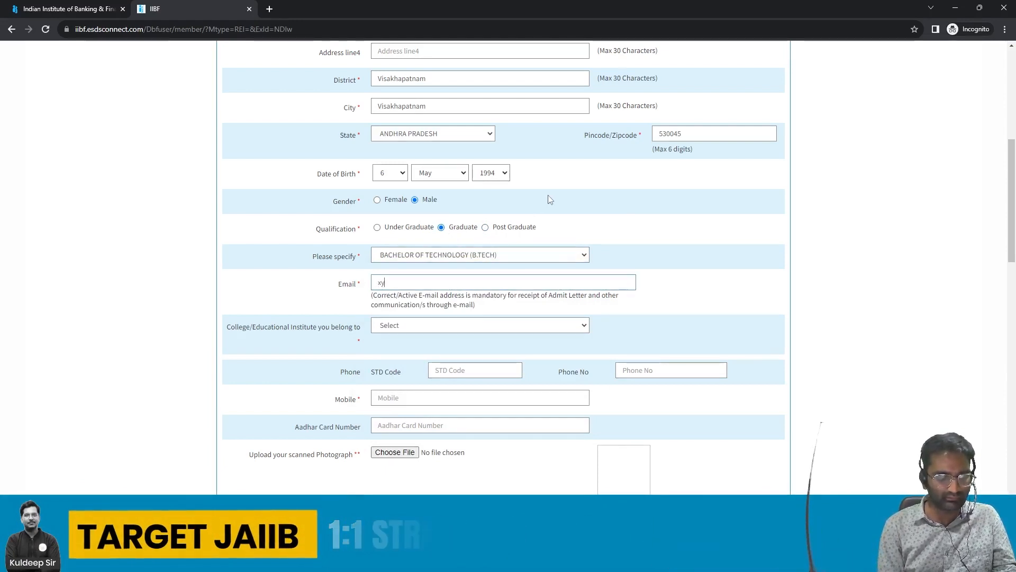
pyautogui.write('z')
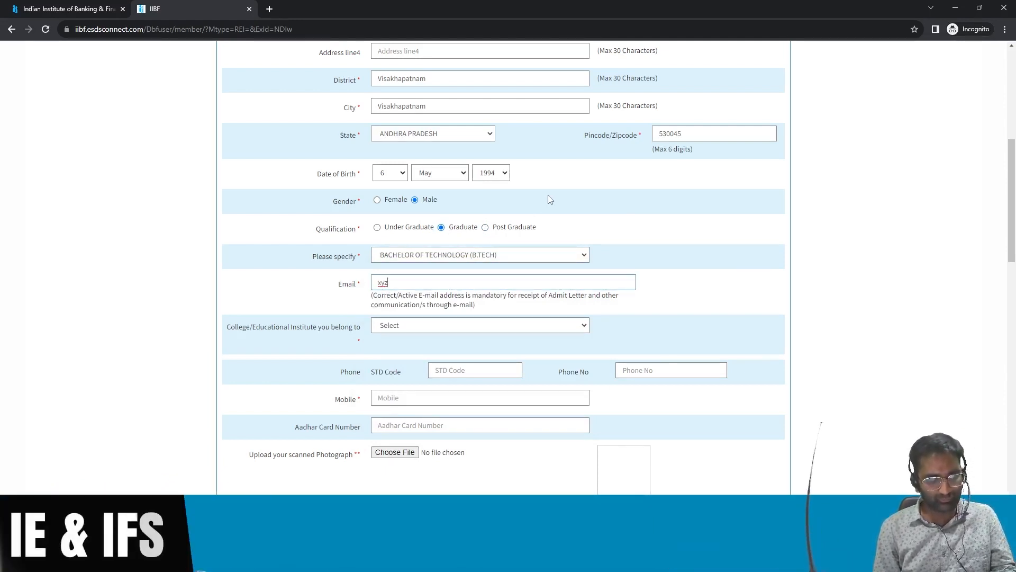
pyautogui.write('@gma')
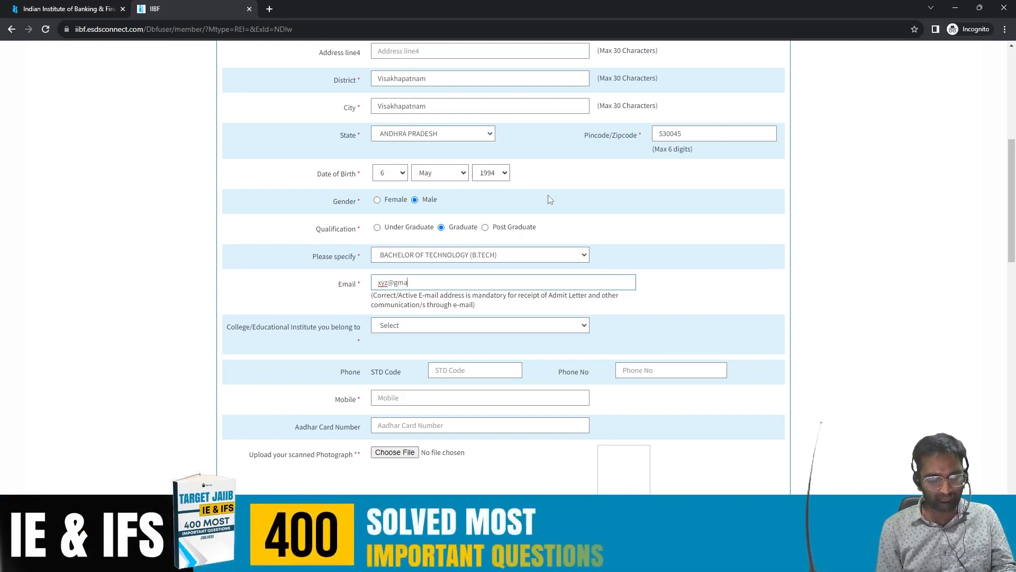
pyautogui.write('il.com')
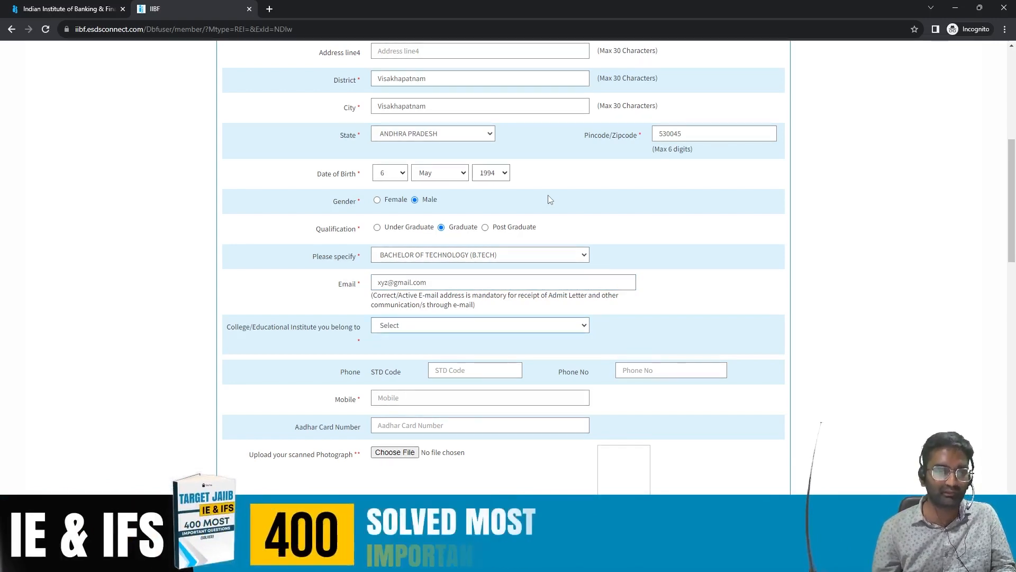
pyautogui.click(584, 327)
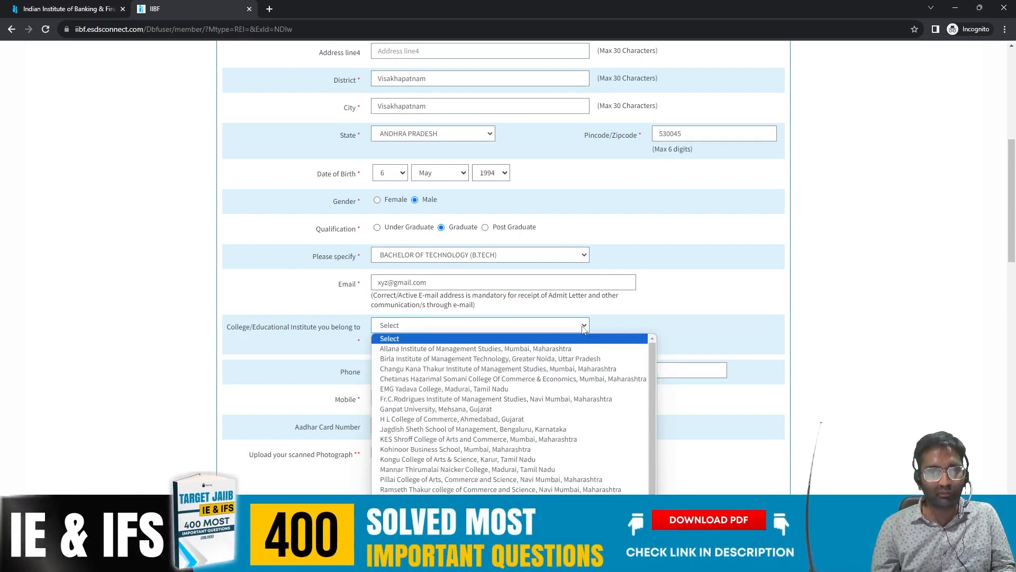
pyautogui.click(438, 360)
pyautogui.scroll(-3, 688, 265)
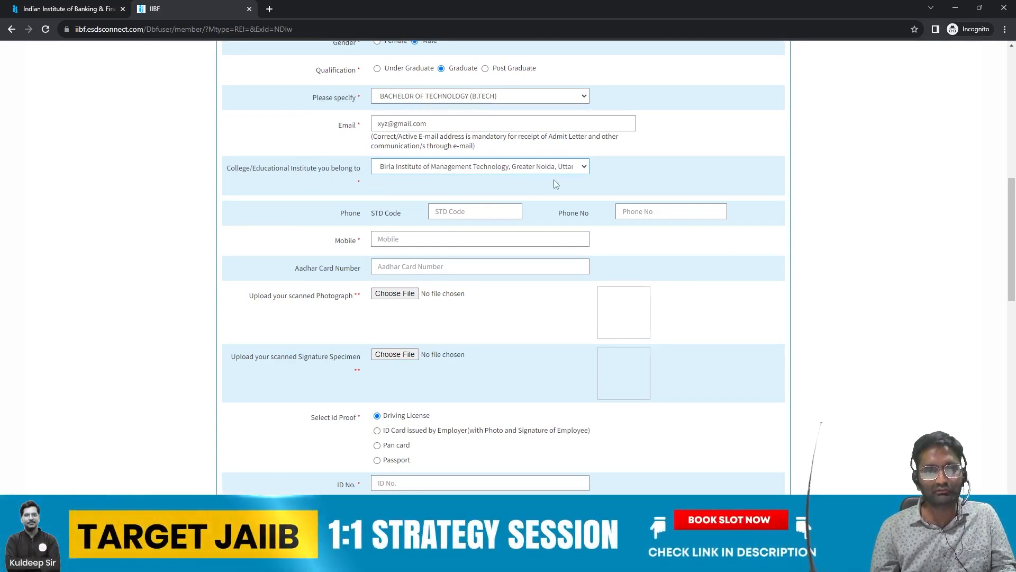
# Step: Try Others as the college, then switch back to Birla Institute of Management Technology
pyautogui.click(547, 166)
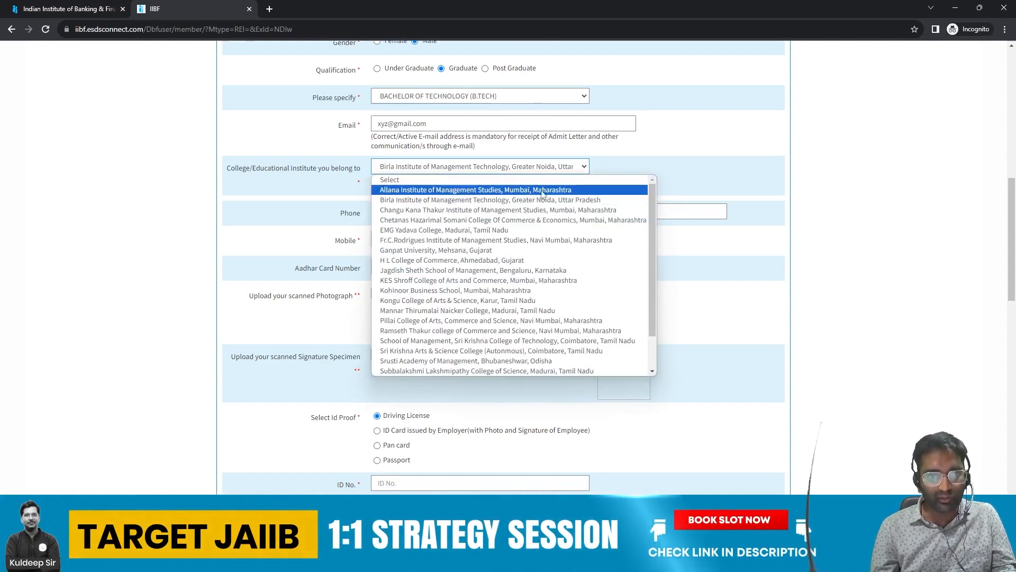
pyautogui.scroll(-2, 474, 318)
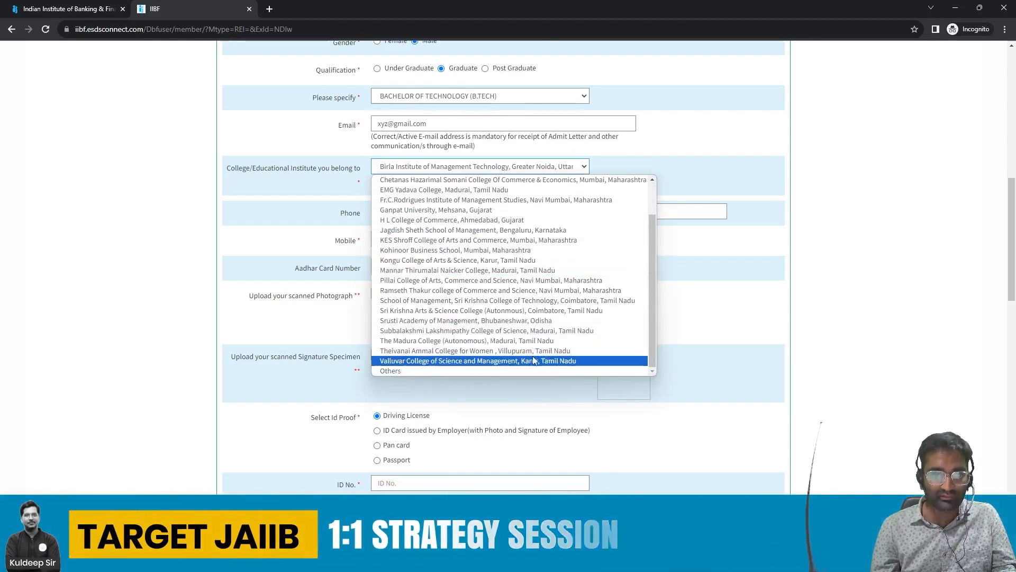
pyautogui.scroll(2, 512, 280)
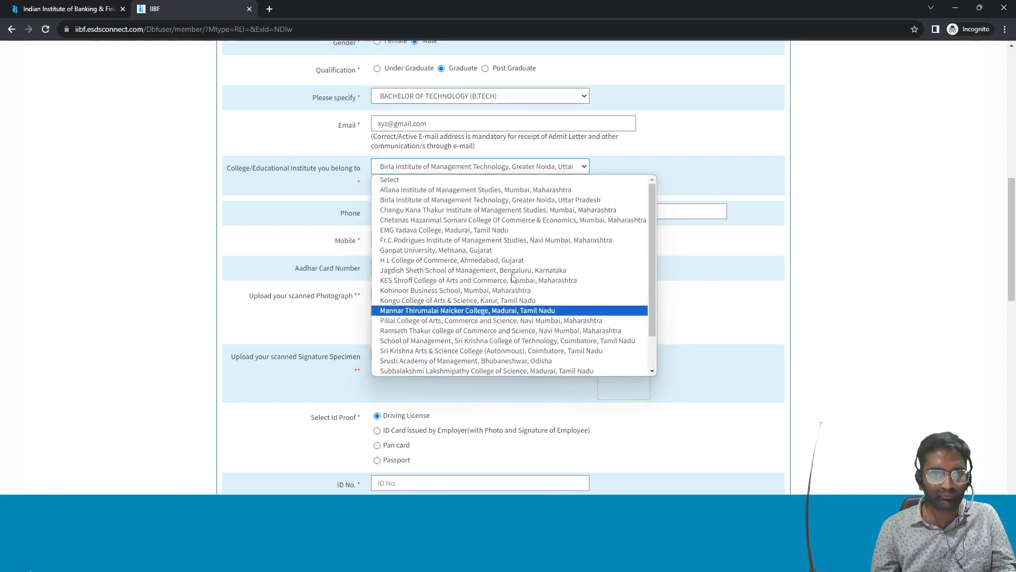
pyautogui.scroll(-1, 513, 279)
pyautogui.scroll(-2, 512, 280)
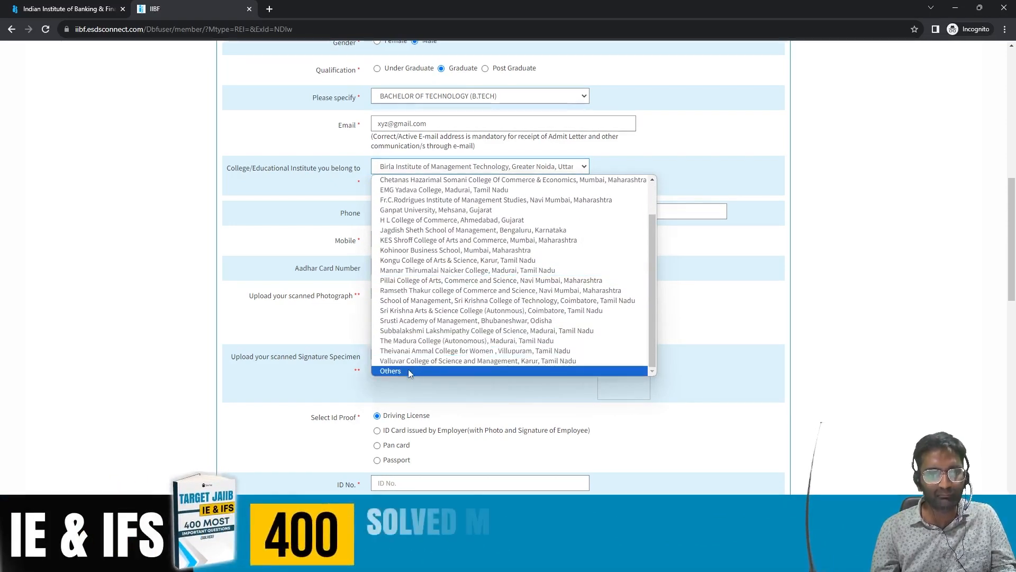
pyautogui.click(408, 369)
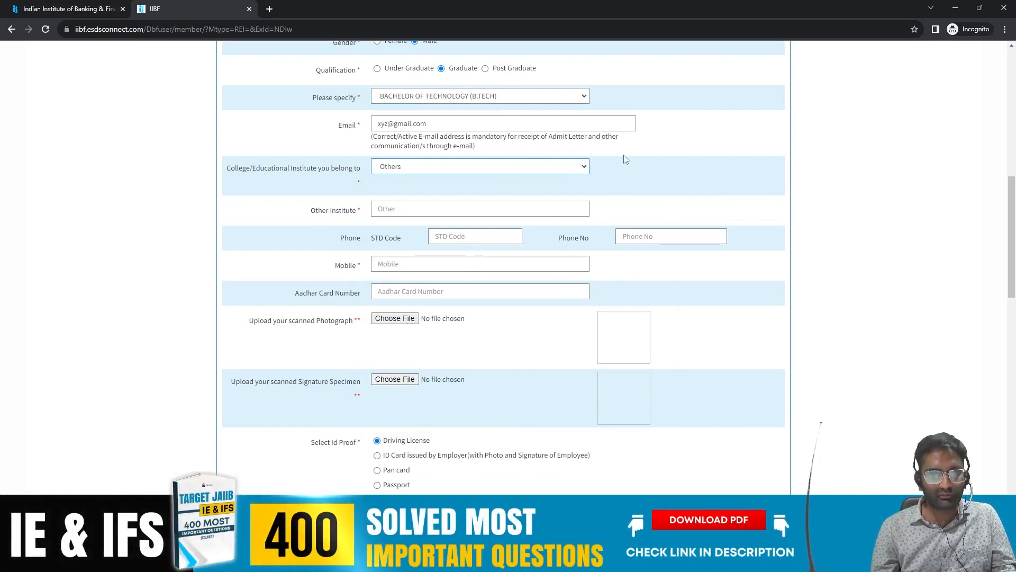
pyautogui.click(577, 166)
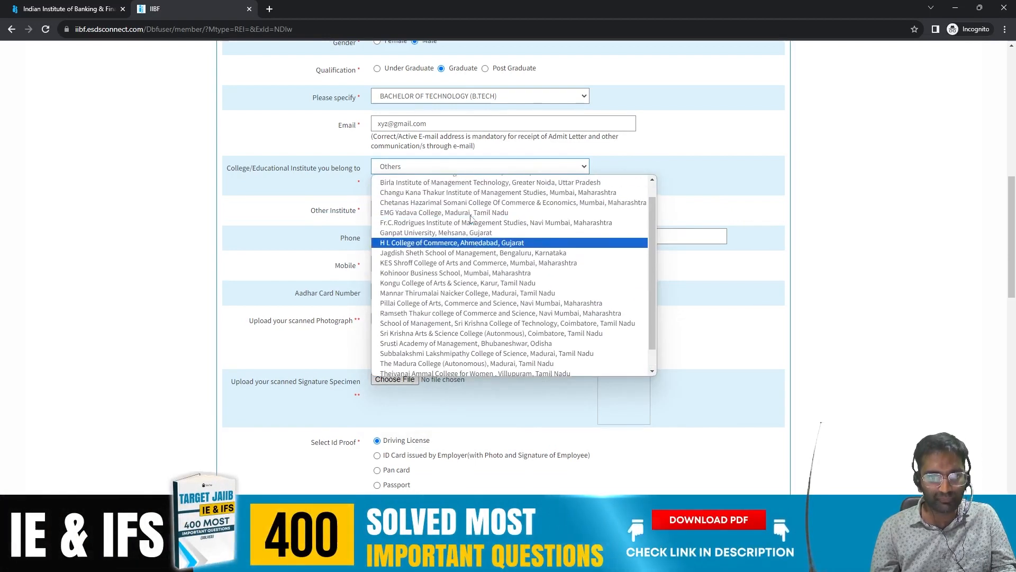
pyautogui.scroll(2, 424, 206)
pyautogui.click(417, 200)
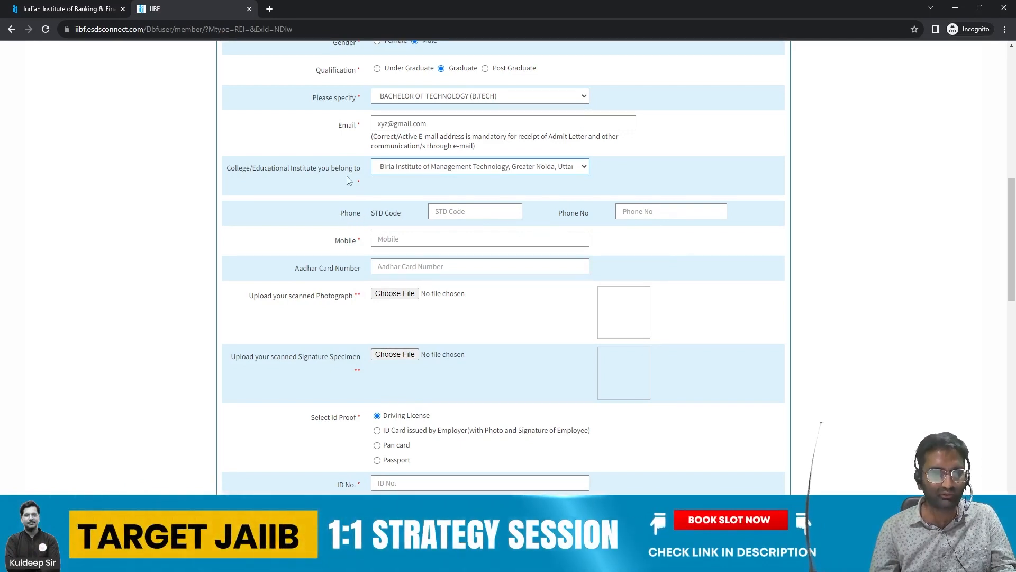
# Step: Enter the candidate's mobile number and Aadhar card number in their fields
pyautogui.scroll(-2, 348, 181)
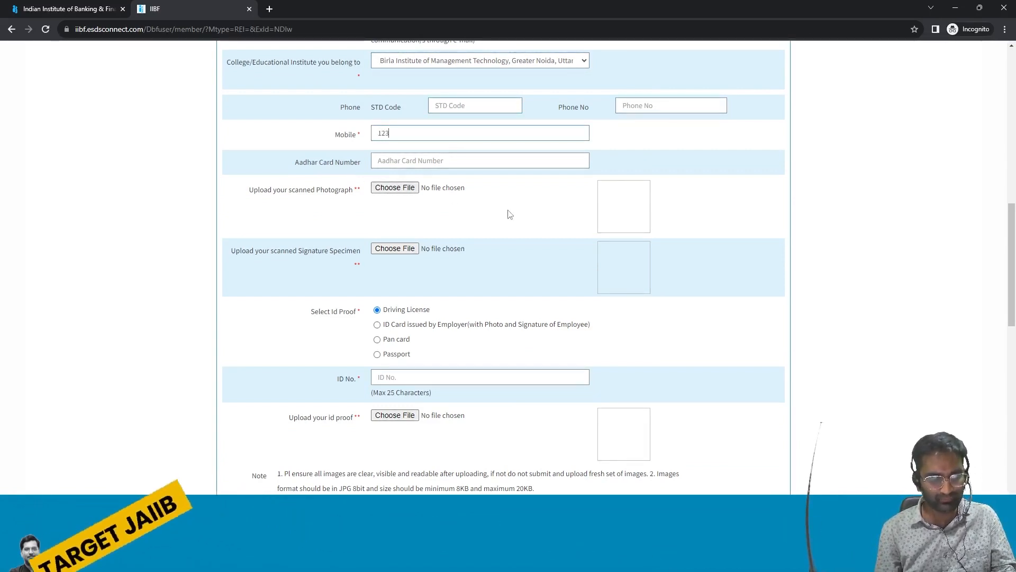
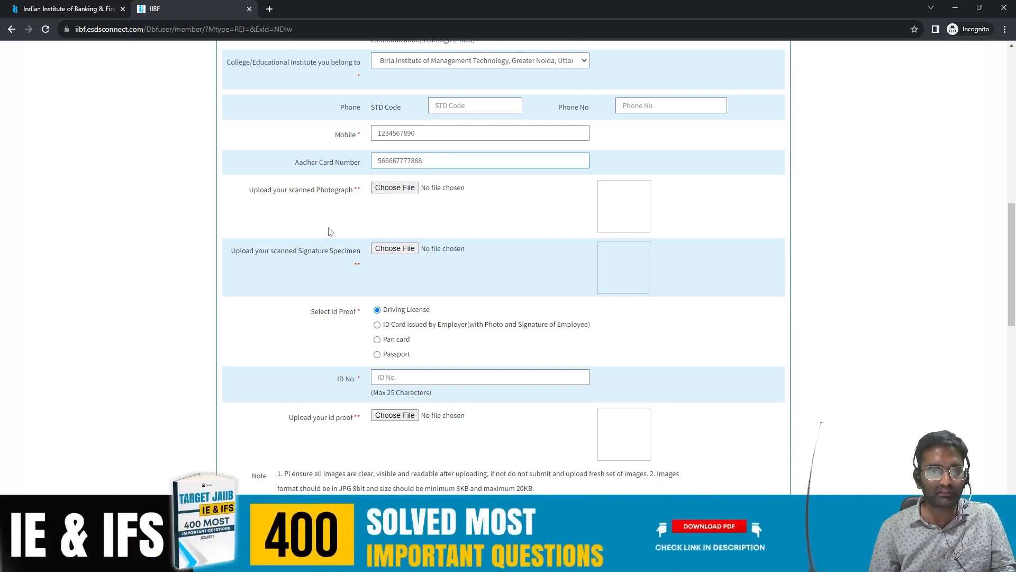
pyautogui.scroll(-1, 330, 231)
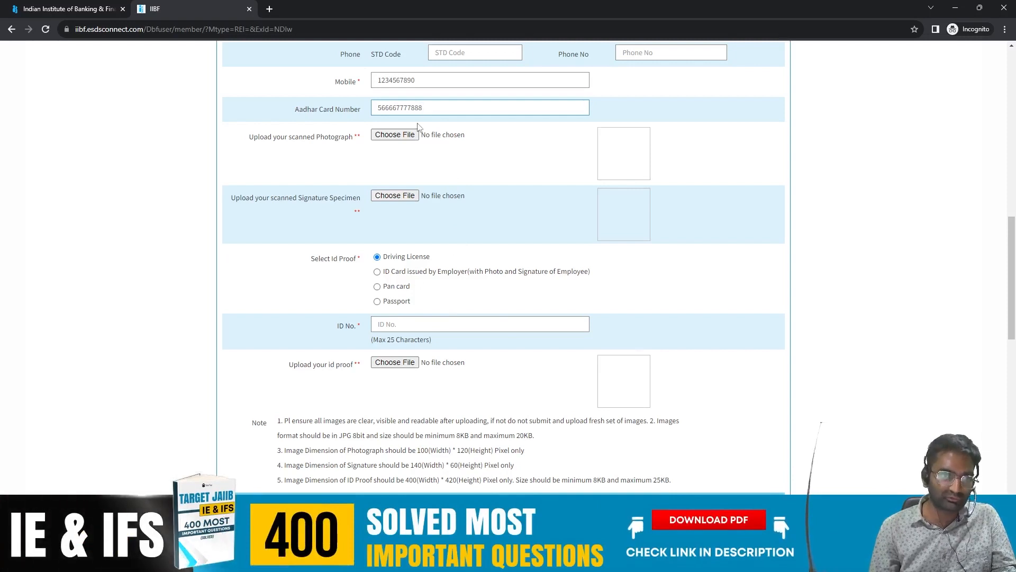
# Step: Upload dummy-profile-pic.jpg as the candidate's photograph
pyautogui.click(405, 135)
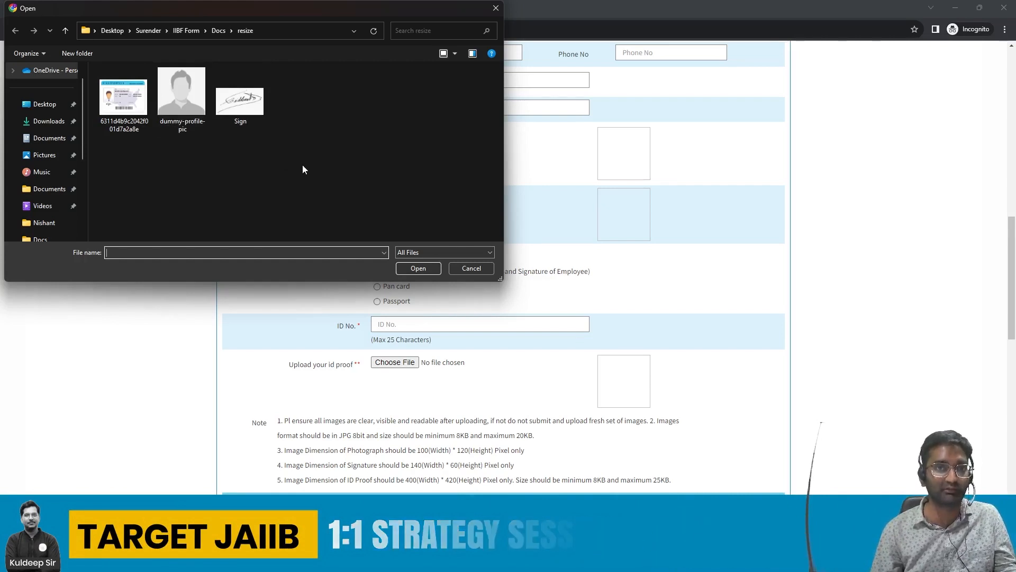
pyautogui.click(181, 103)
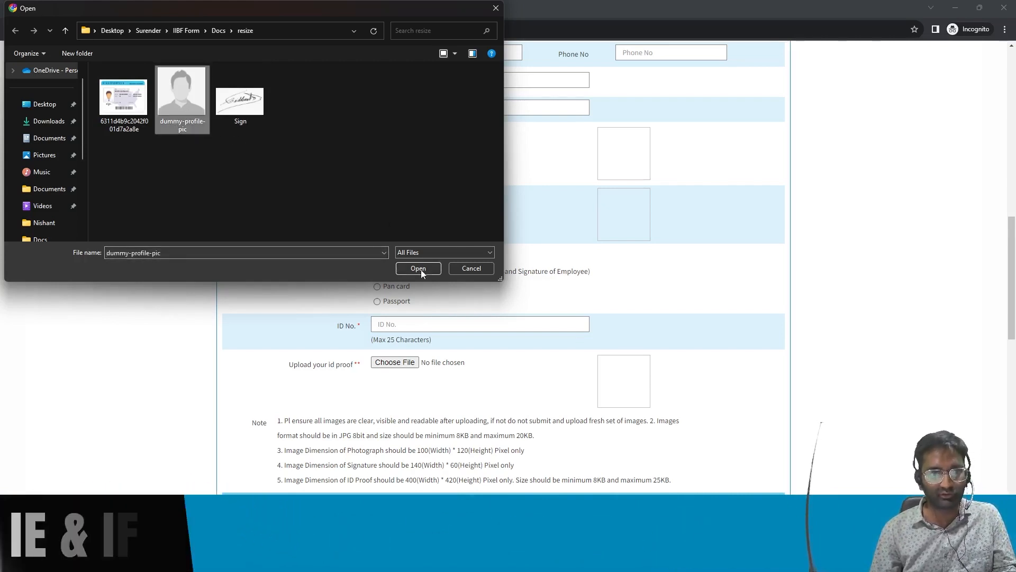
pyautogui.click(421, 270)
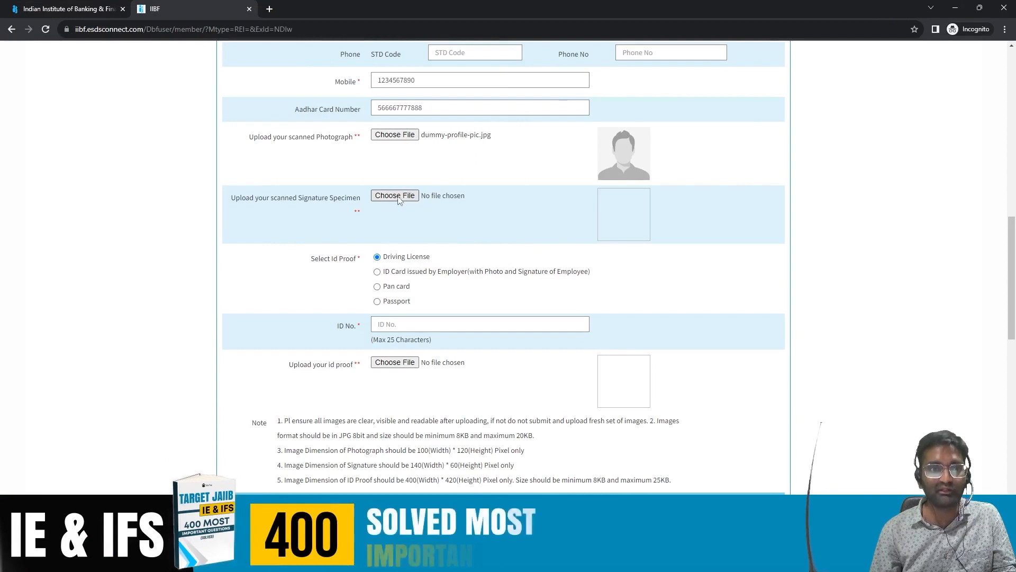
# Step: Upload Sign.jpg as the signature specimen
pyautogui.click(405, 204)
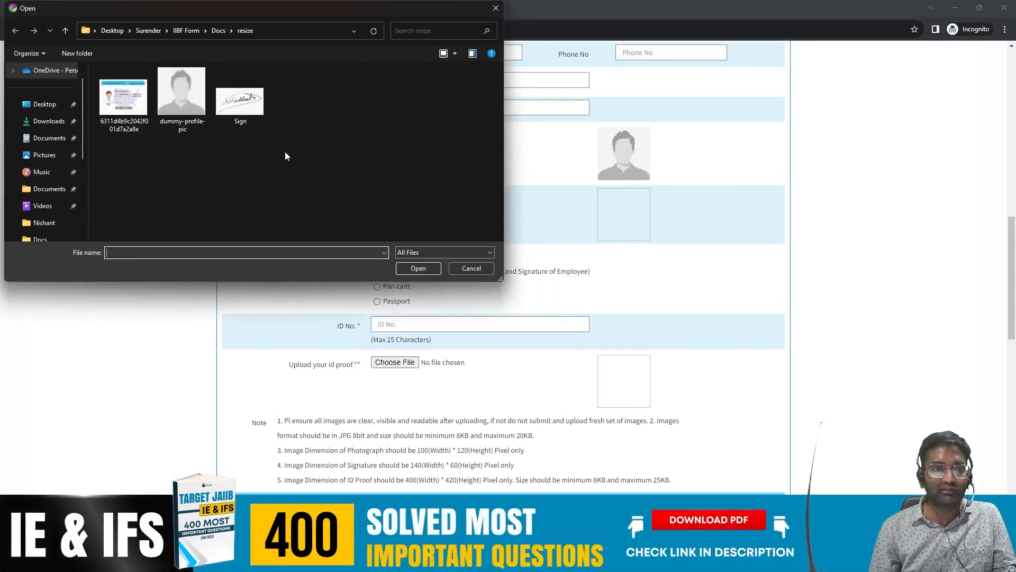
pyautogui.click(240, 98)
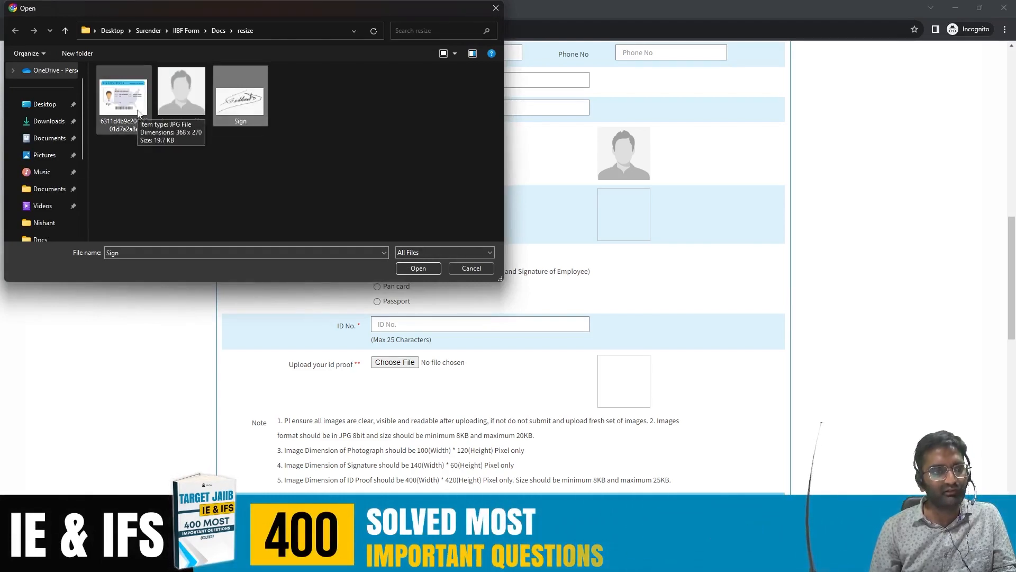
pyautogui.click(422, 269)
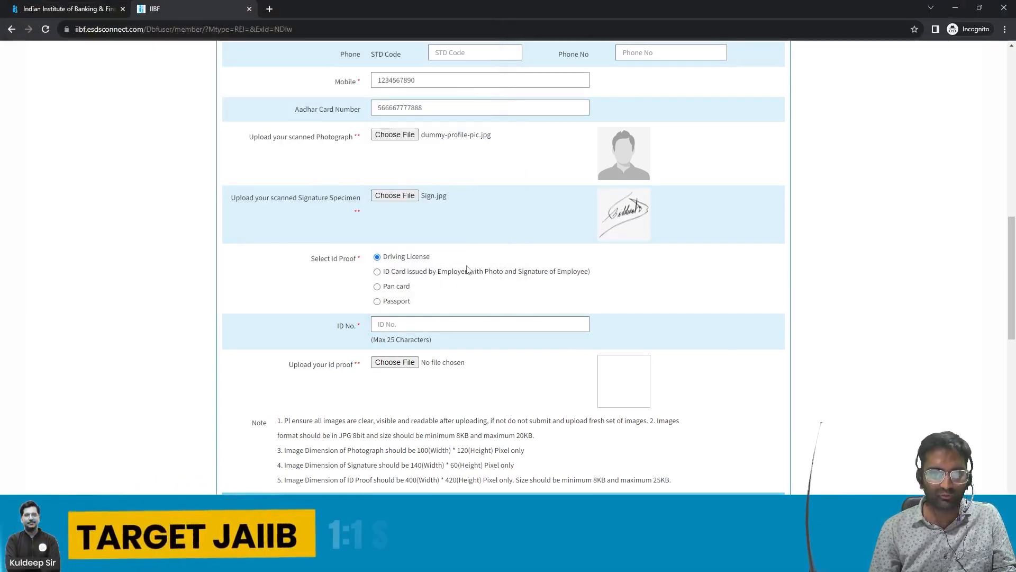
# Step: Choose Pan card as the ID proof and enter the PAN number in ID No
pyautogui.scroll(-1, 321, 254)
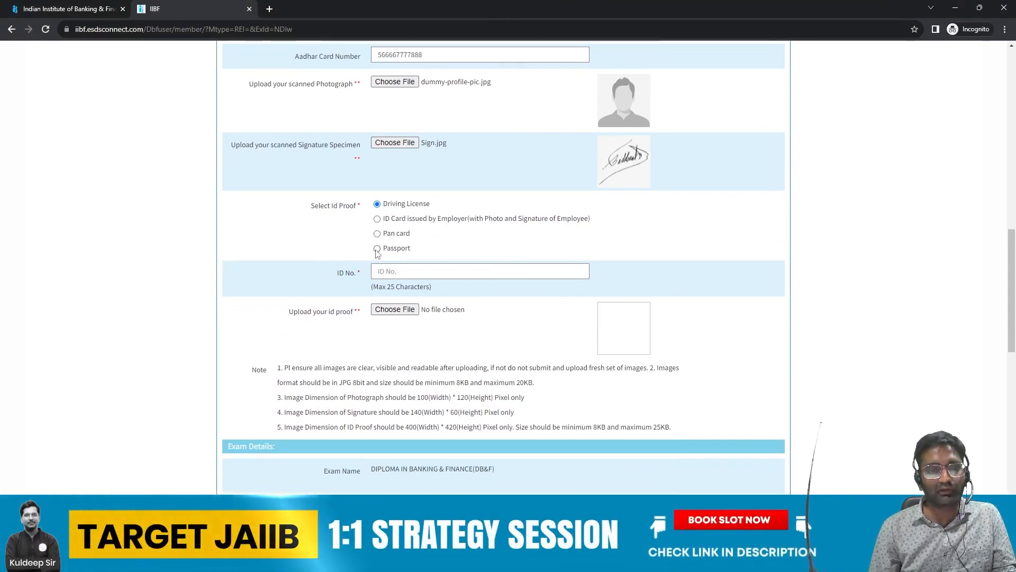
pyautogui.click(377, 233)
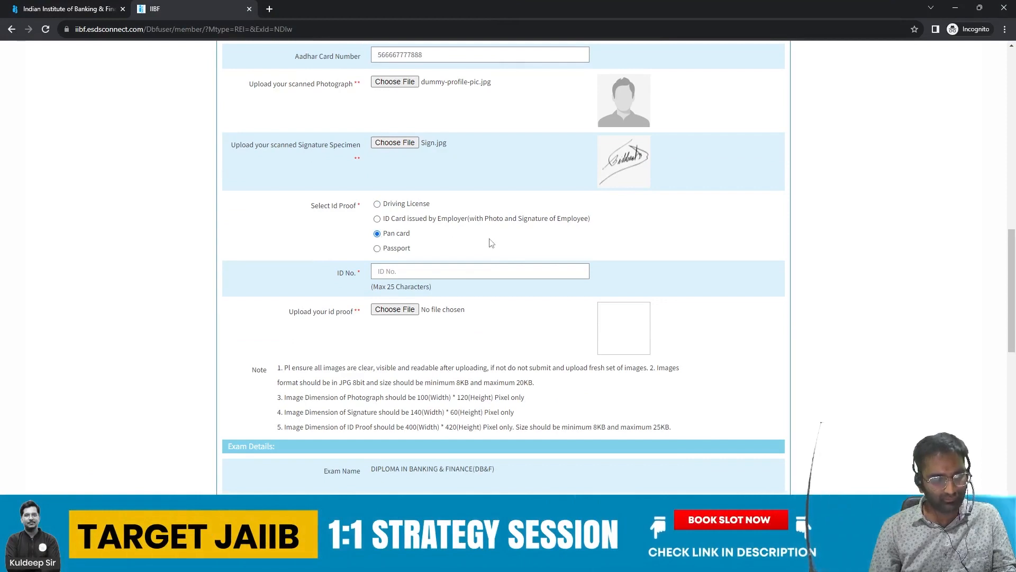
pyautogui.press('Tab')
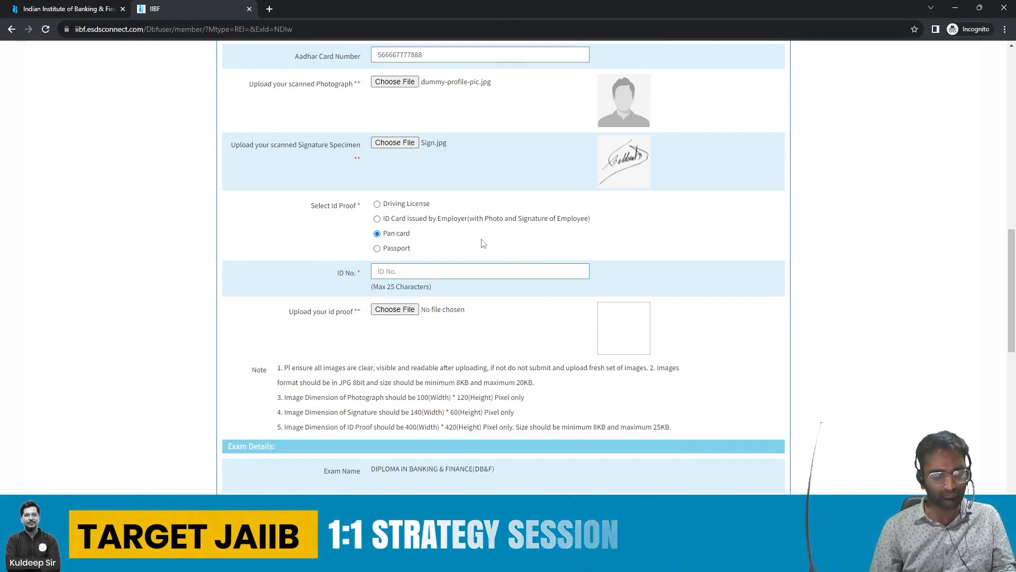
pyautogui.write('A')
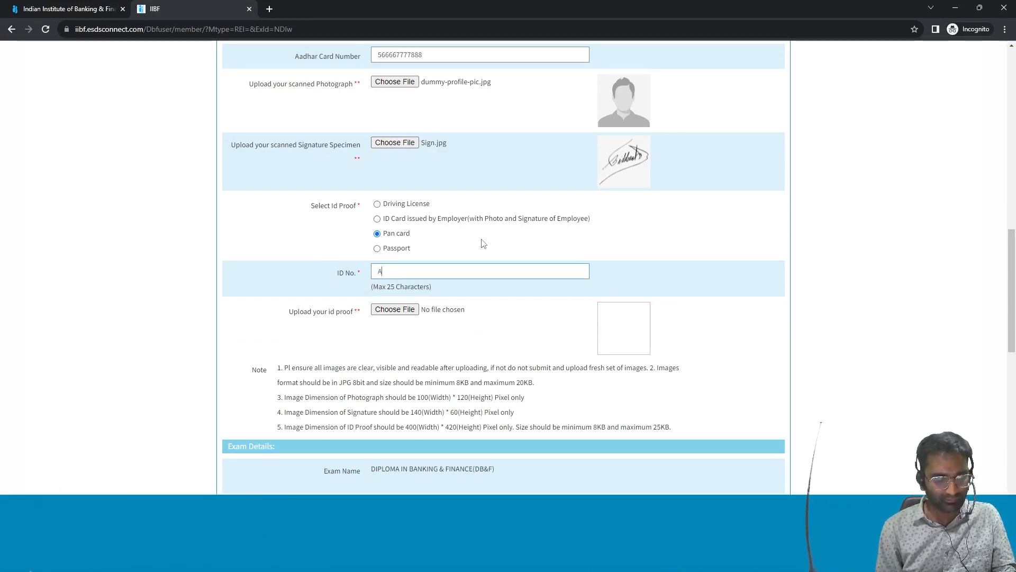
pyautogui.write('BCDE1234S')
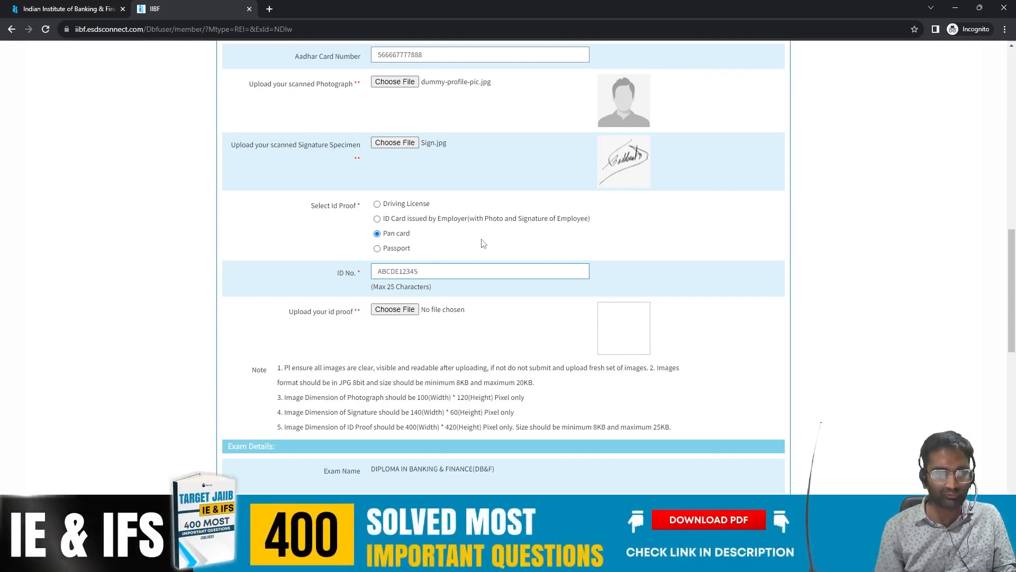
# Step: Upload the ID card image as the ID proof
pyautogui.click(396, 310)
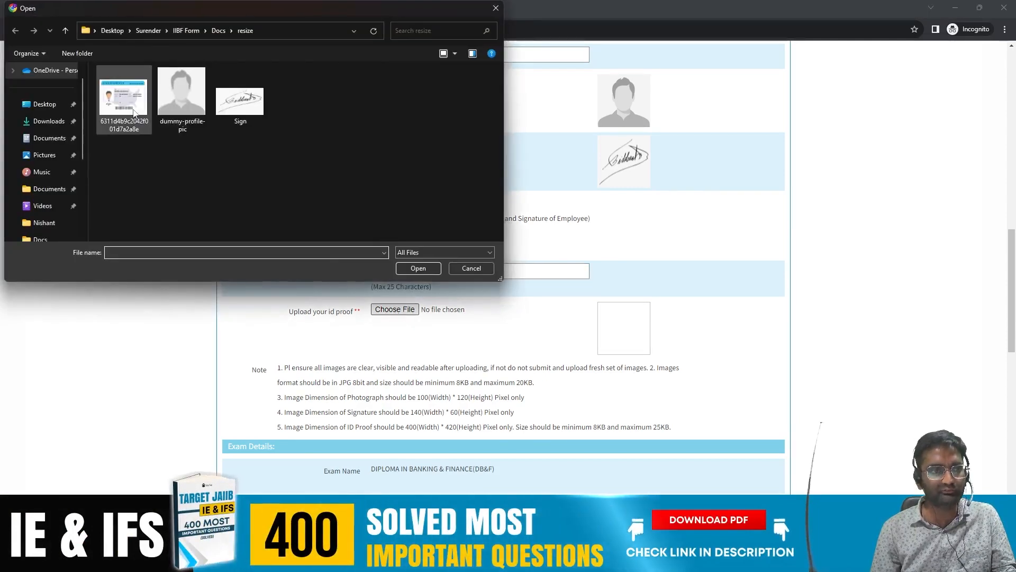
pyautogui.click(133, 112)
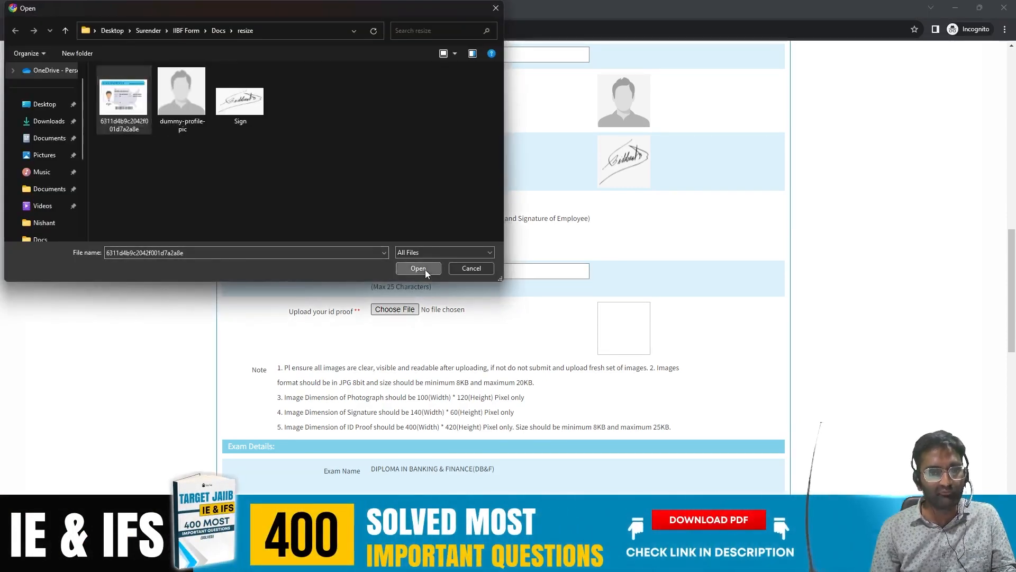
pyautogui.click(425, 269)
pyautogui.scroll(-3, 548, 307)
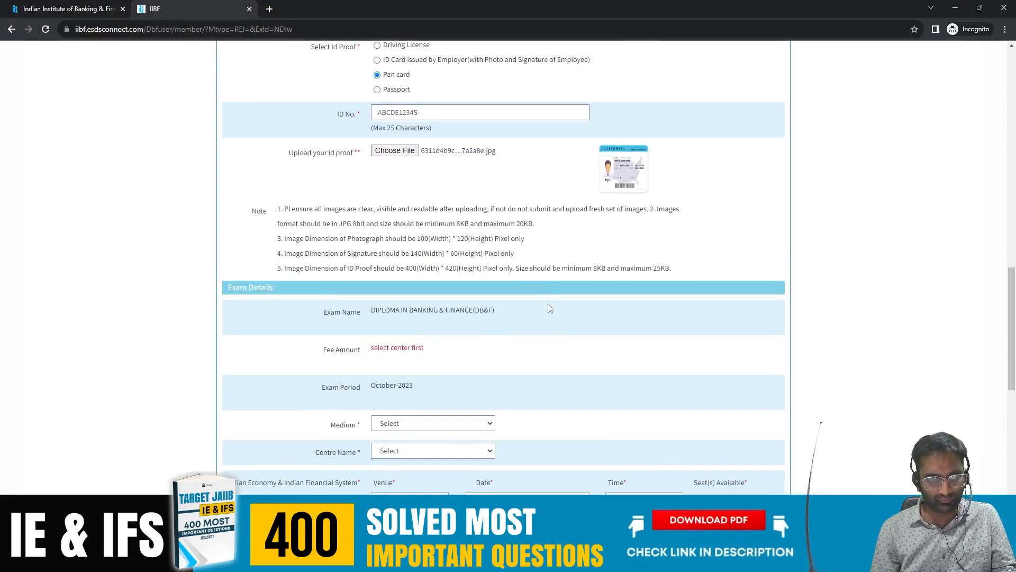
pyautogui.scroll(4, 549, 308)
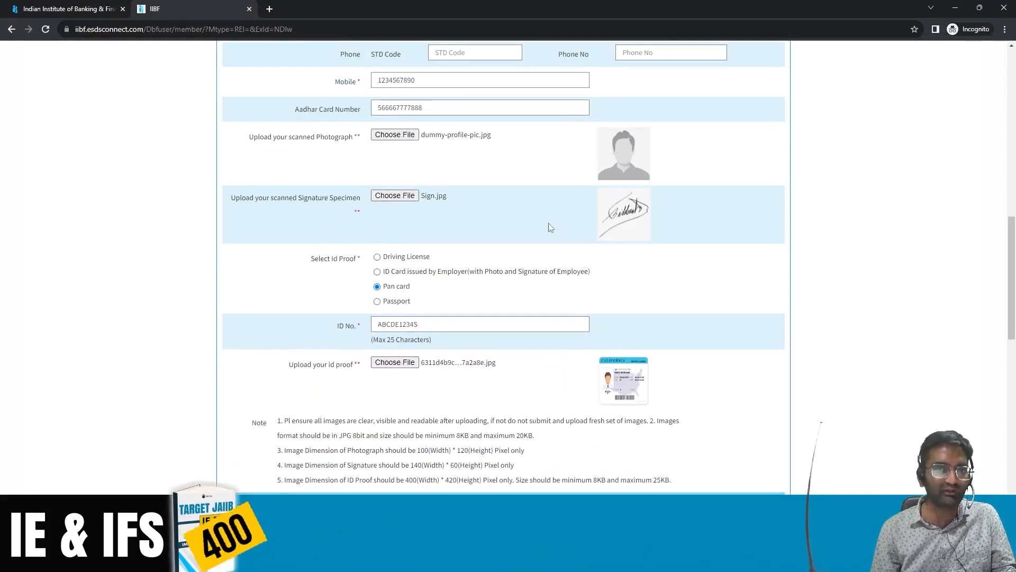
pyautogui.scroll(-8, 551, 228)
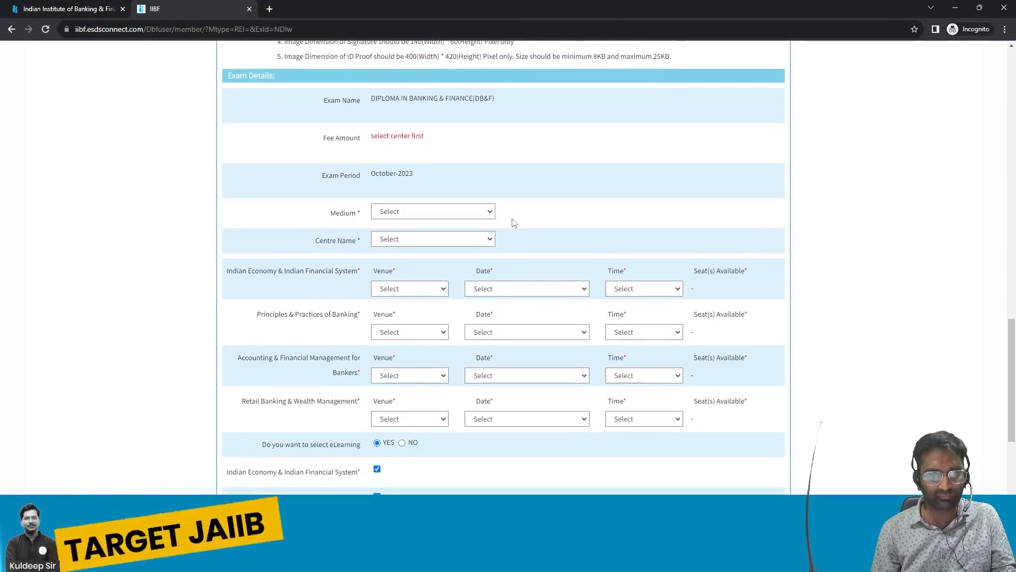
# Step: Set the exam Medium to ENGLISH in Exam Details
pyautogui.scroll(7, 513, 223)
pyautogui.scroll(-3, 512, 219)
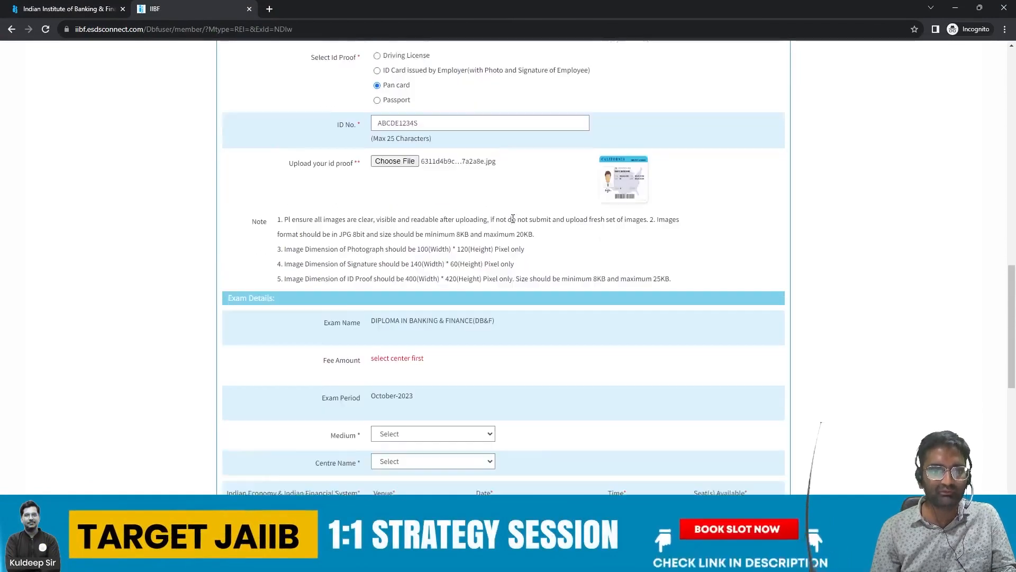
pyautogui.scroll(-3, 512, 219)
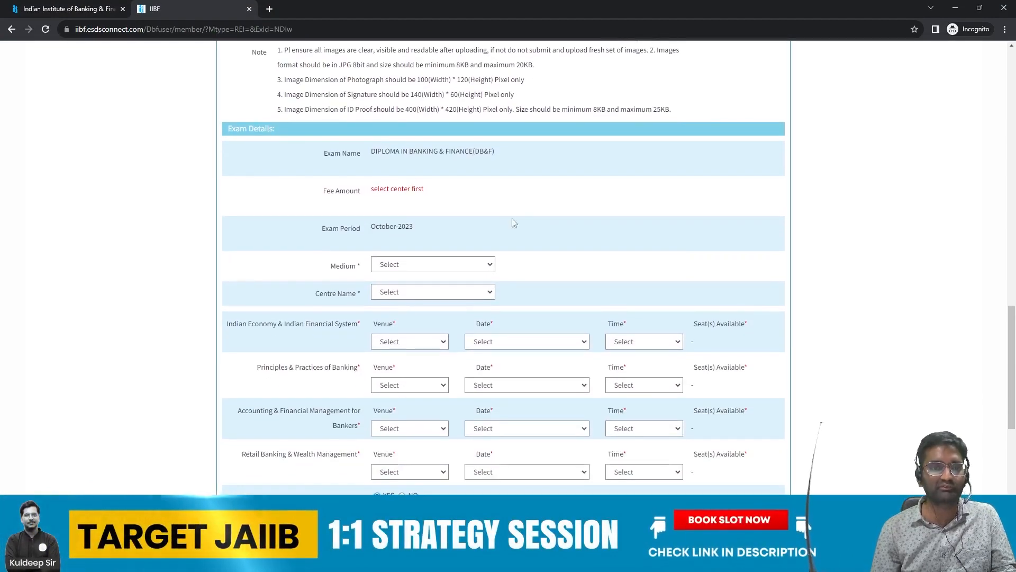
pyautogui.scroll(-1, 511, 221)
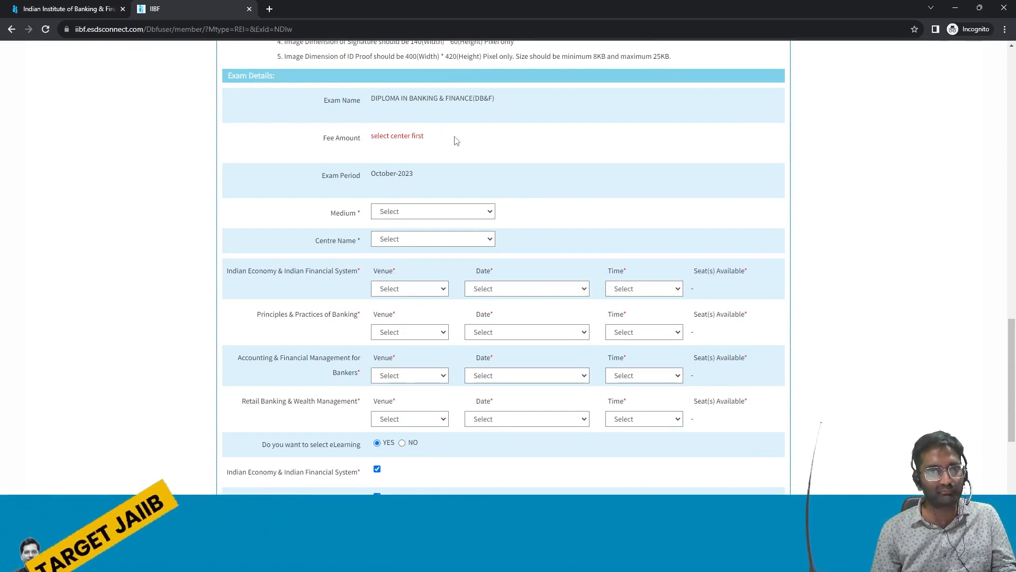
pyautogui.scroll(-1, 456, 141)
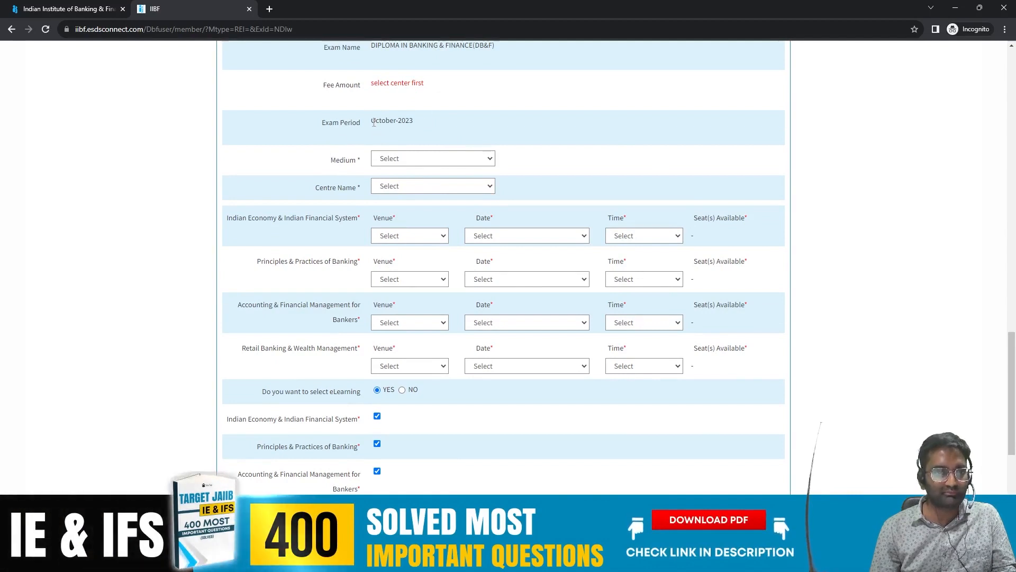
pyautogui.scroll(-1, 444, 114)
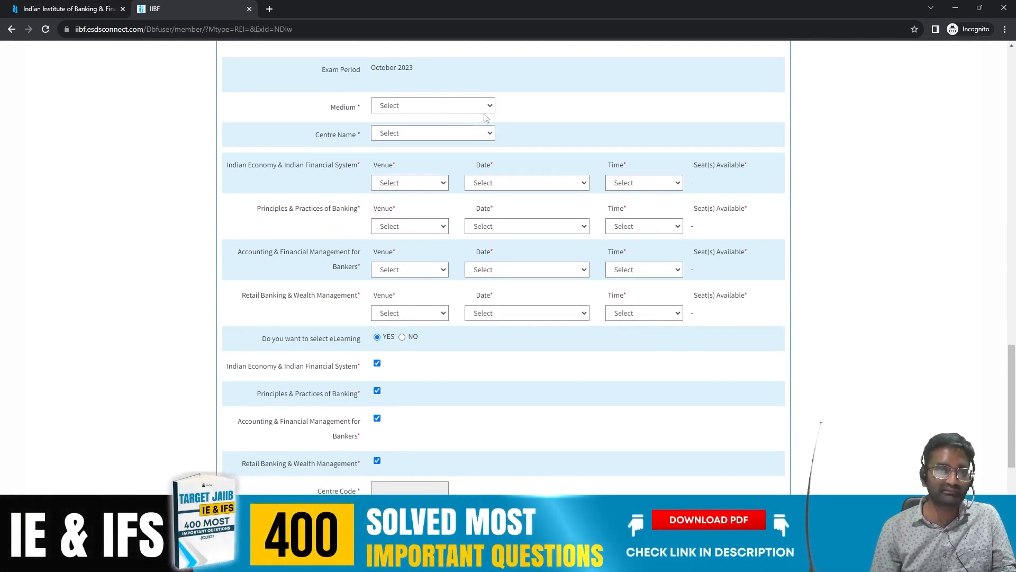
pyautogui.click(483, 108)
pyautogui.click(413, 128)
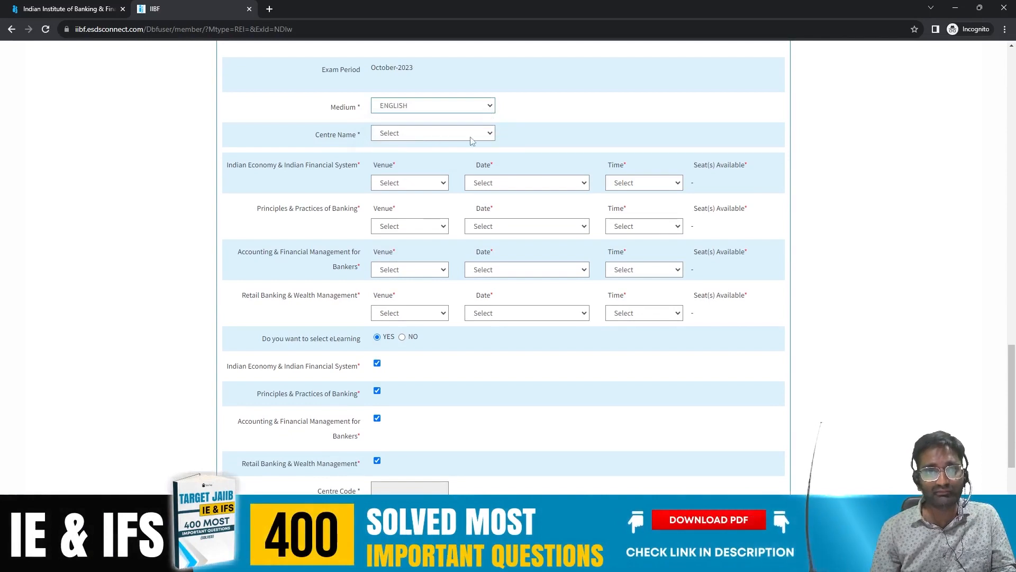
# Step: Select CHANDIGARH as the exam centre, filling Centre Code 603
pyautogui.click(491, 135)
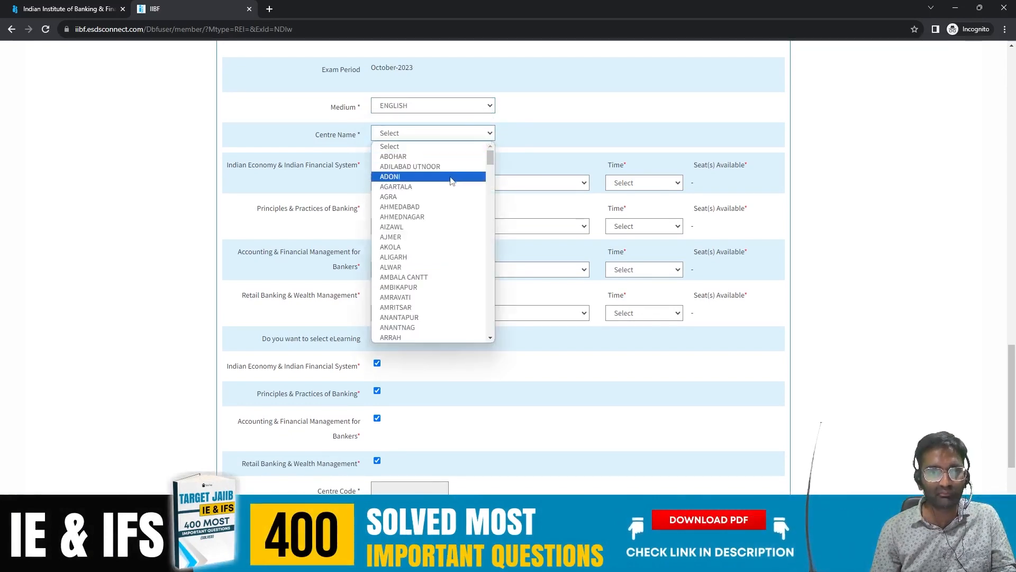
pyautogui.scroll(-10, 447, 225)
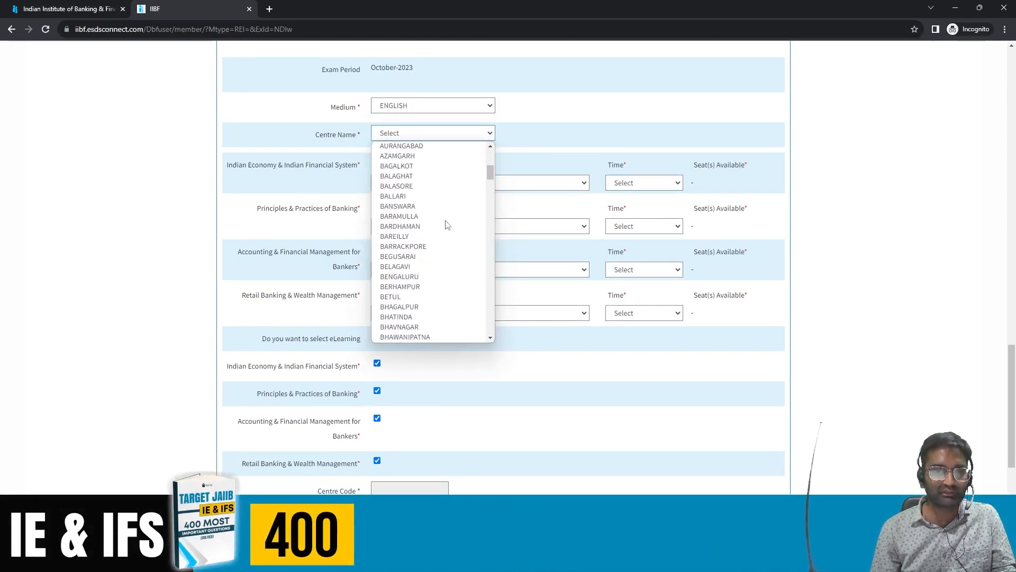
pyautogui.scroll(1, 447, 225)
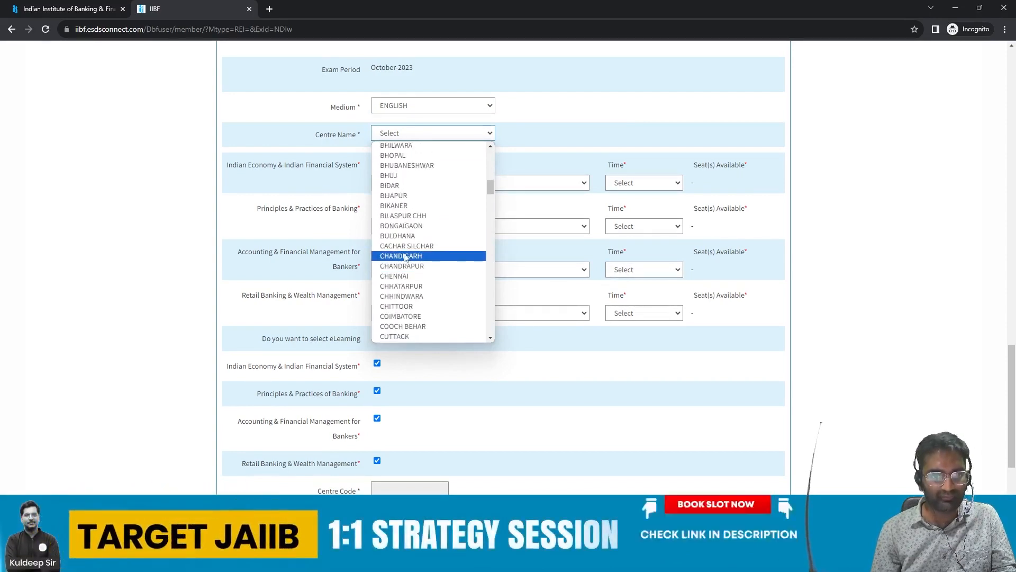
pyautogui.press('Escape')
pyautogui.scroll(-1, 442, 181)
pyautogui.write('chandigarh')
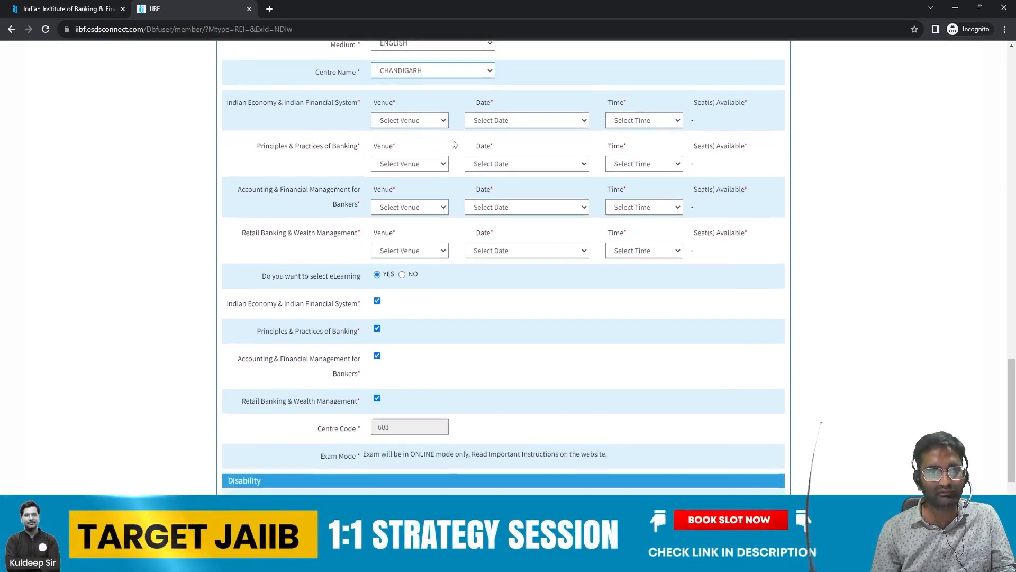
pyautogui.scroll(1, 470, 150)
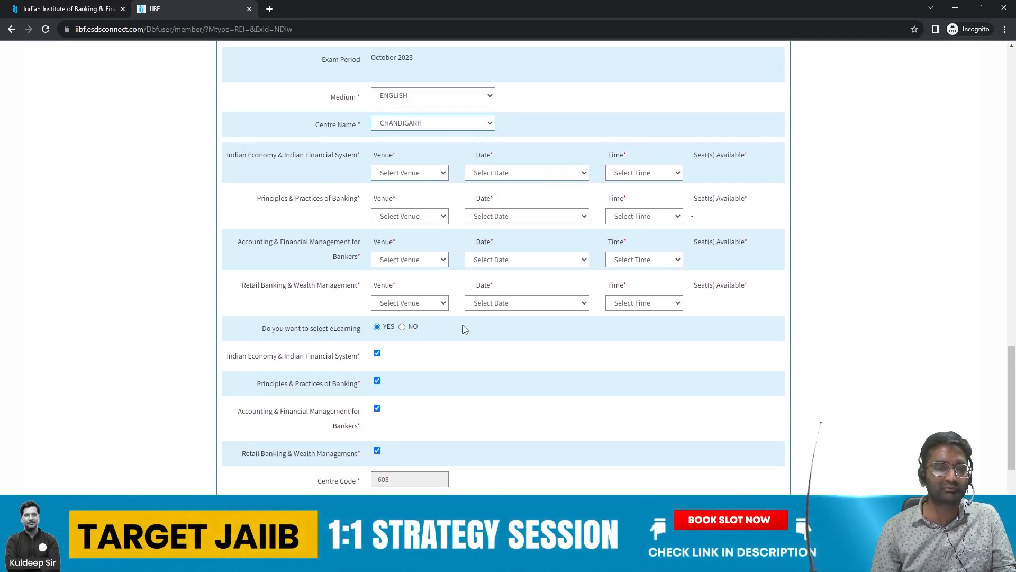
# Step: Book the Indian Economy paper at the VINAYAK venue on 08-Oct-2023, 11.15 AM
pyautogui.click(442, 173)
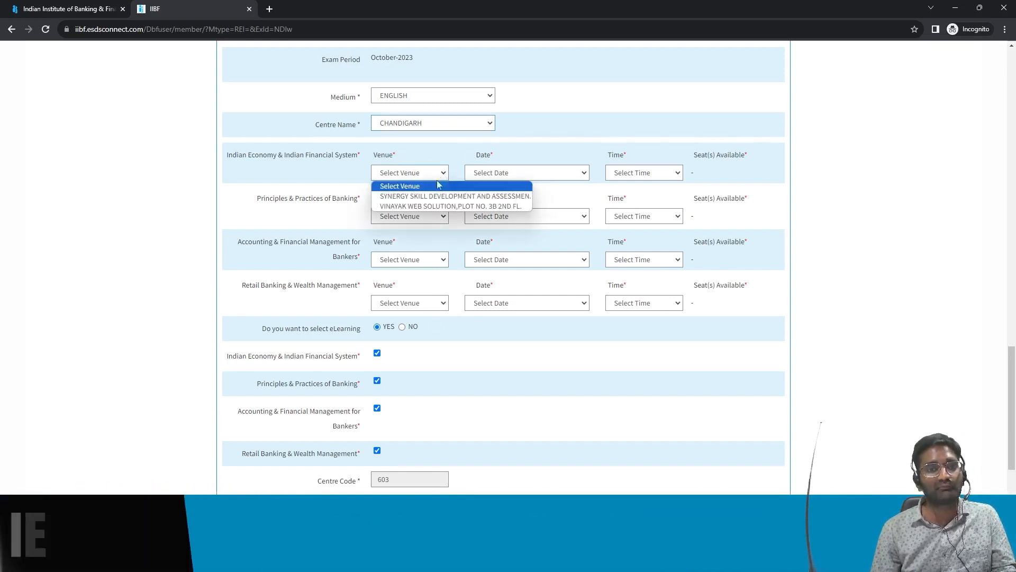
pyautogui.click(419, 206)
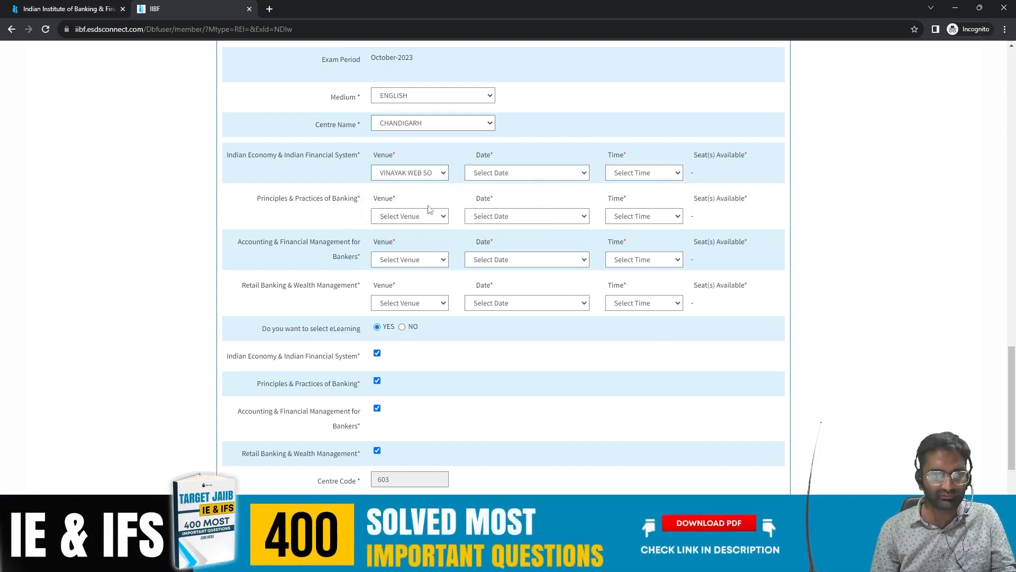
pyautogui.click(581, 175)
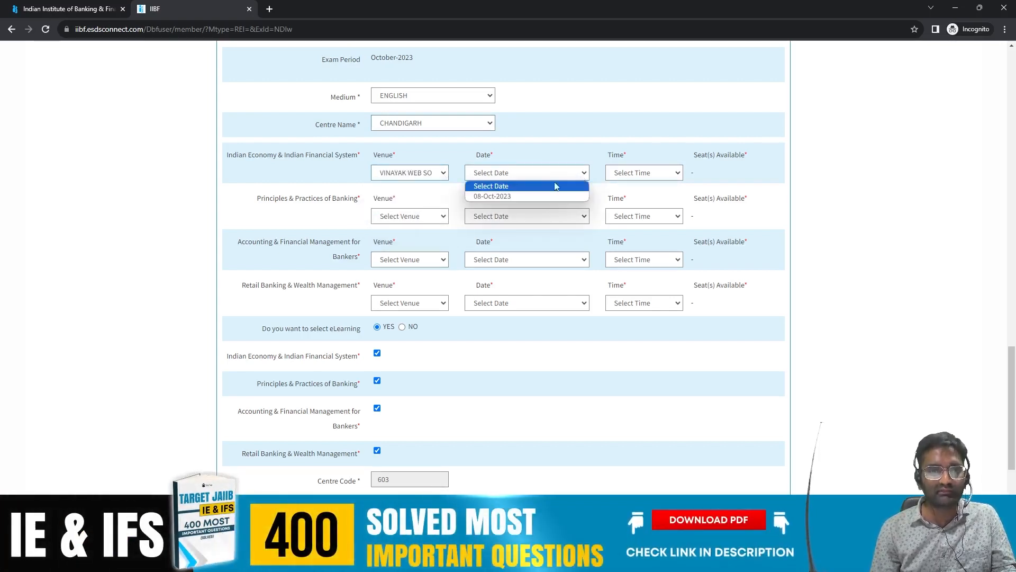
pyautogui.click(508, 196)
pyautogui.click(667, 173)
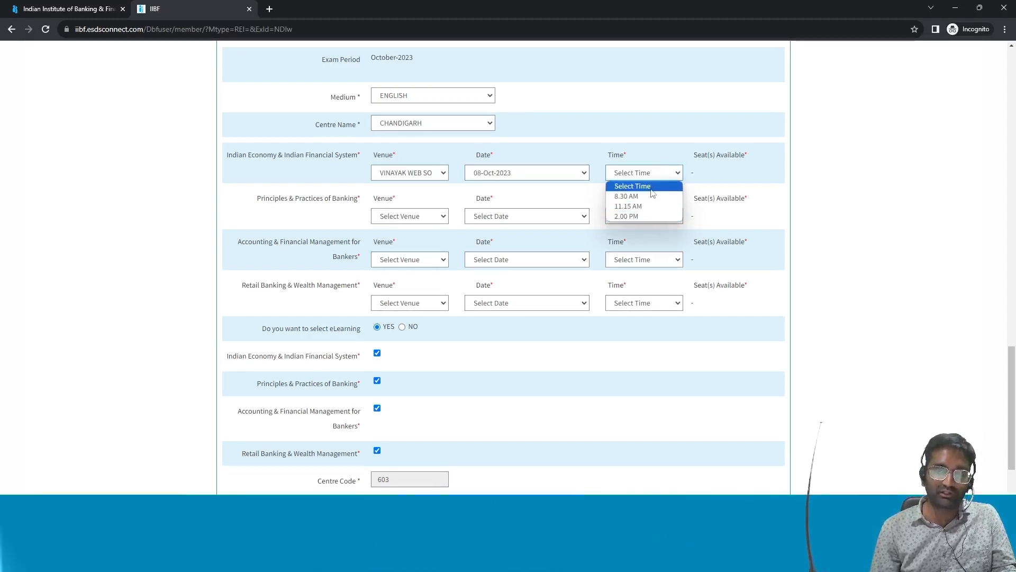
pyautogui.click(650, 210)
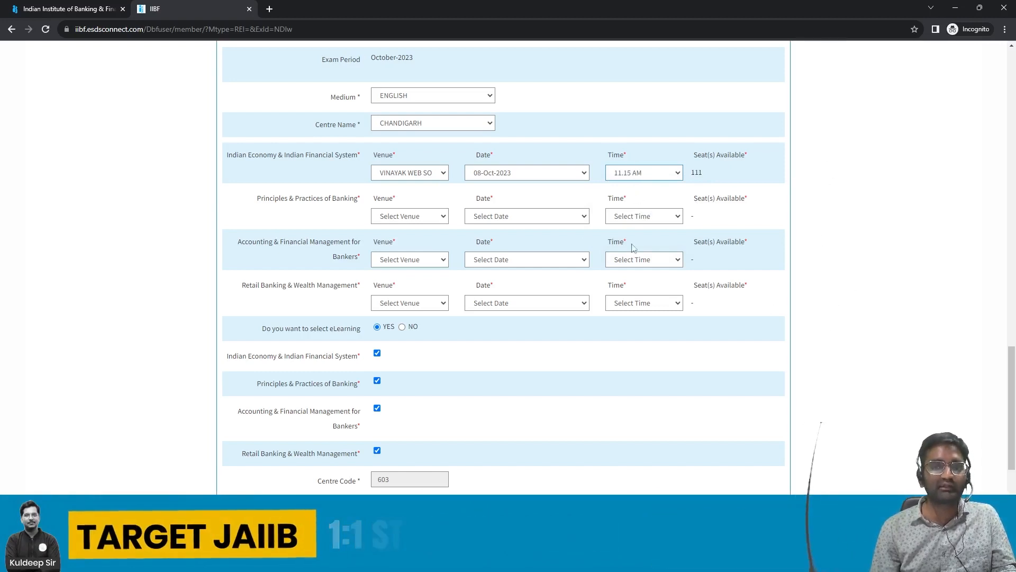
# Step: Compare the 8.30 AM and 2.00 PM slots, then return to 11.15 AM
pyautogui.click(679, 177)
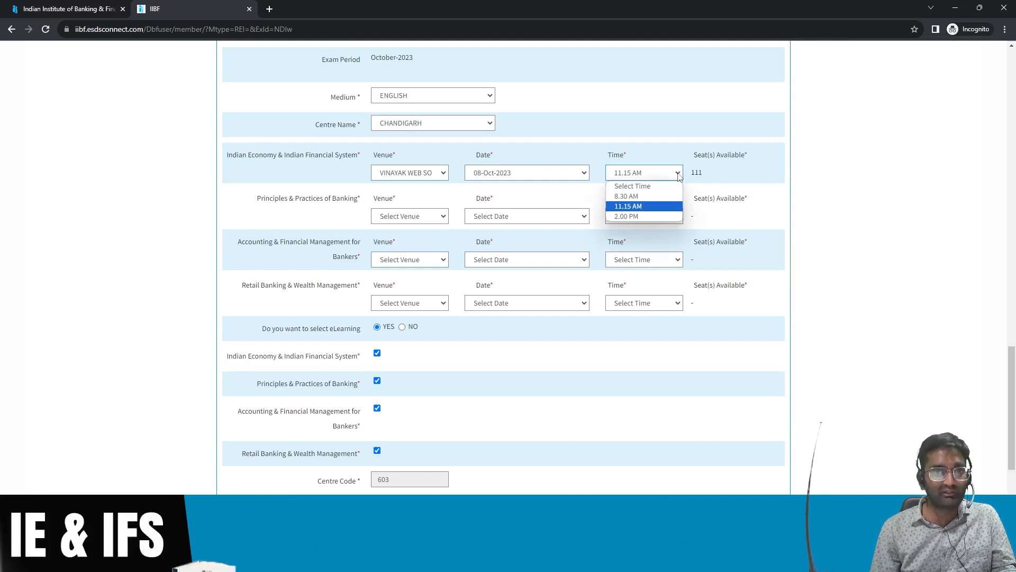
pyautogui.click(636, 197)
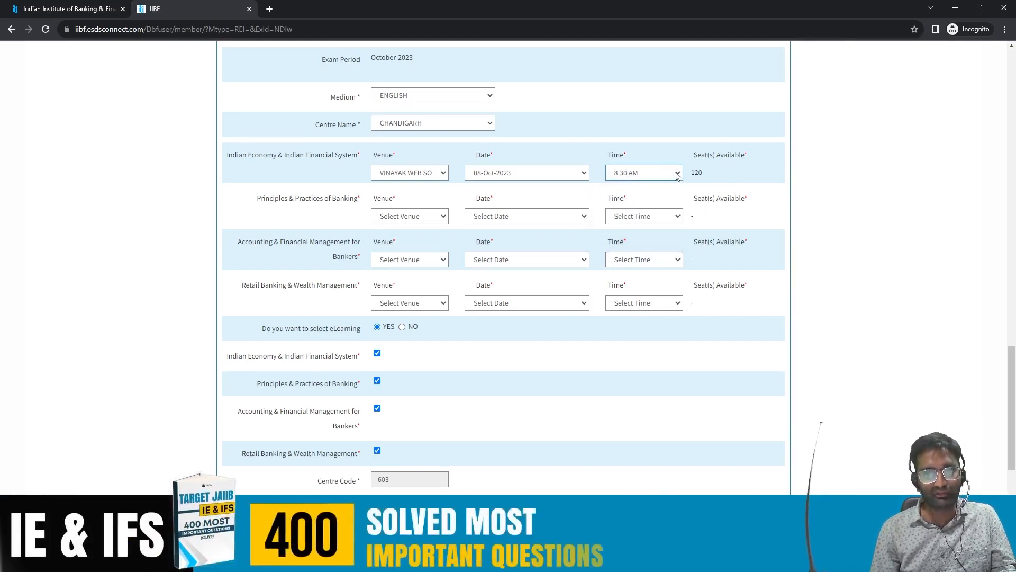
pyautogui.click(678, 176)
pyautogui.click(635, 205)
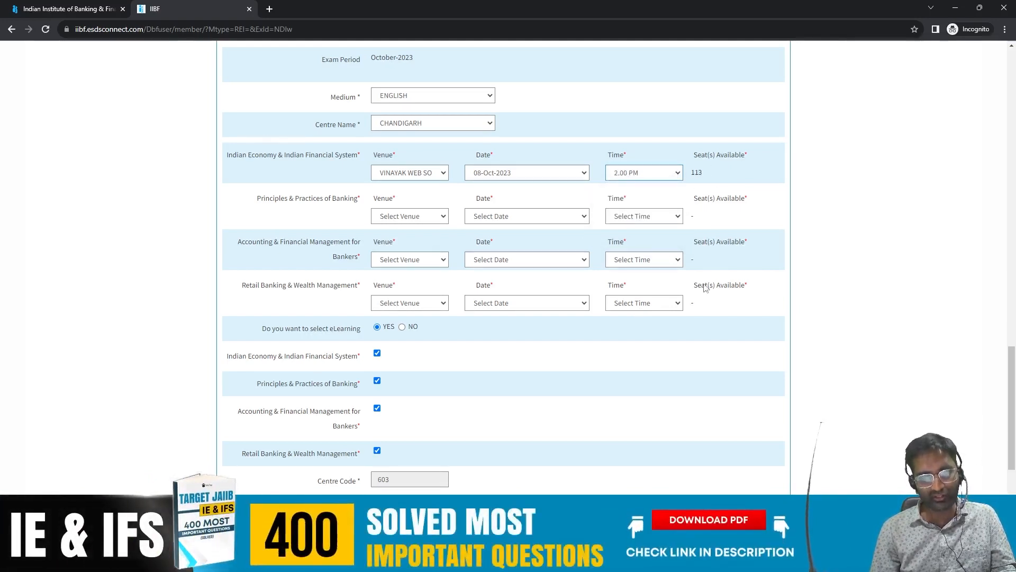
pyautogui.click(678, 175)
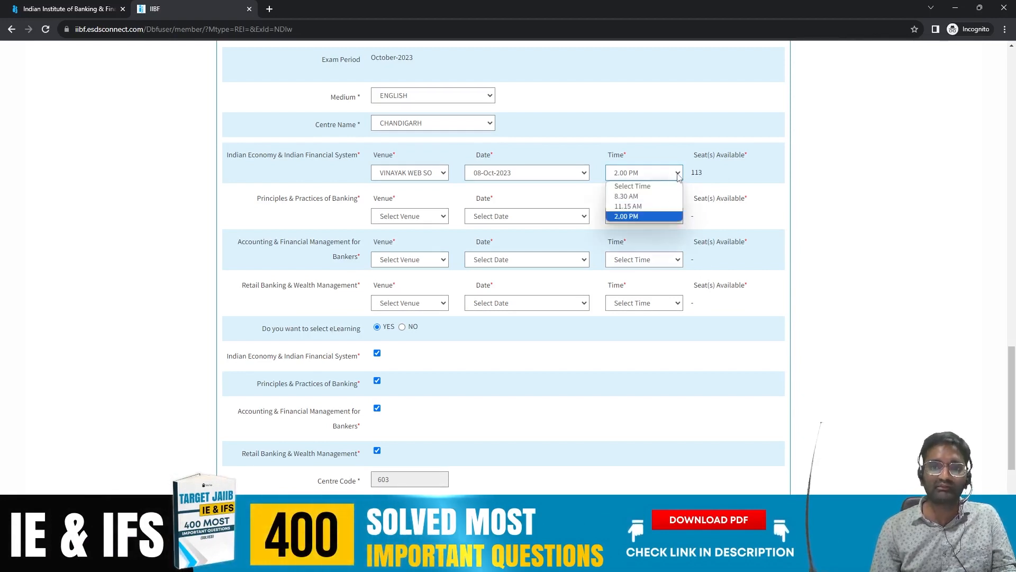
pyautogui.click(638, 206)
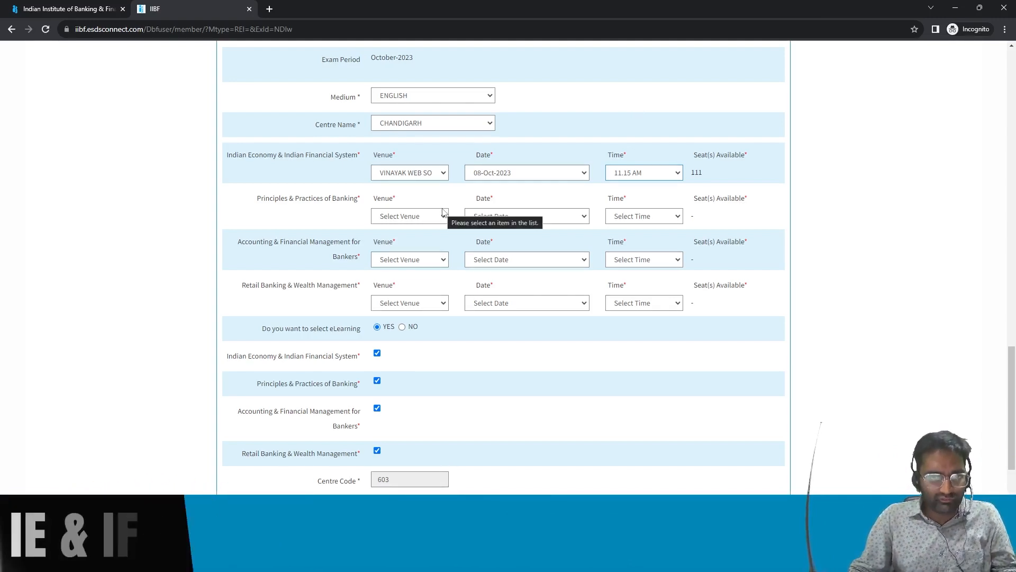
# Step: Book Principles & Practices of Banking at VINAYAK WEB SO on 14-Oct-2023, 11.15 AM
pyautogui.click(444, 216)
pyautogui.click(418, 250)
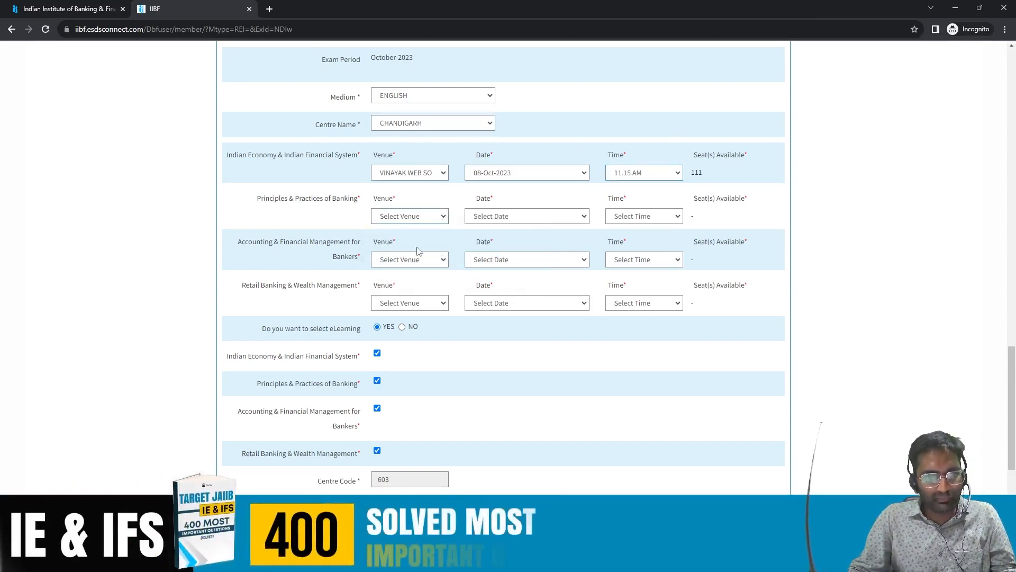
pyautogui.click(586, 217)
pyautogui.click(542, 237)
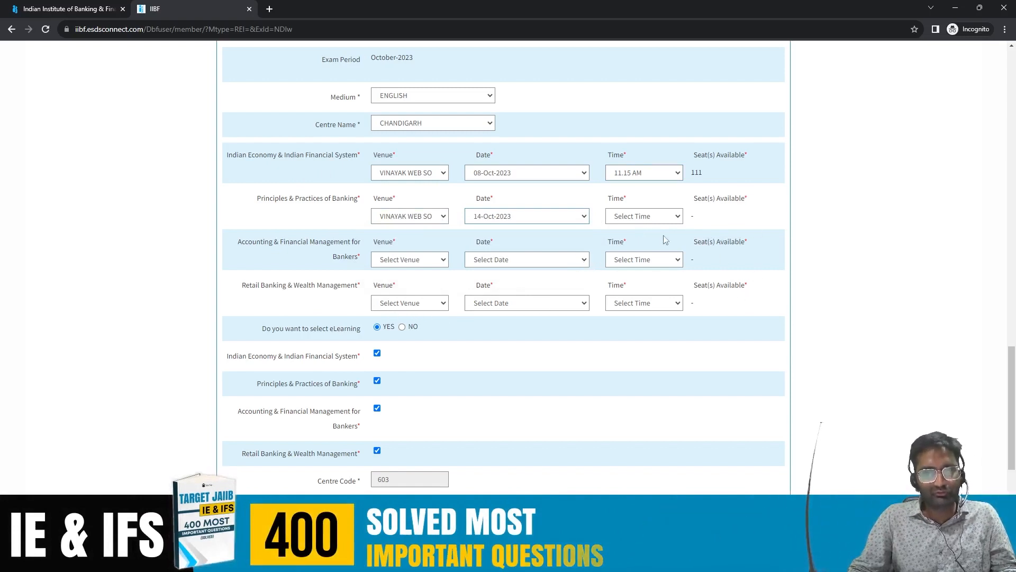
pyautogui.click(676, 216)
pyautogui.click(593, 248)
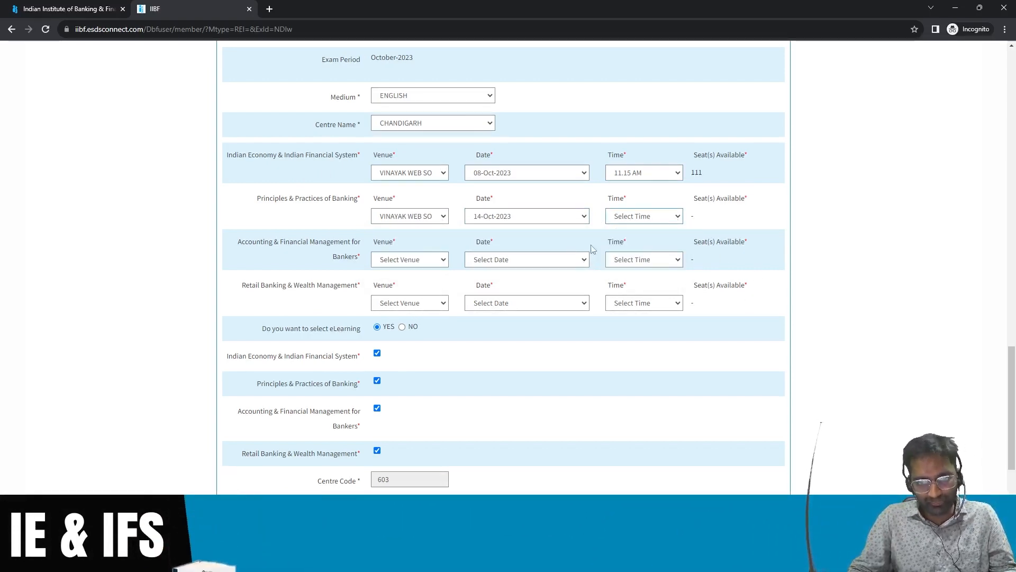
# Step: Book the Accounting paper at VINAYAK WEB SO on 15-Oct-2023, 11.15 AM
pyautogui.click(438, 259)
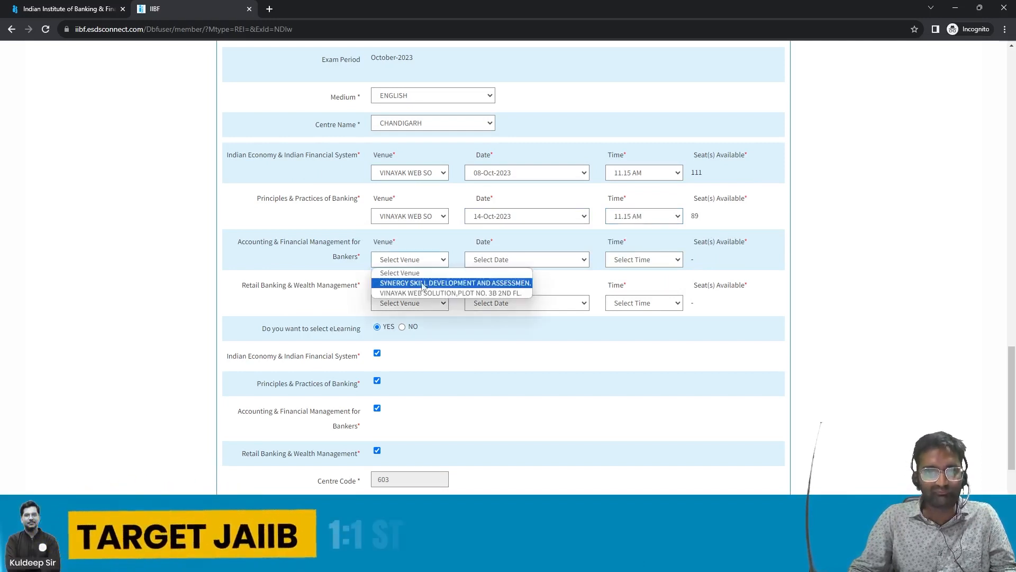
pyautogui.click(402, 280)
pyautogui.click(524, 260)
pyautogui.click(487, 283)
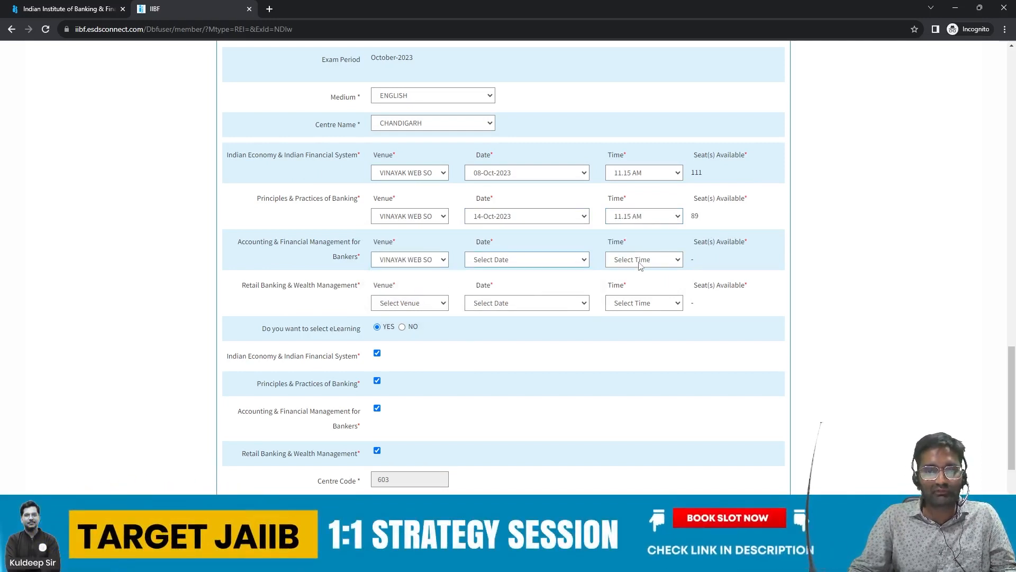
pyautogui.click(646, 259)
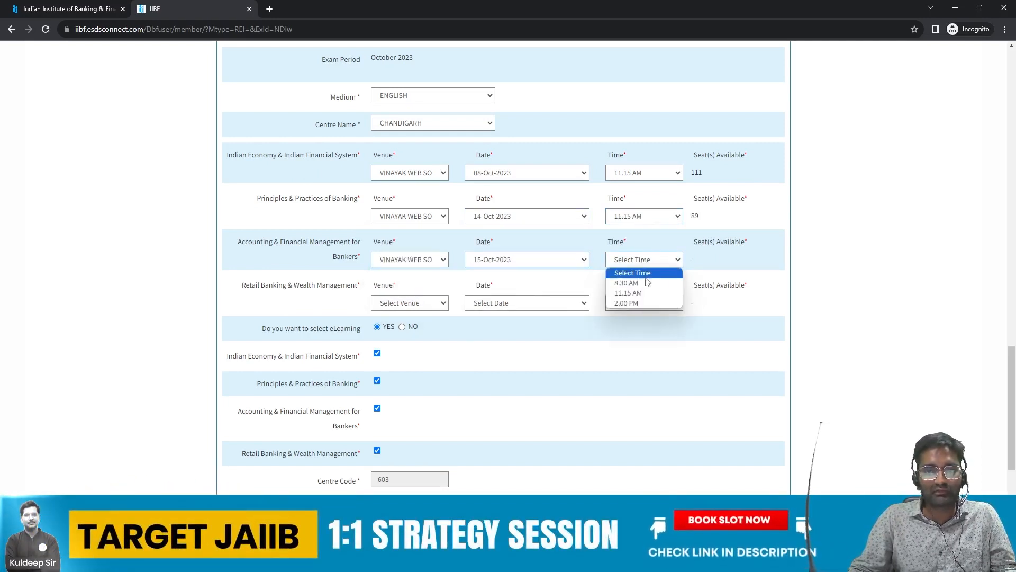
# Step: Book Retail Banking at VINAYAK WEB SO on 29-Oct-2023, 11.15 AM
pyautogui.click(406, 303)
pyautogui.click(430, 335)
pyautogui.click(537, 305)
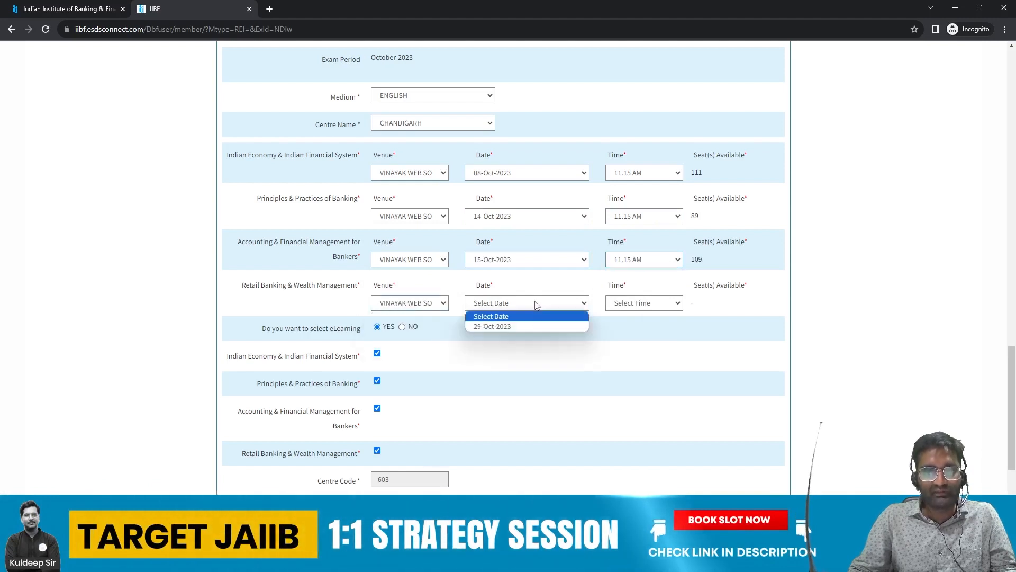
pyautogui.click(495, 327)
pyautogui.click(639, 304)
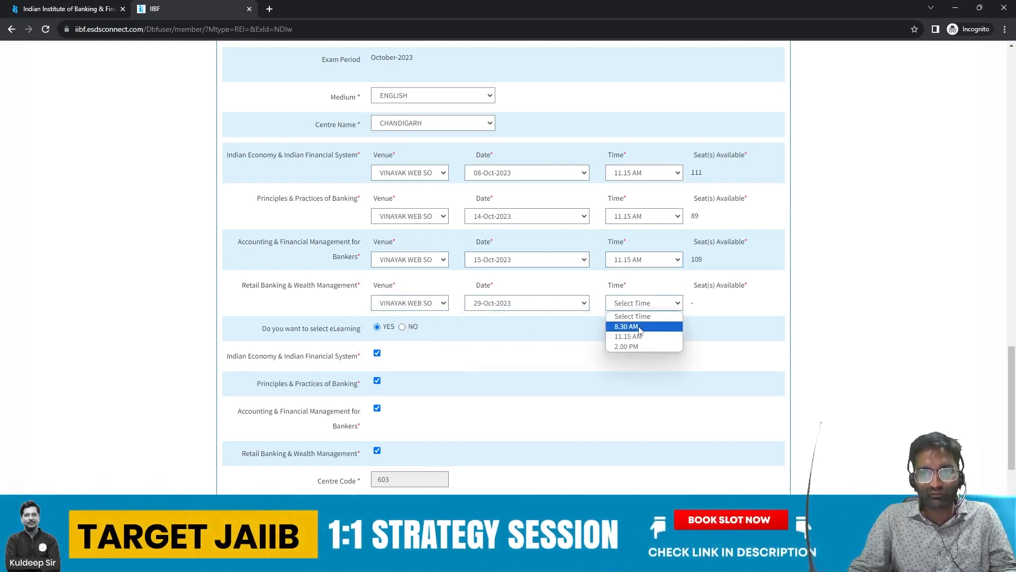
pyautogui.click(630, 337)
pyautogui.scroll(-2, 233, 270)
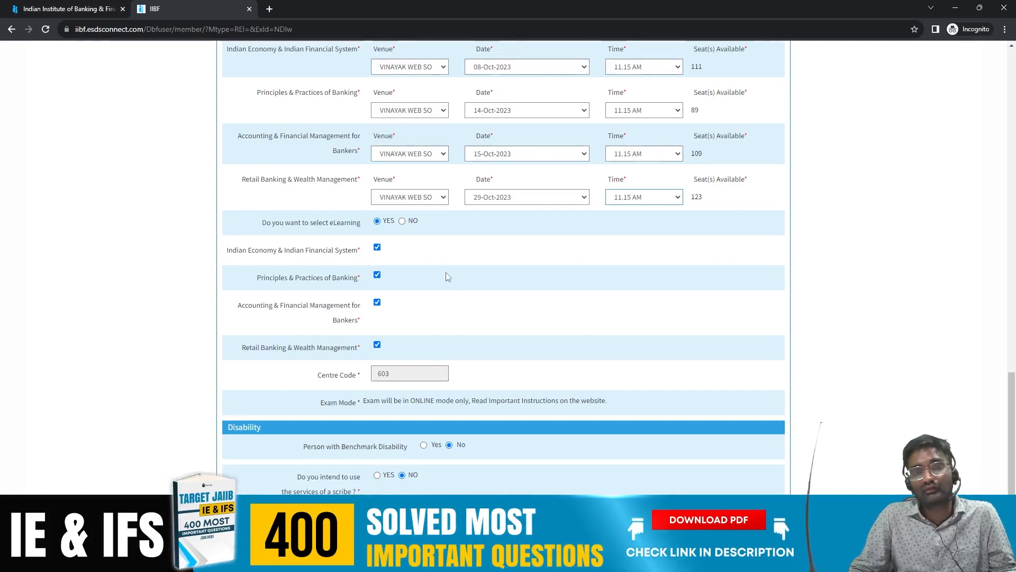
# Step: Choose No for eLearning and Yes for Person with Benchmark Disability
pyautogui.click(402, 221)
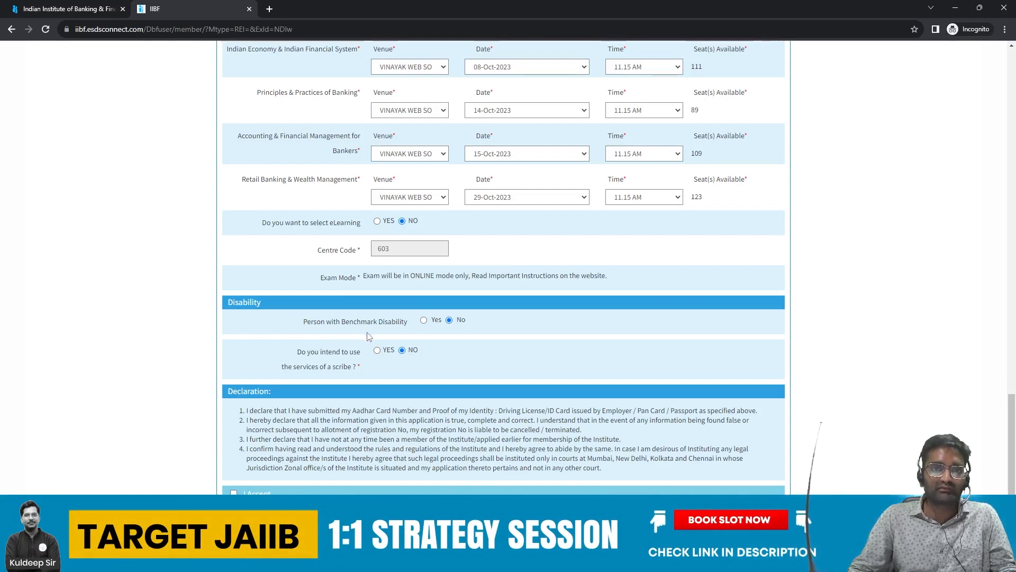
pyautogui.click(423, 321)
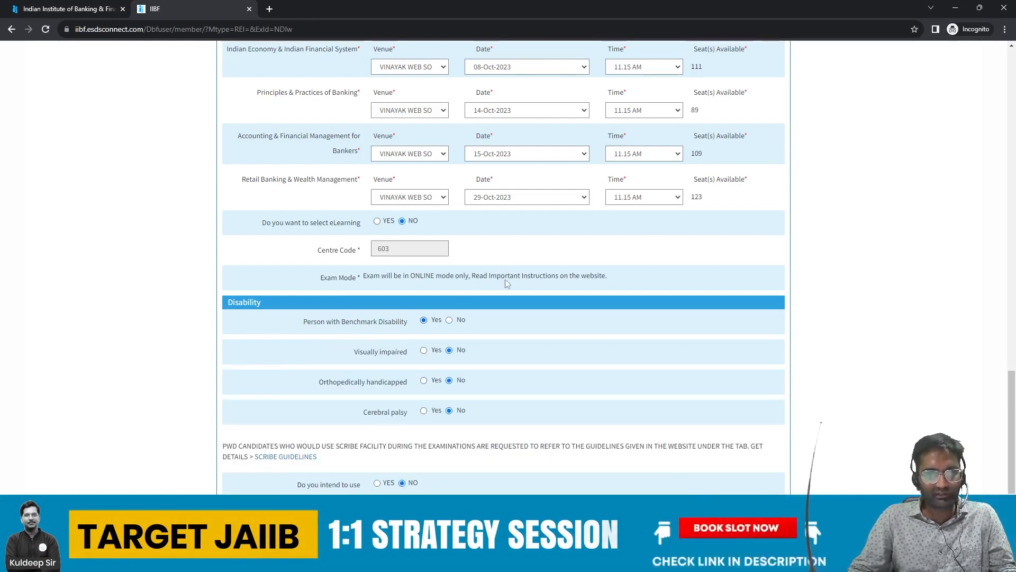
pyautogui.scroll(-3, 526, 268)
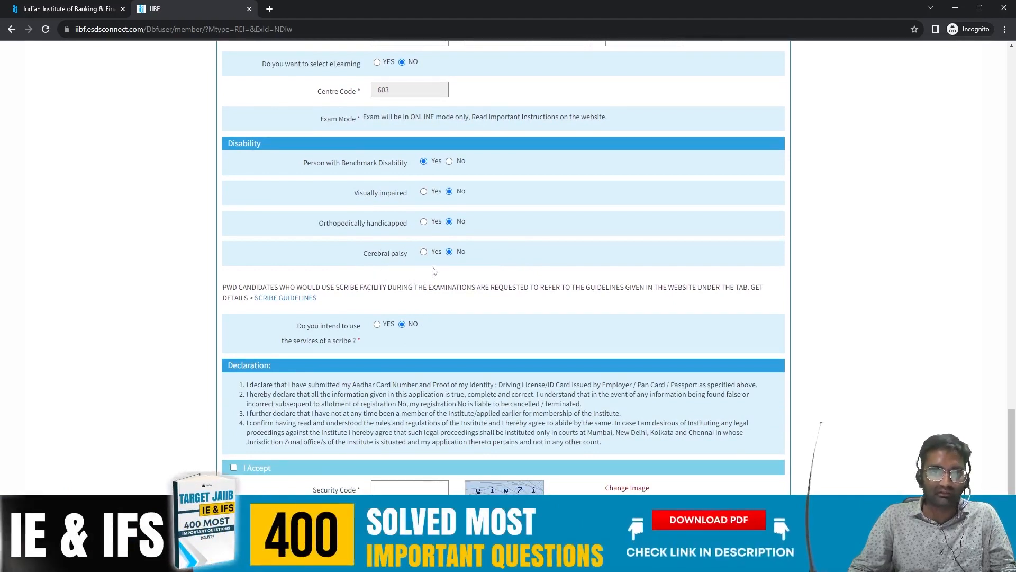
# Step: Set Benchmark Disability back to No, and set scribe use to No after dismissing the scribe notice
pyautogui.click(449, 161)
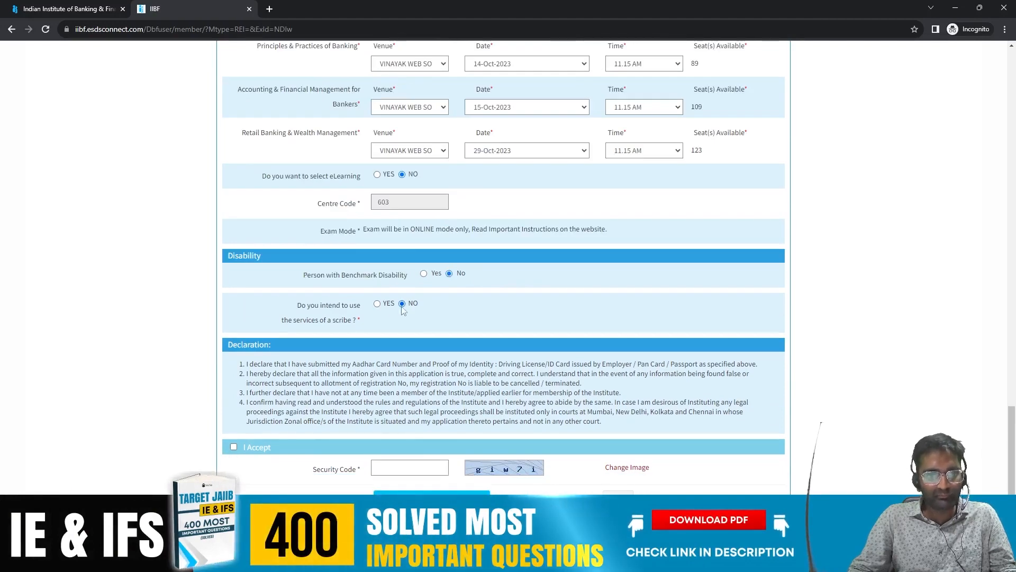
pyautogui.click(377, 303)
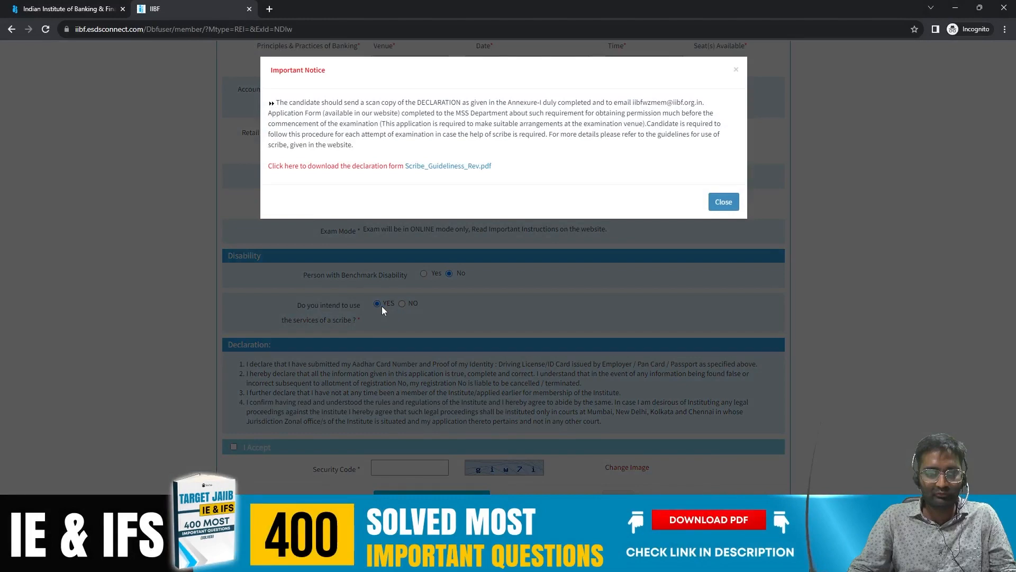
pyautogui.click(382, 306)
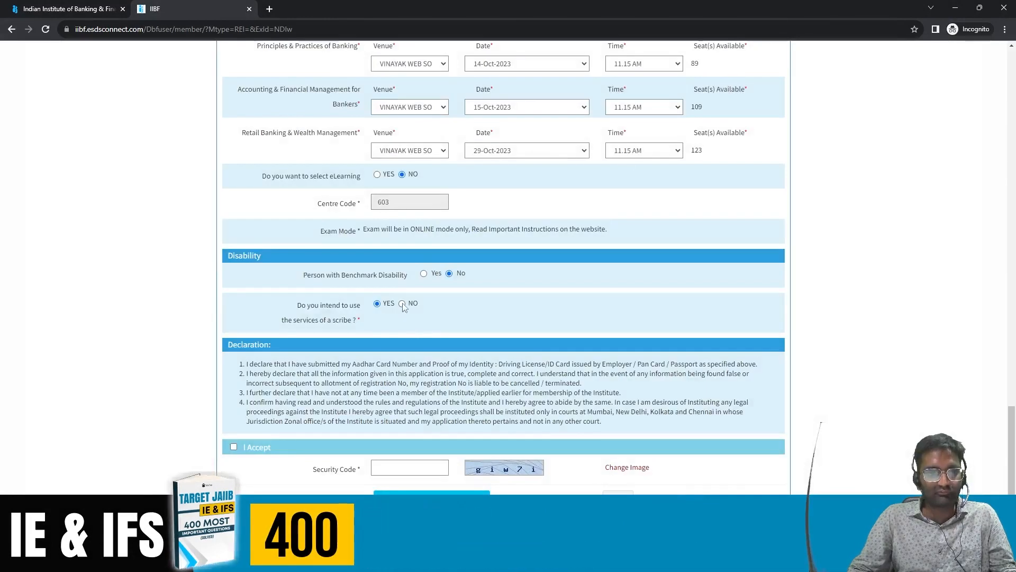
pyautogui.click(403, 304)
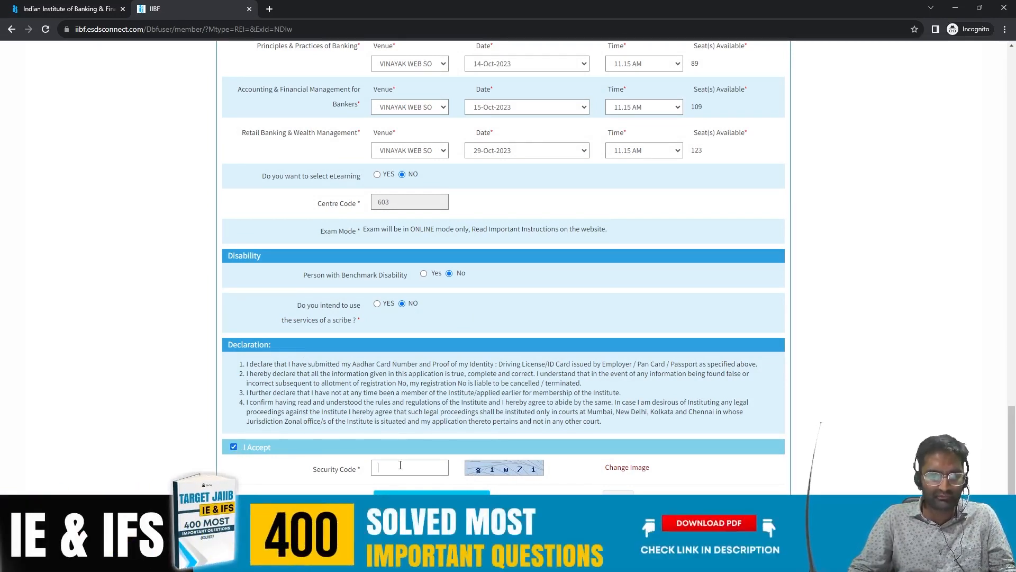
# Step: Enter the captcha, load a new captcha image, and replace the Security Code with the new code
pyautogui.write('g')
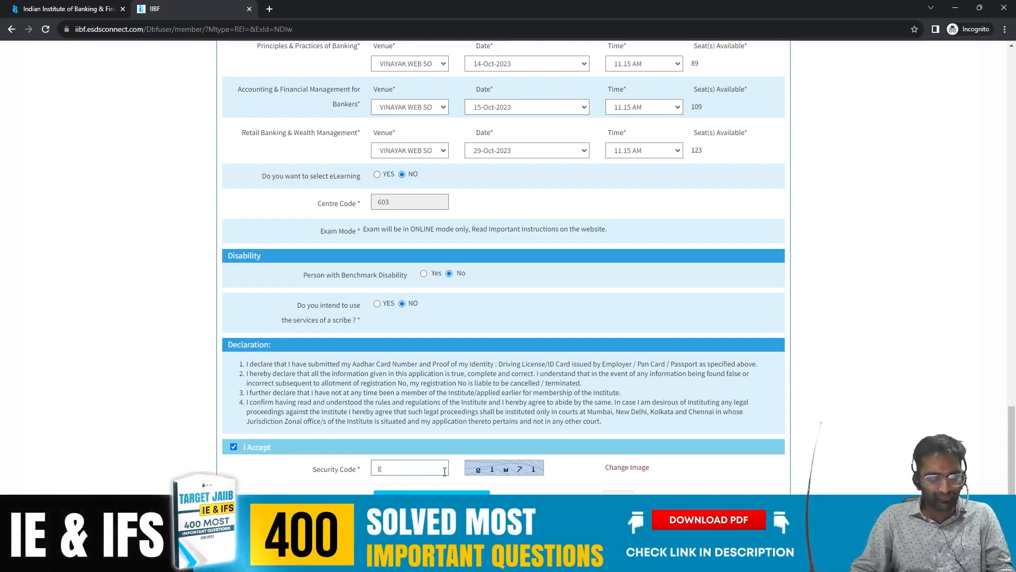
pyautogui.write('iw')
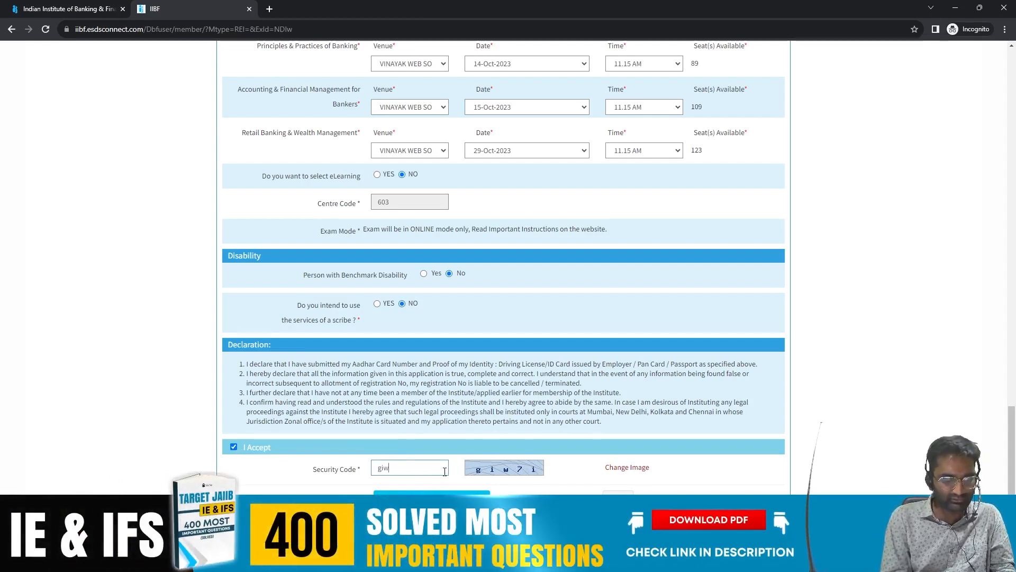
pyautogui.write('7')
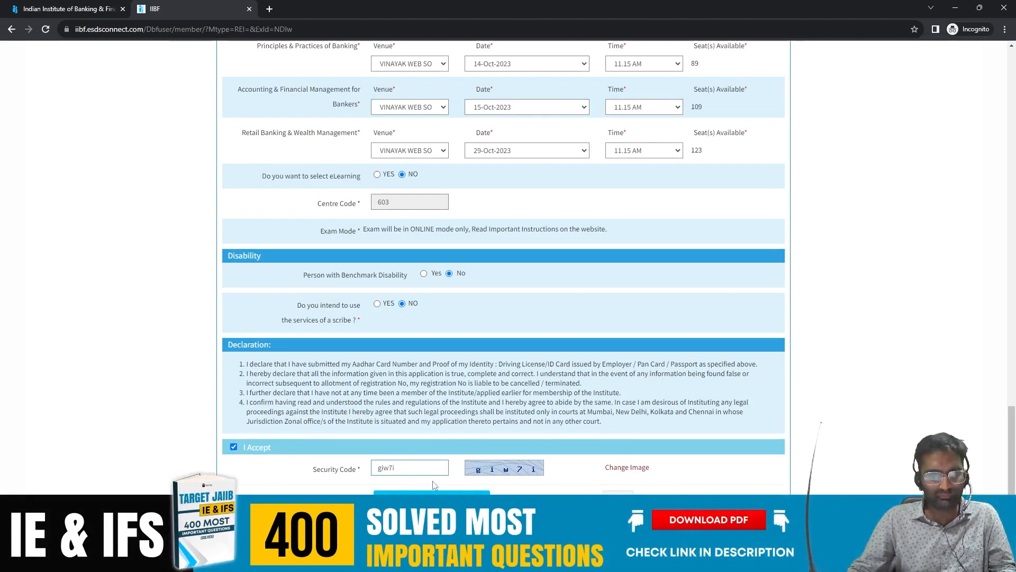
pyautogui.write('i')
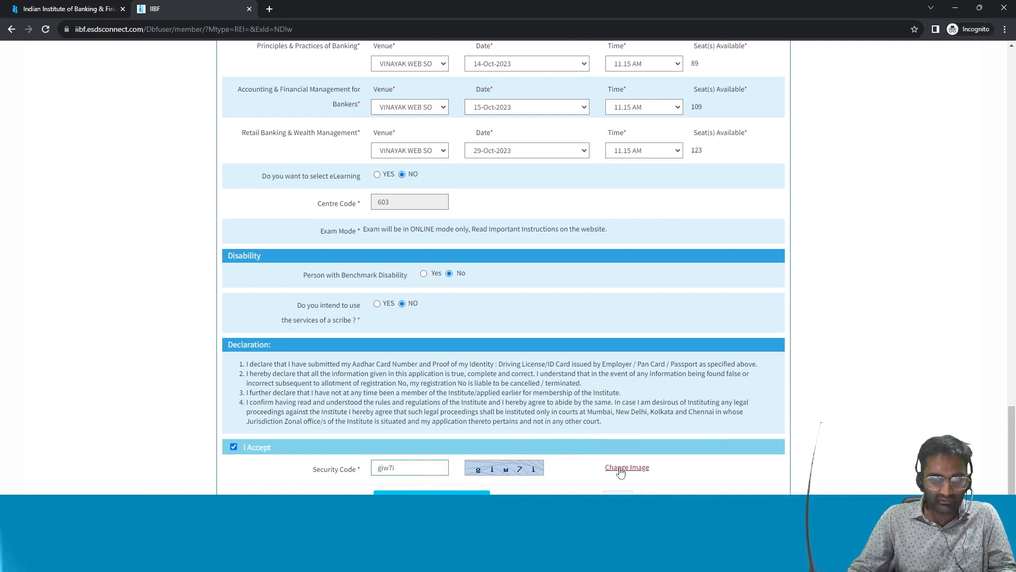
pyautogui.click(621, 471)
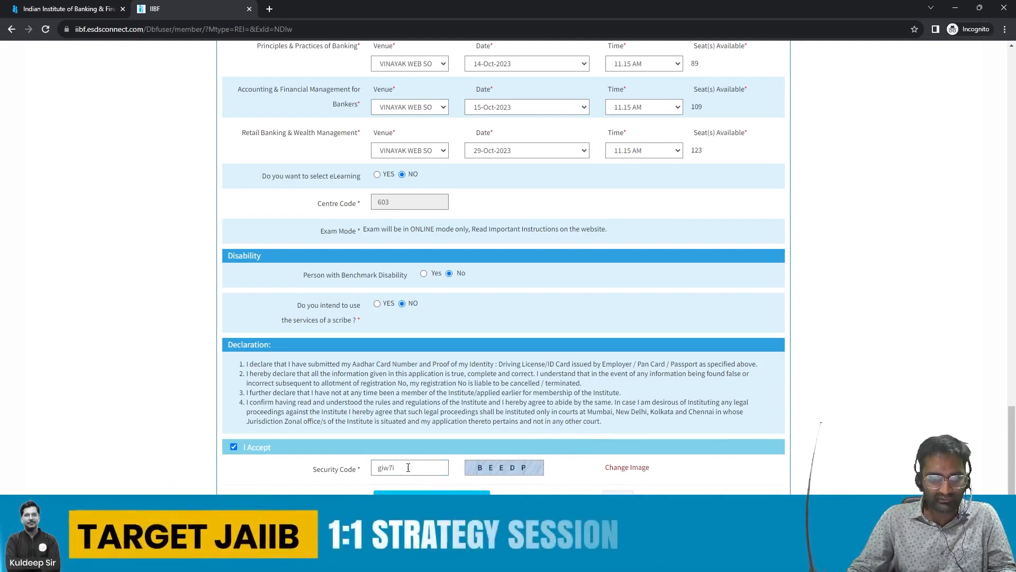
pyautogui.moveTo(382, 467); pyautogui.dragTo(376, 468)
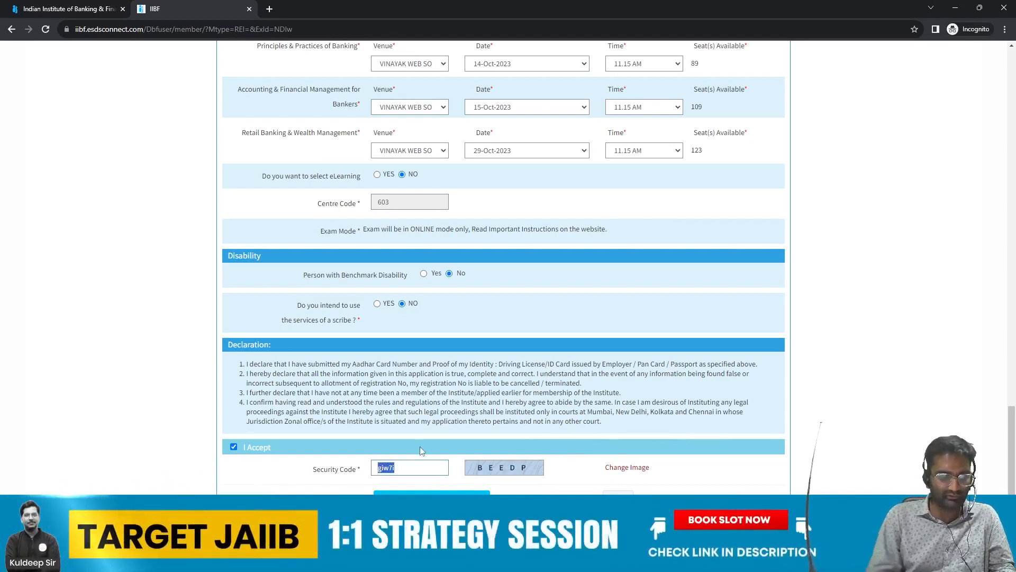
pyautogui.write('BEEDP')
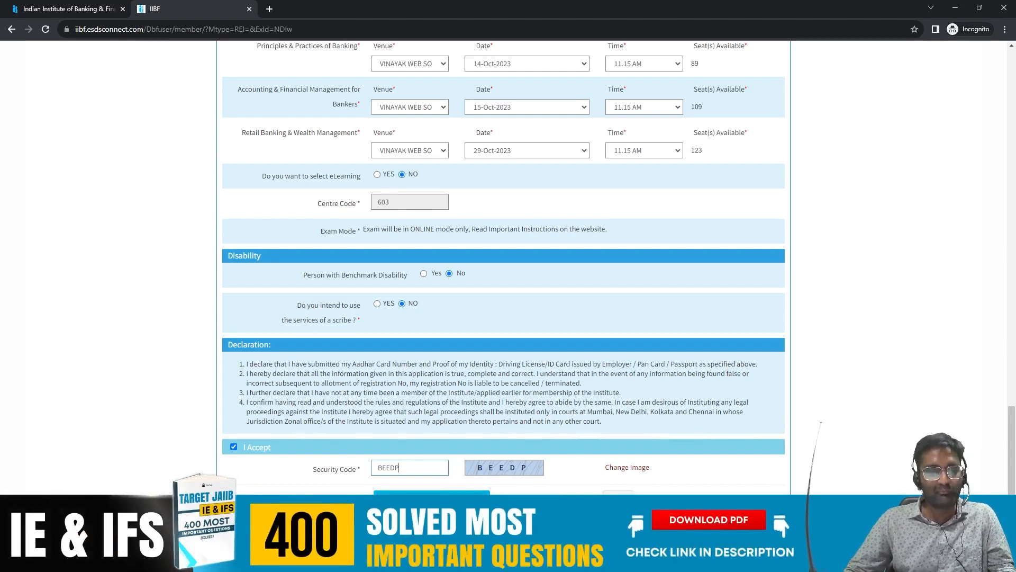
pyautogui.scroll(15, 589, 443)
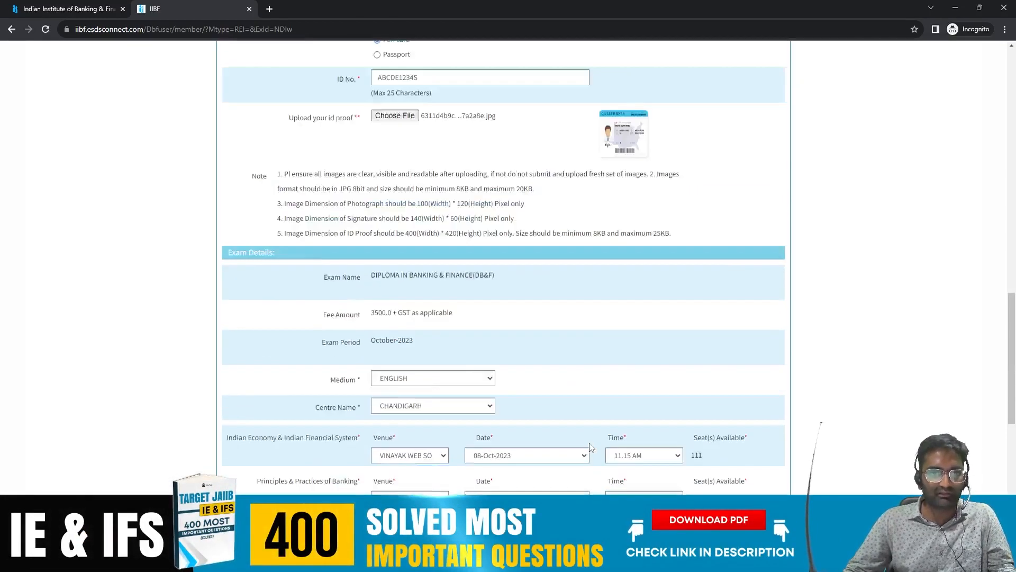
pyautogui.scroll(5, 591, 448)
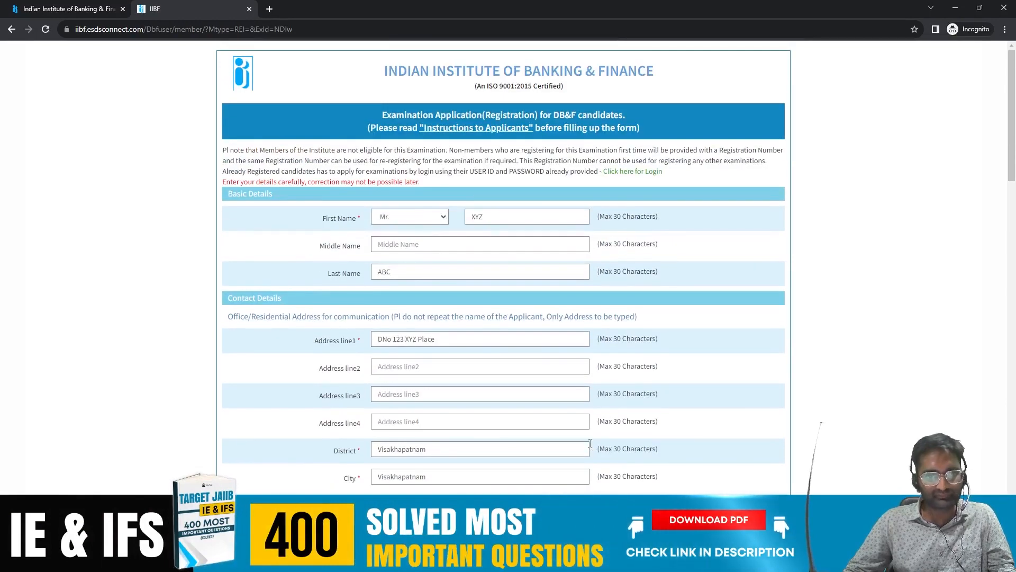
pyautogui.scroll(-5, 590, 443)
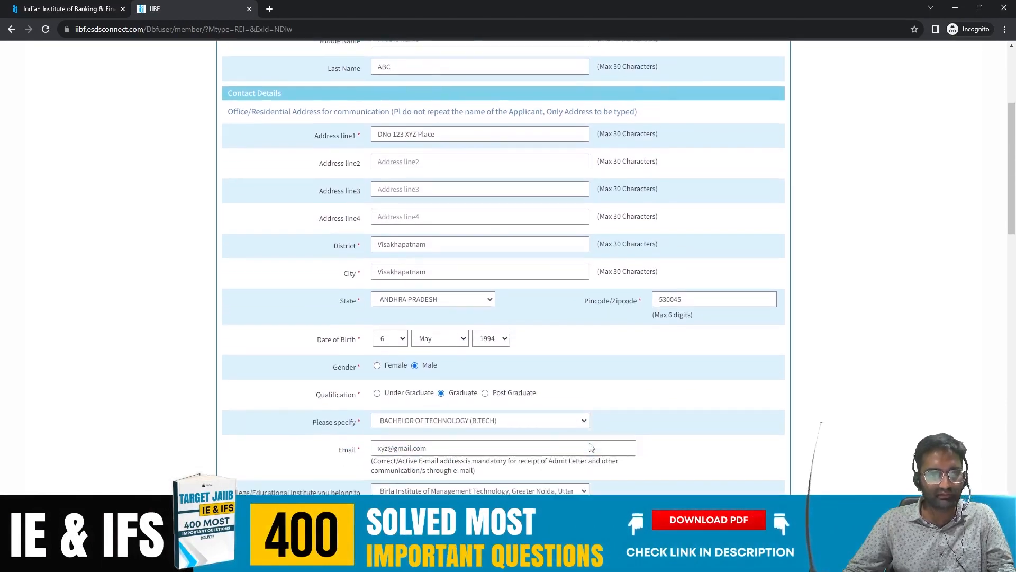
pyautogui.scroll(-2, 590, 445)
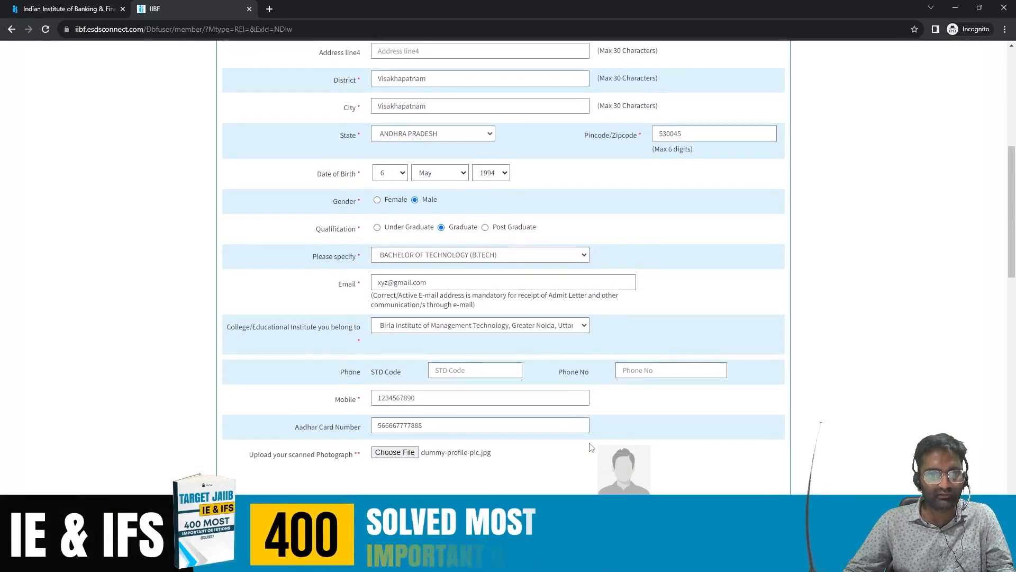
pyautogui.scroll(-5, 591, 447)
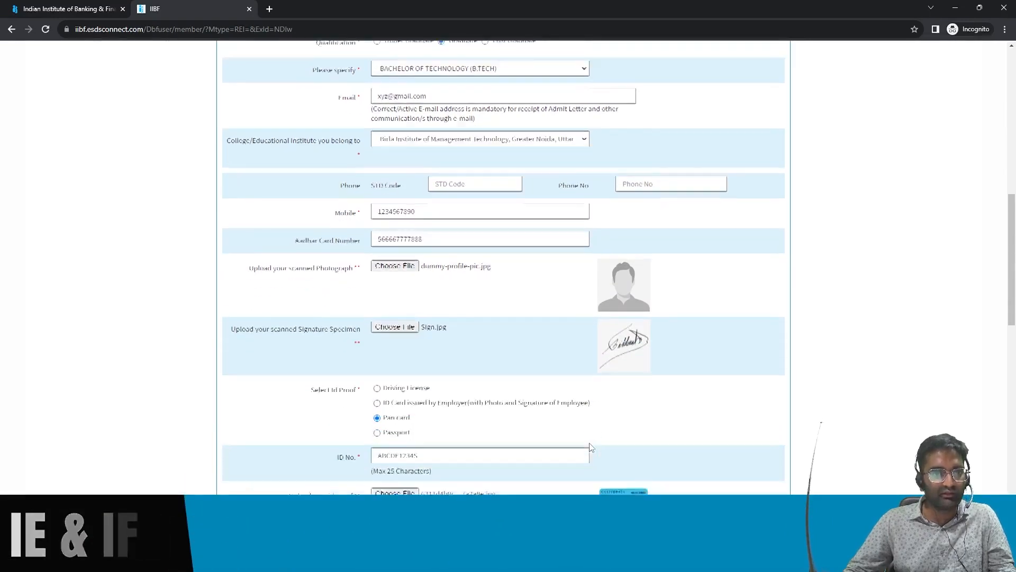
pyautogui.scroll(-2, 591, 447)
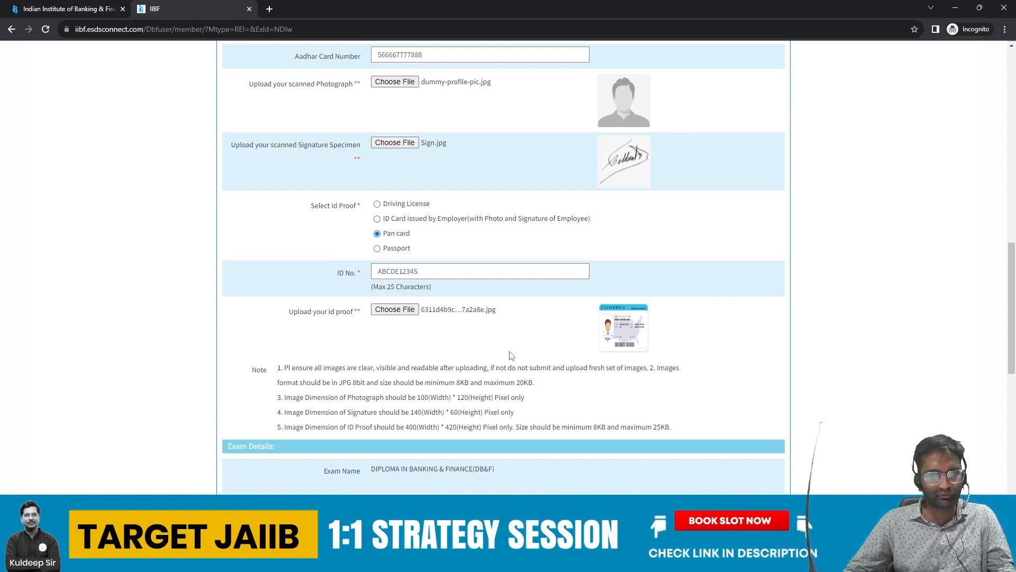
pyautogui.scroll(-7, 448, 258)
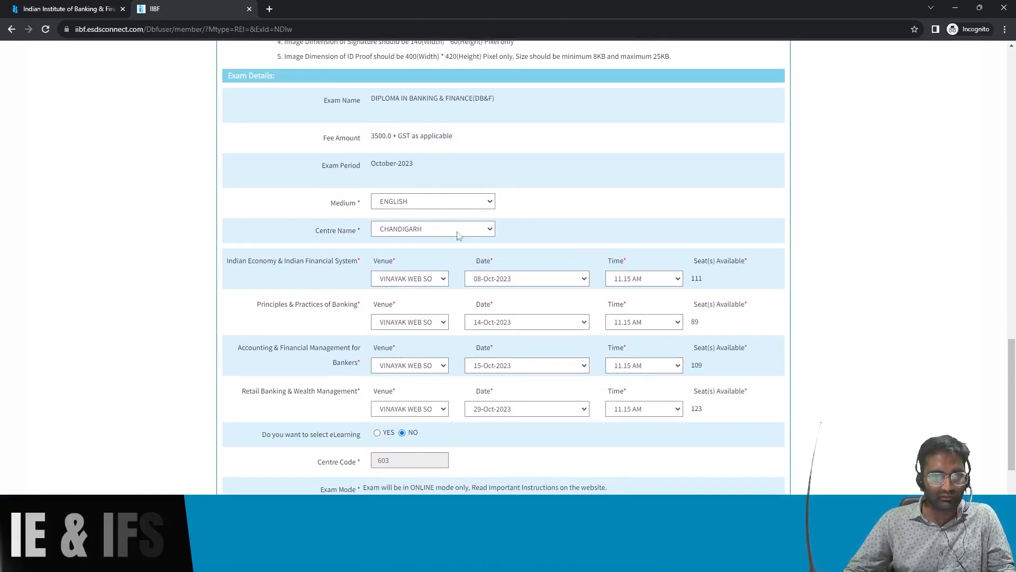
pyautogui.scroll(-2, 443, 251)
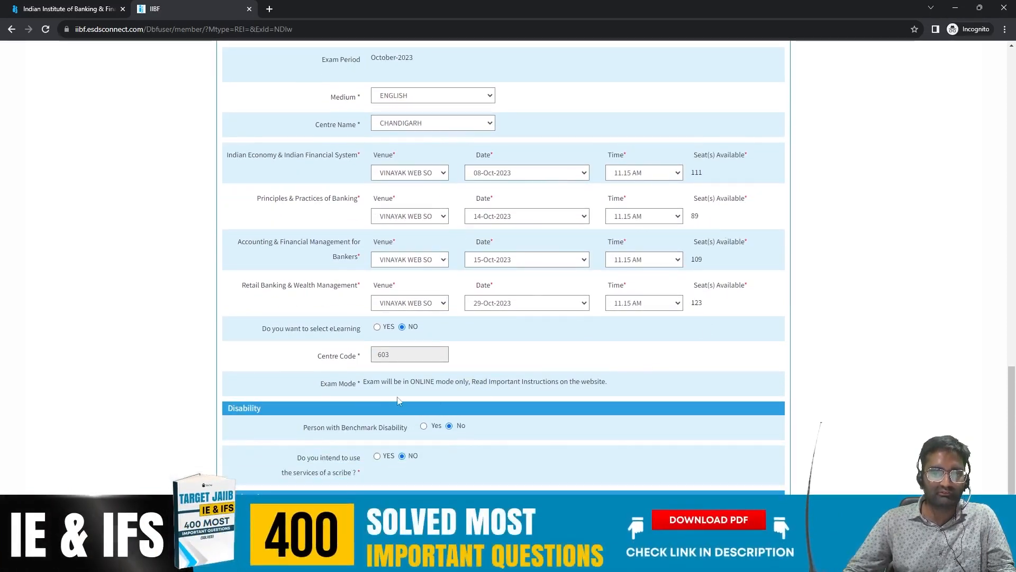
pyautogui.scroll(-3, 394, 390)
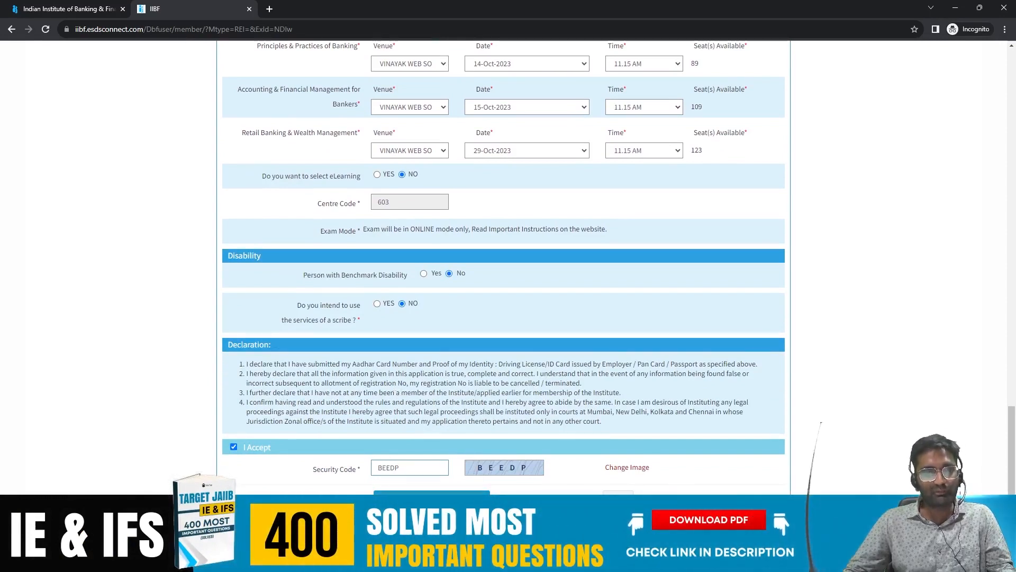
# Step: Submit the registration form and scroll to check the result
pyautogui.click(460, 497)
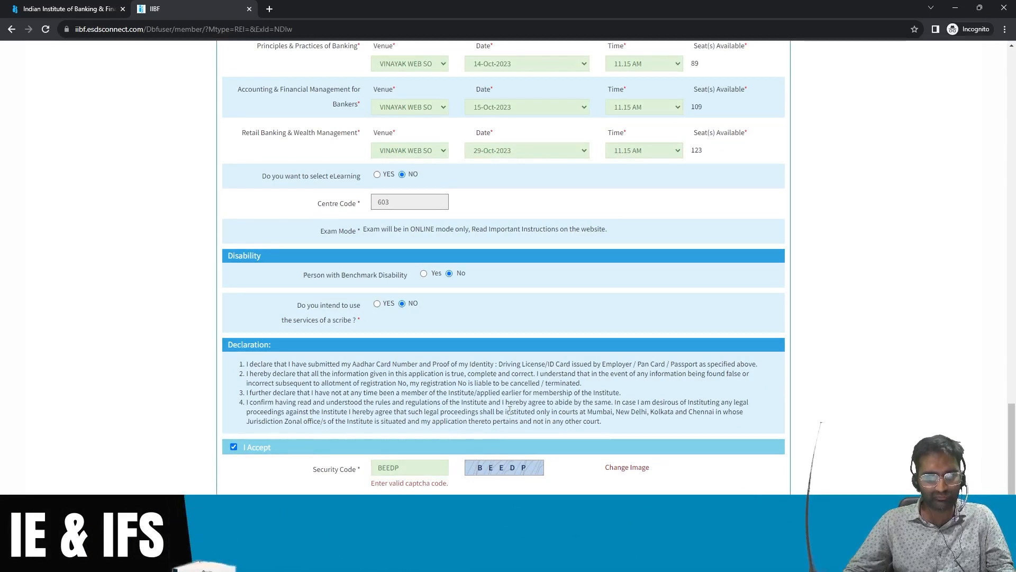
pyautogui.scroll(20, 510, 411)
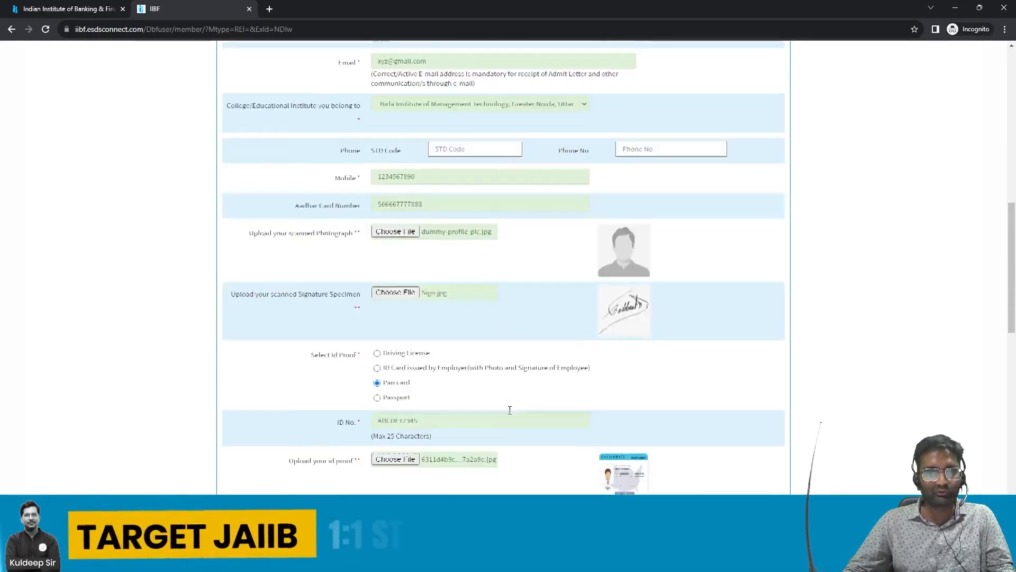
pyautogui.scroll(5, 509, 410)
pyautogui.scroll(-15, 510, 410)
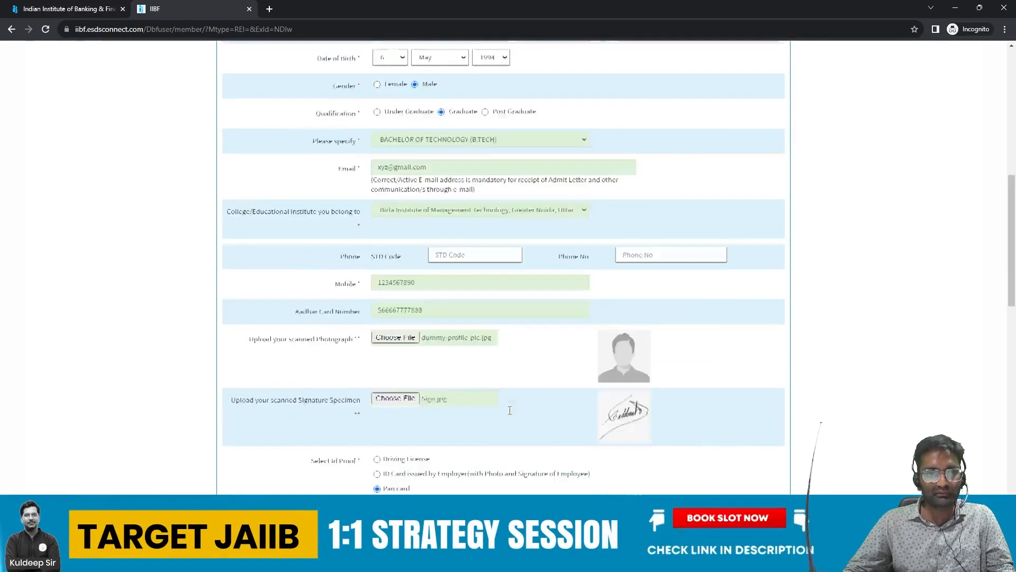
pyautogui.scroll(-5, 510, 410)
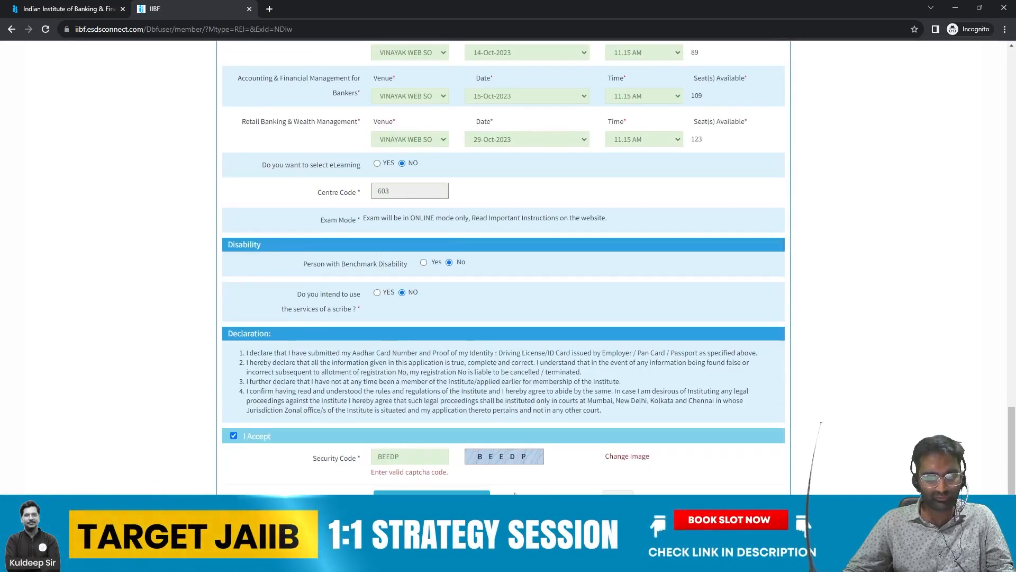
# Step: Refresh the captcha twice and enter the latest code into Security Code
pyautogui.click(623, 456)
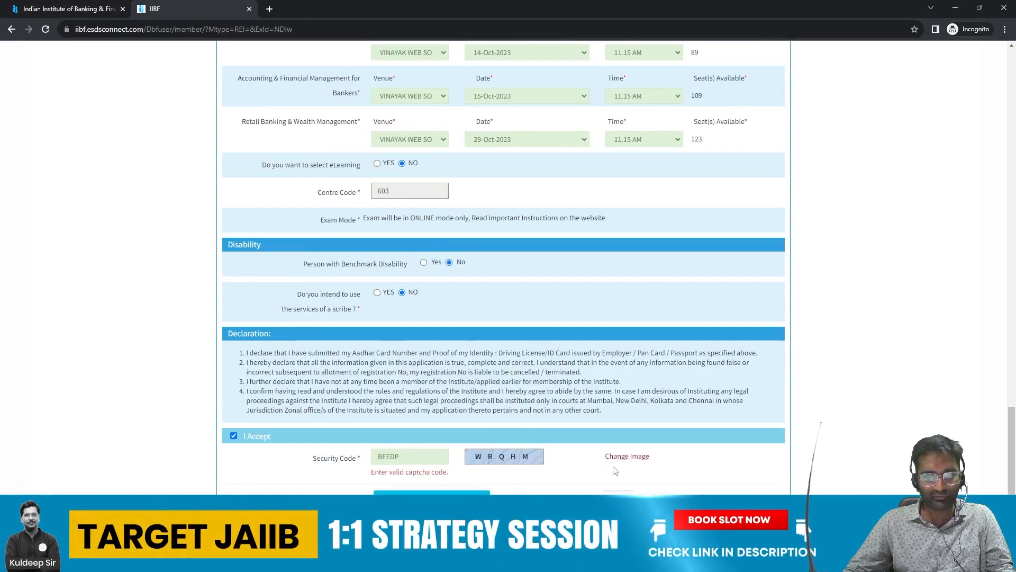
pyautogui.click(405, 455)
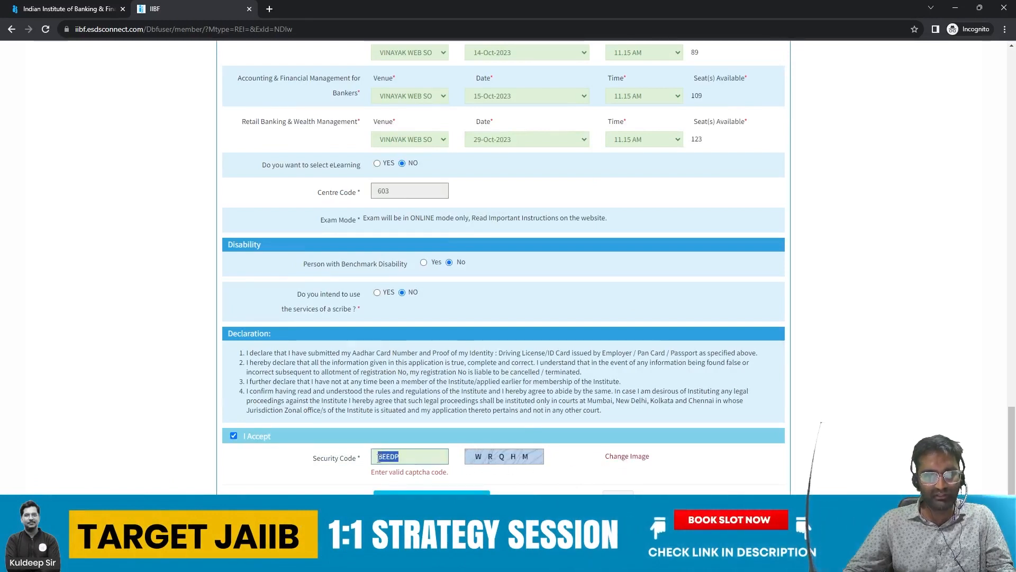
pyautogui.write('WR')
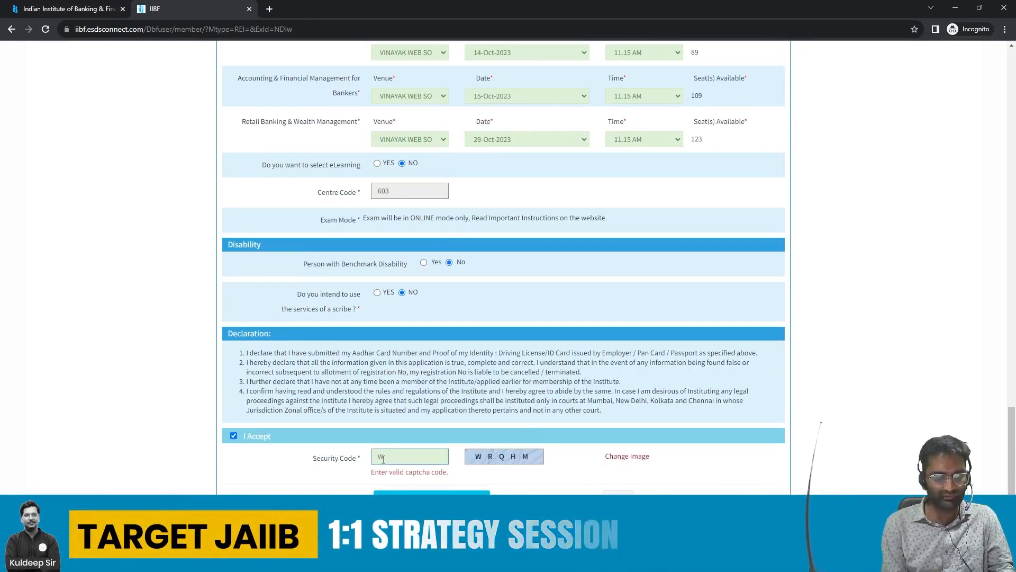
pyautogui.write('QHM')
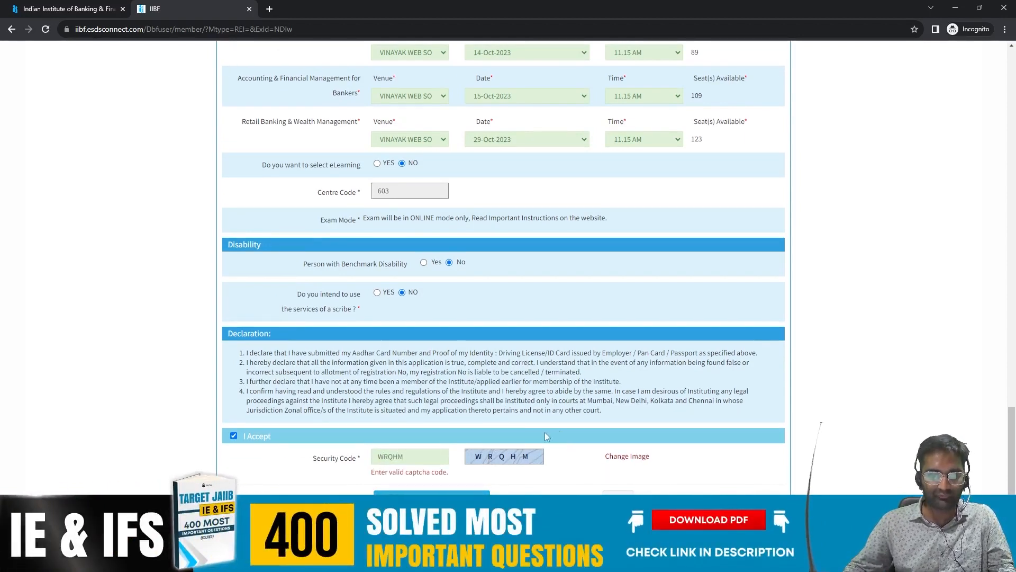
pyautogui.click(416, 455)
pyautogui.moveTo(388, 456); pyautogui.dragTo(377, 457)
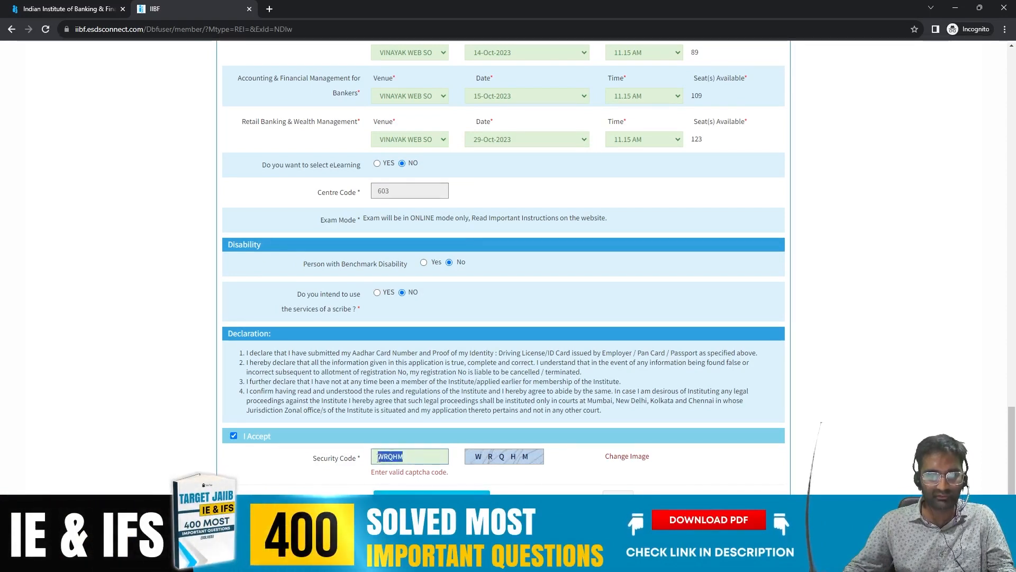
pyautogui.click(626, 458)
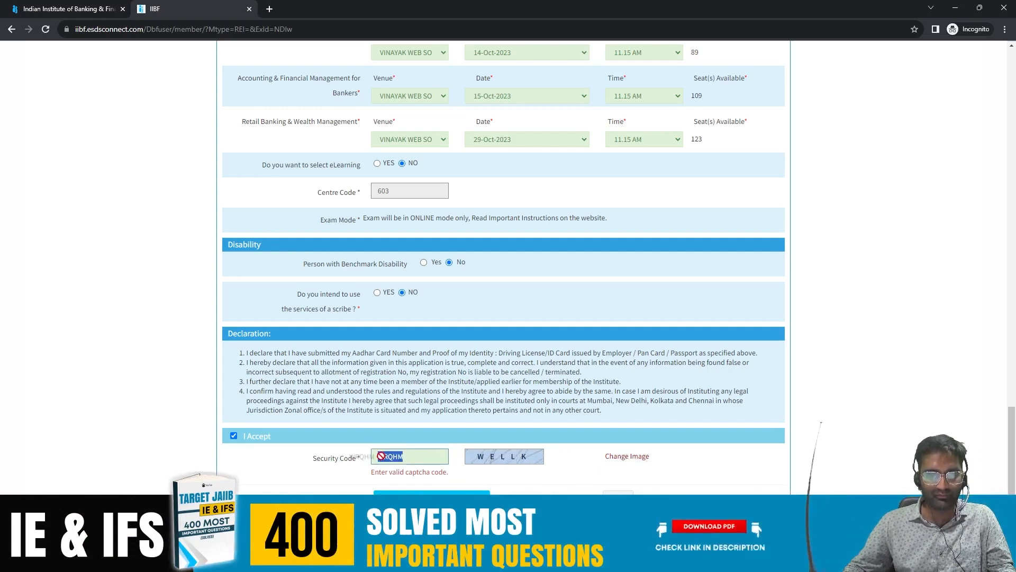
pyautogui.click(408, 459)
pyautogui.write('WELLK')
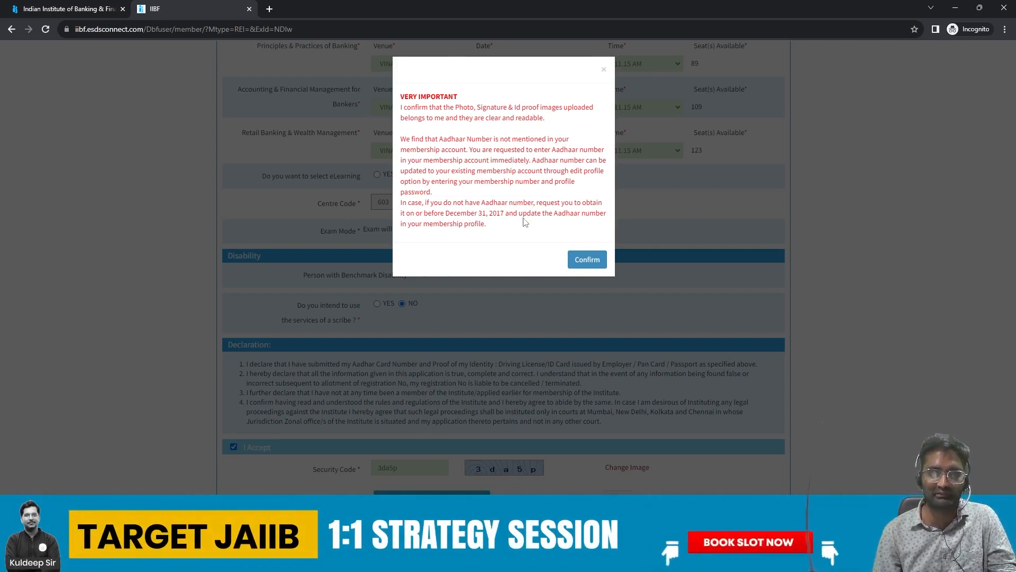
# Step: Confirm the VERY IMPORTANT notice to open the registration details preview
pyautogui.click(588, 260)
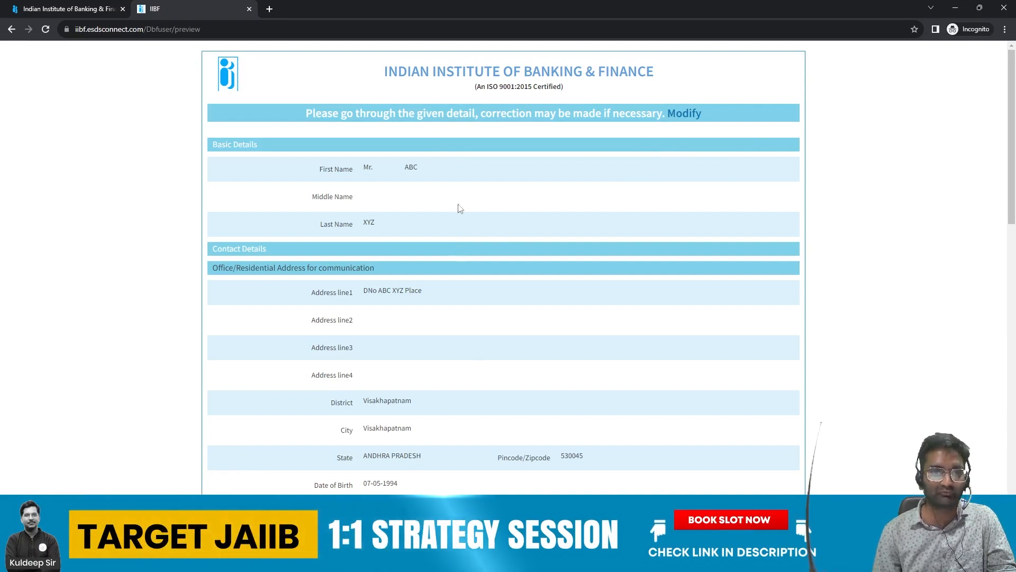
# Step: Scroll through the previewed registration details down to the Bill Desk payment option
pyautogui.scroll(-1, 459, 184)
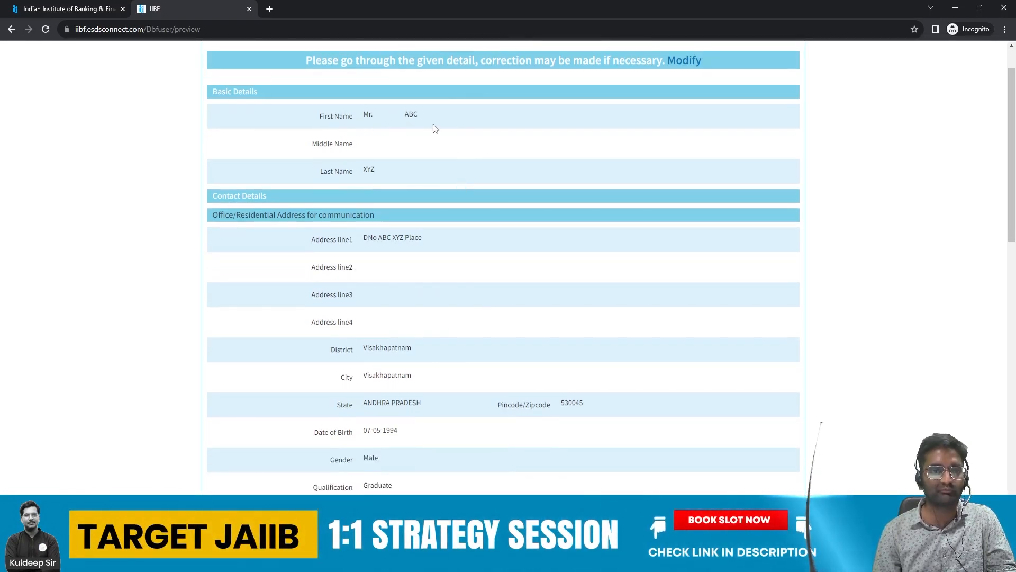
pyautogui.scroll(-1, 407, 210)
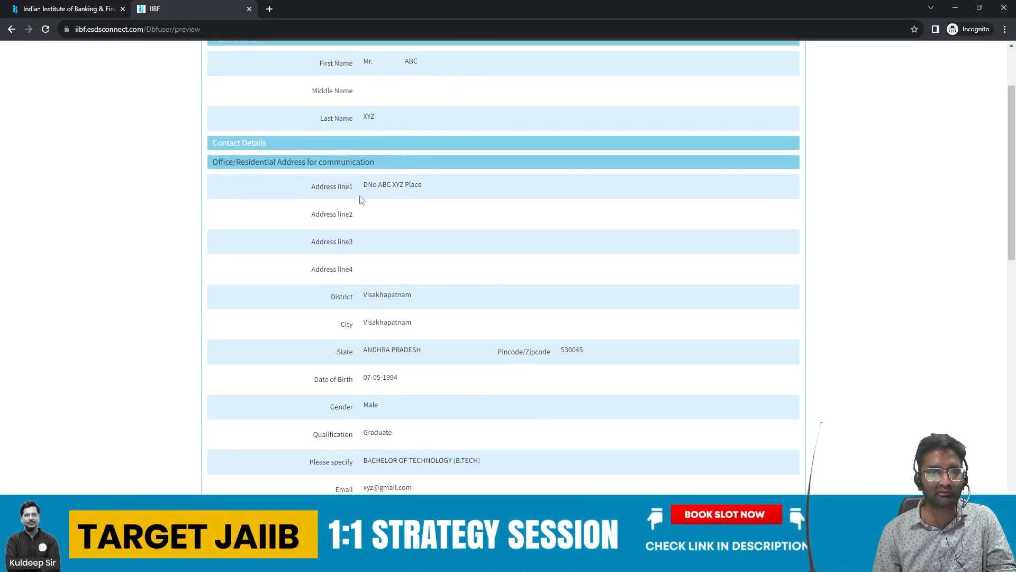
pyautogui.scroll(-3, 433, 222)
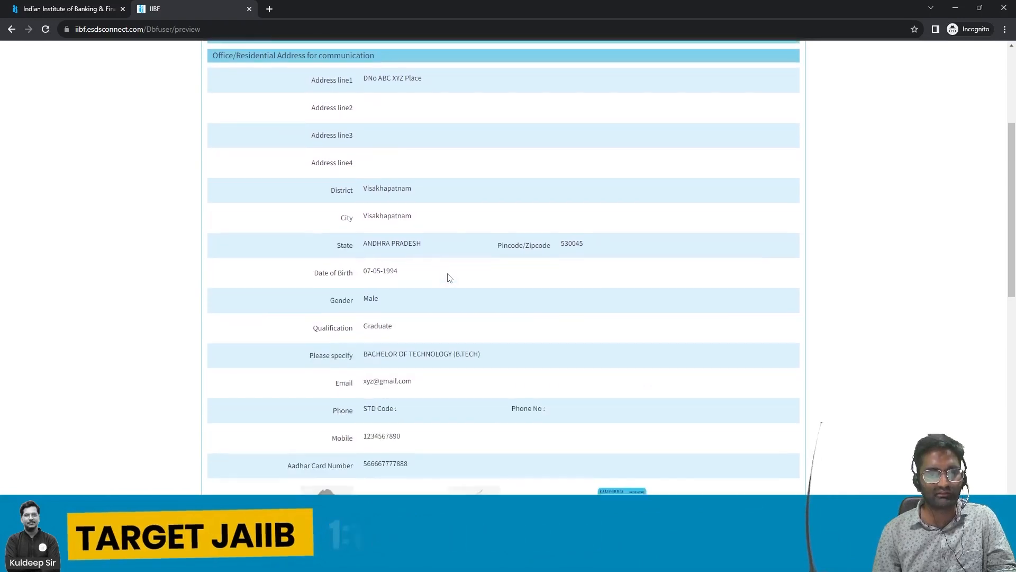
pyautogui.scroll(-2, 472, 261)
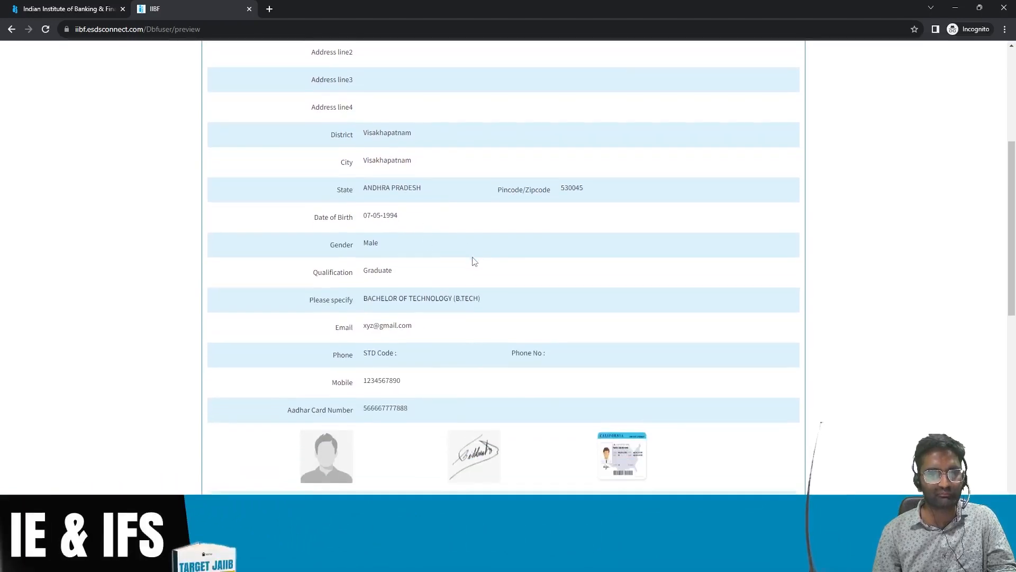
pyautogui.scroll(-1, 418, 249)
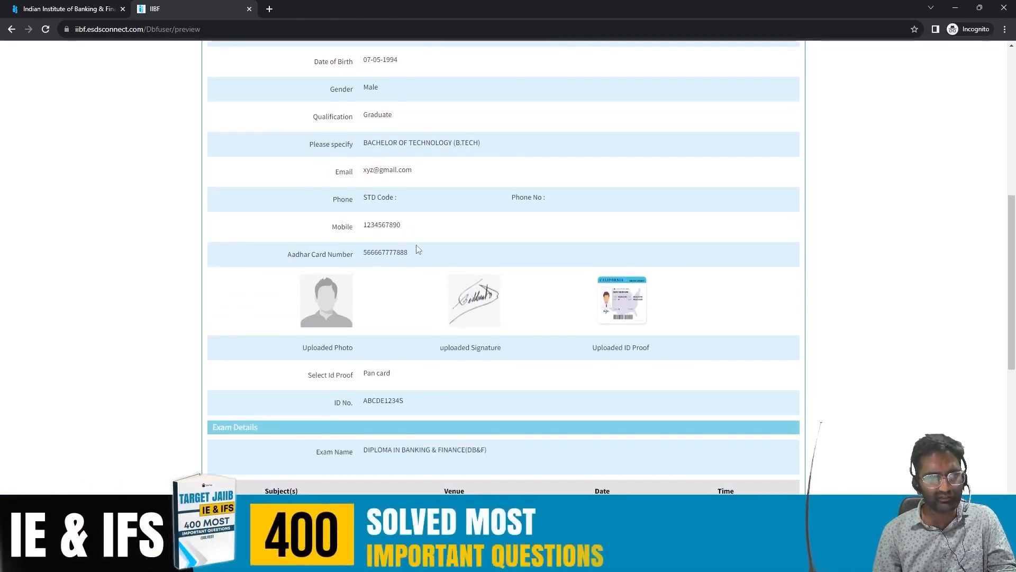
pyautogui.scroll(-2, 407, 221)
pyautogui.scroll(-1, 405, 220)
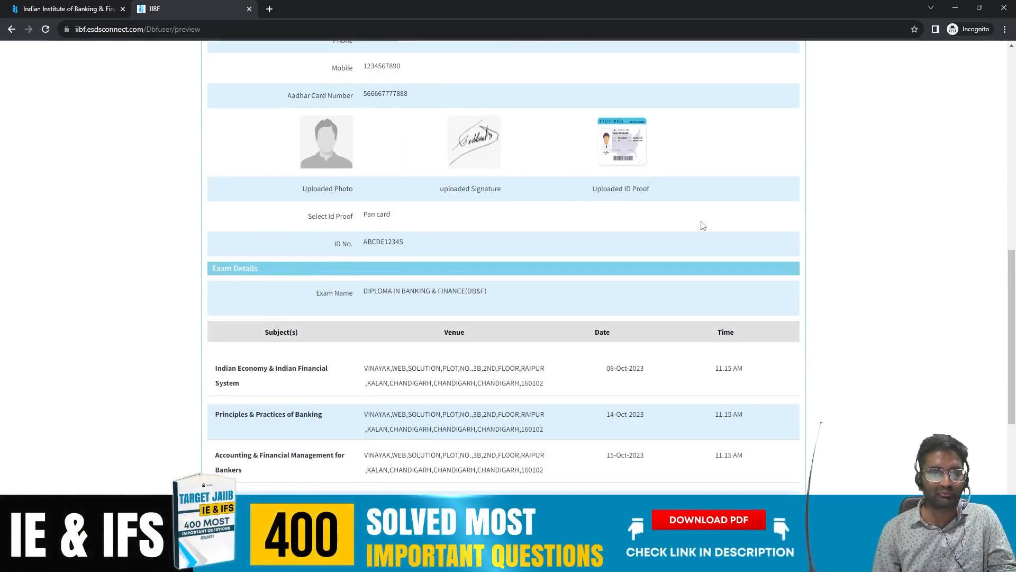
pyautogui.scroll(-2, 471, 217)
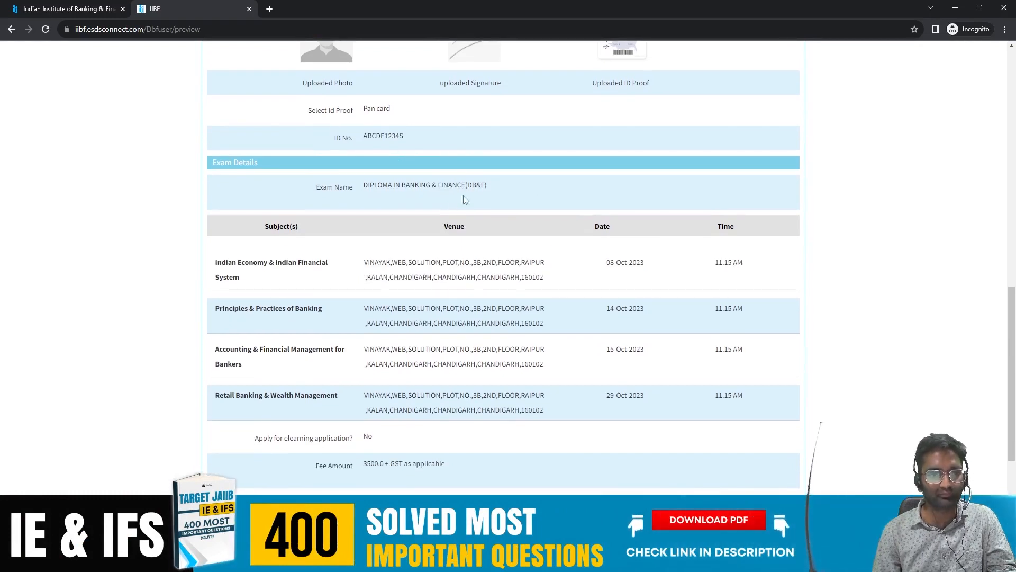
pyautogui.scroll(-1, 434, 199)
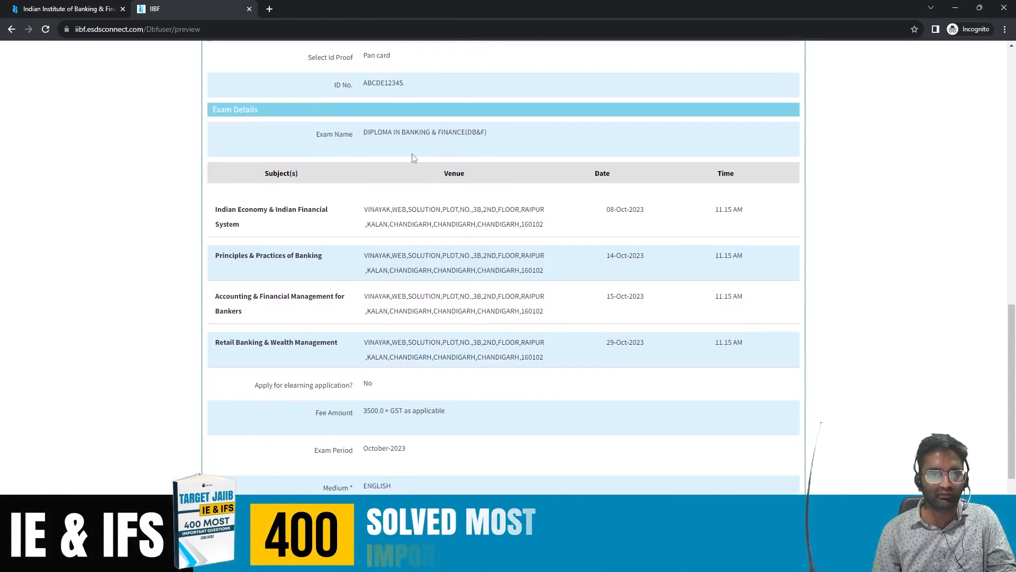
pyautogui.scroll(-2, 414, 158)
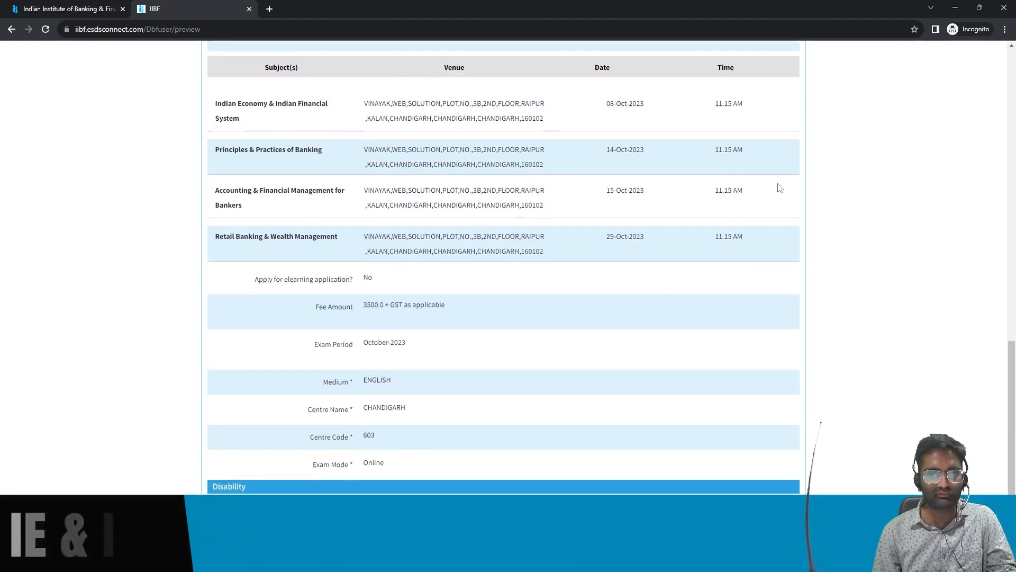
pyautogui.scroll(-1, 436, 200)
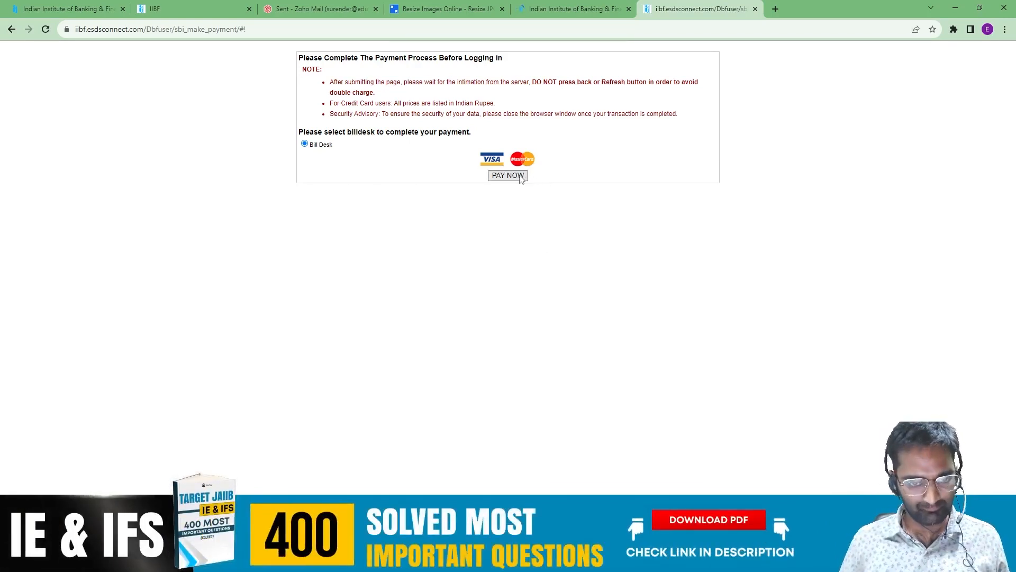
# Step: Start the Bill Desk payment with PAY NOW and accept the alert to open the ₹4130 checkout
pyautogui.click(520, 178)
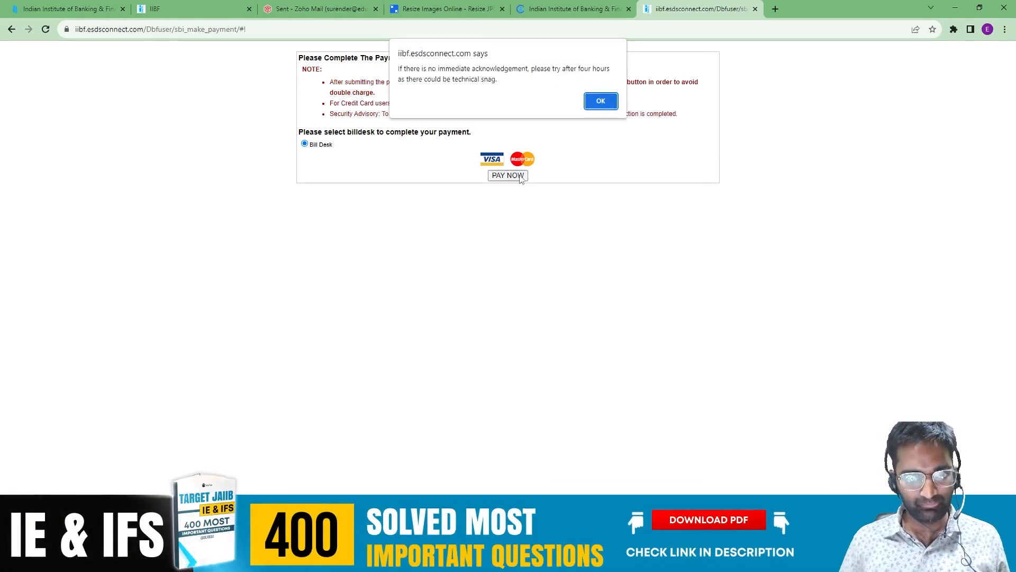
pyautogui.click(601, 101)
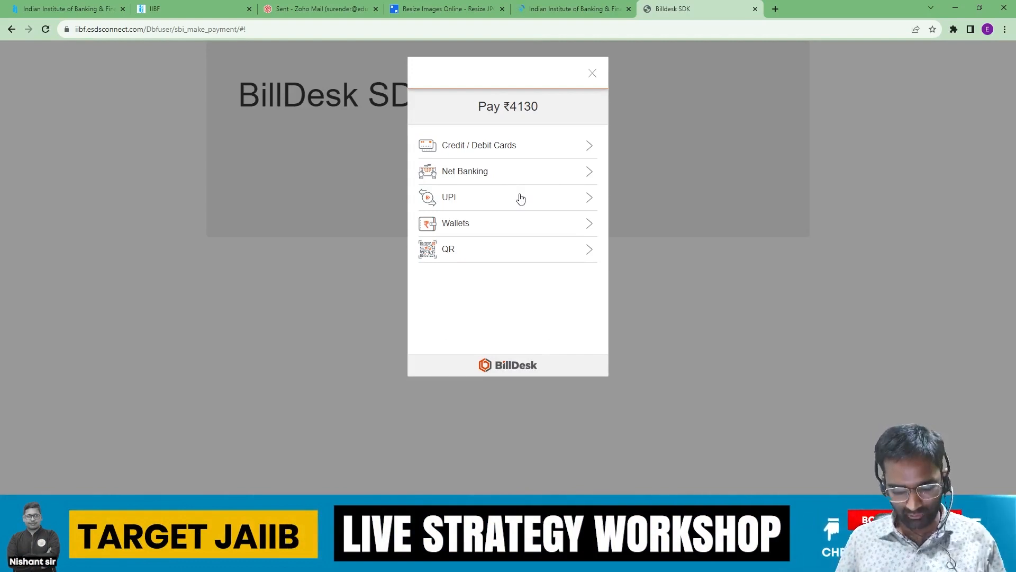
# Step: Select UPI and attempt the ₹4130 payment via Paytm, which rejects the incomplete VPA
pyautogui.click(520, 198)
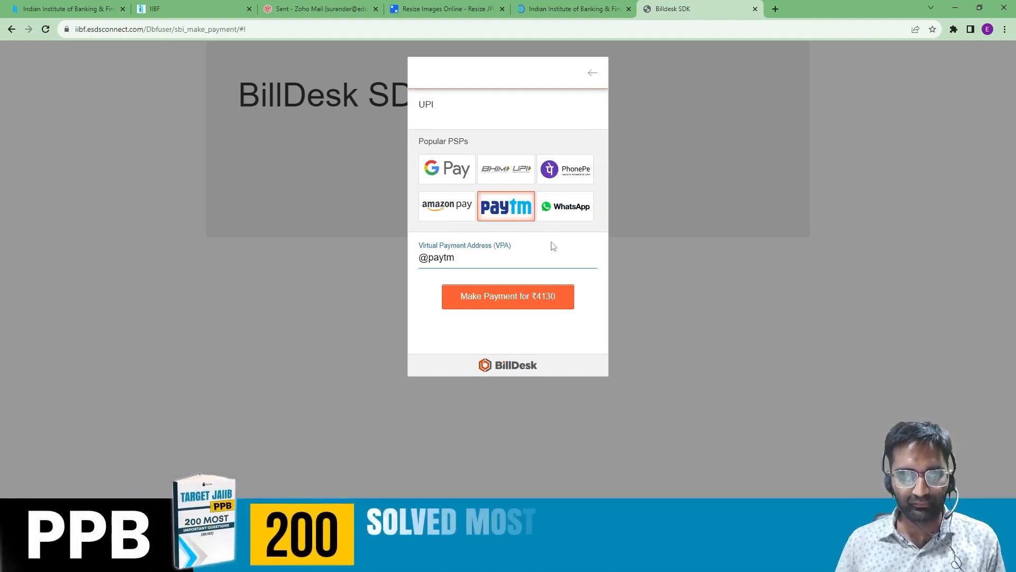
pyautogui.click(566, 301)
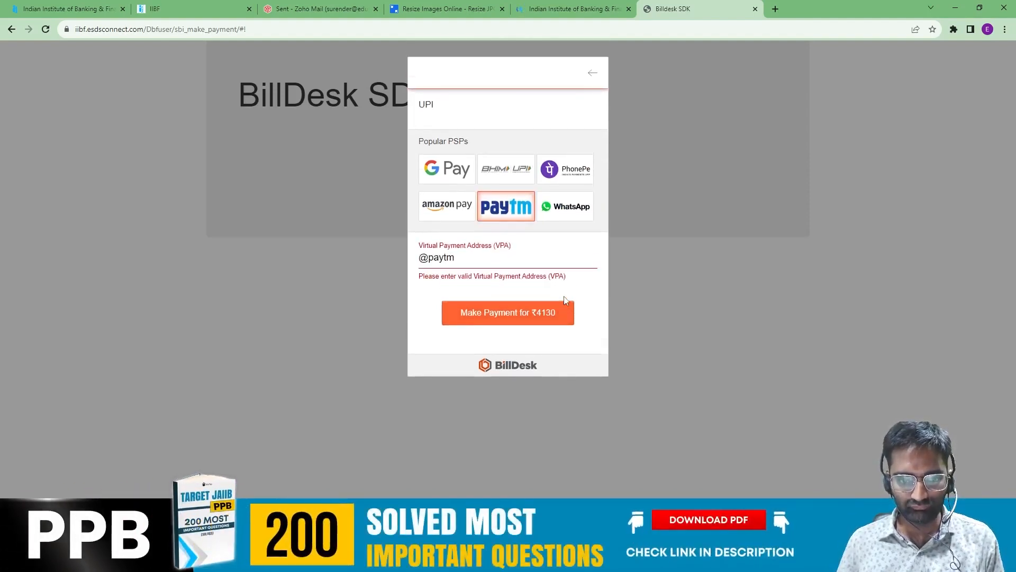